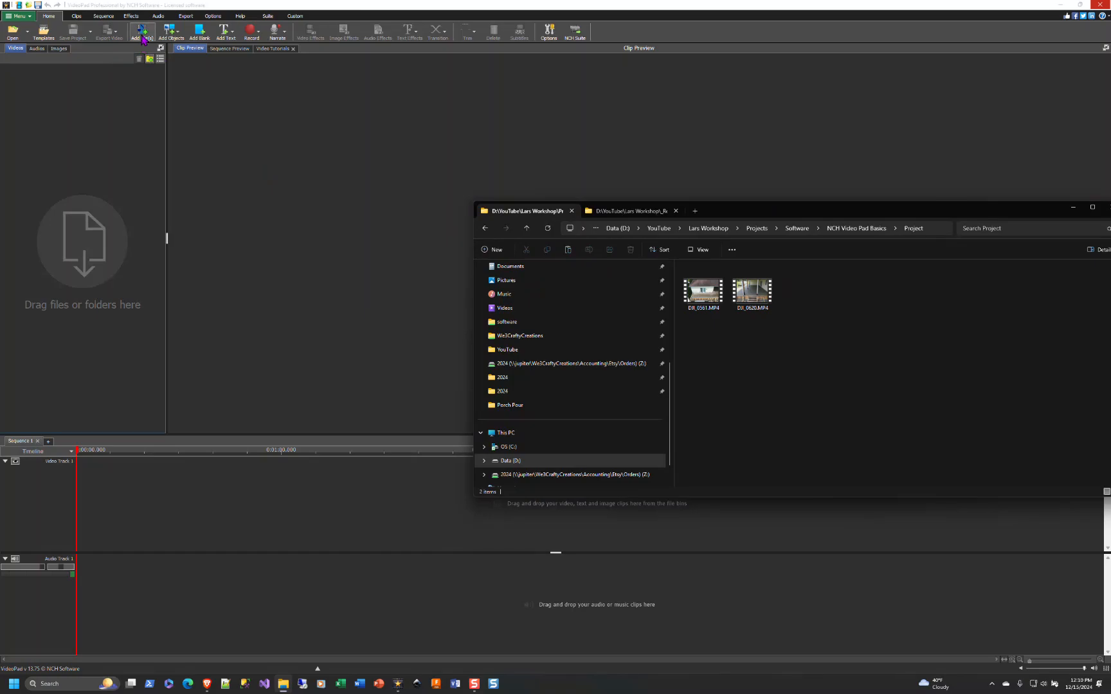
- Open the add-files dialog, review the list of supported media file types, and close it
{"action": "left_click", "coordinate": [142, 32]}
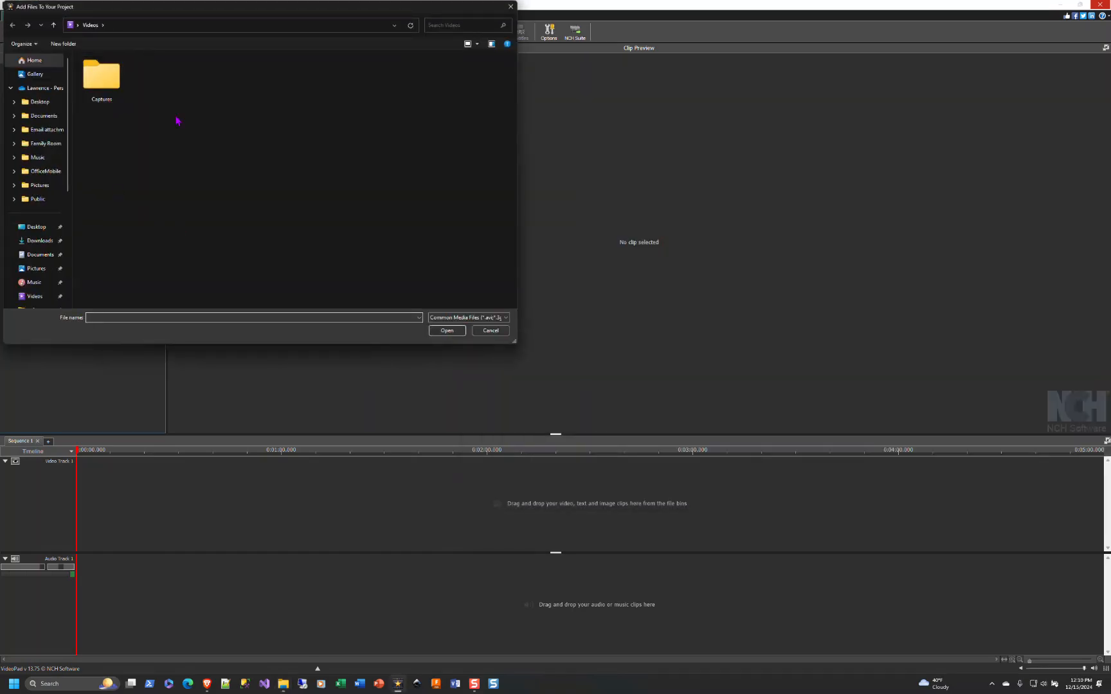
{"action": "left_click", "coordinate": [505, 318]}
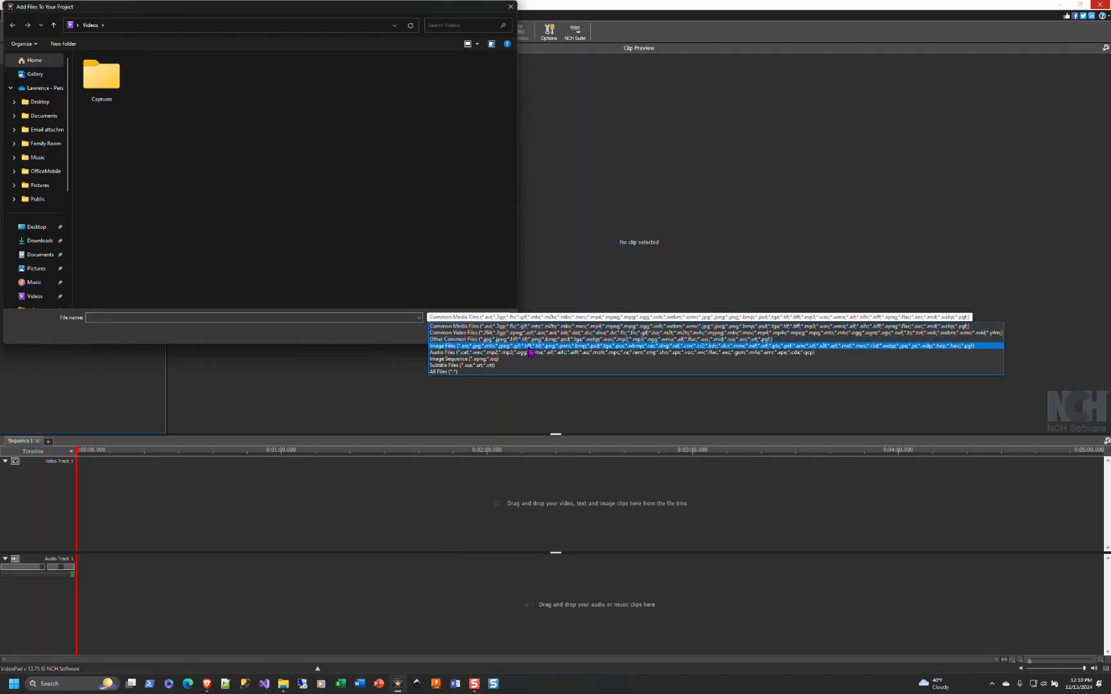
{"action": "left_click", "coordinate": [429, 291]}
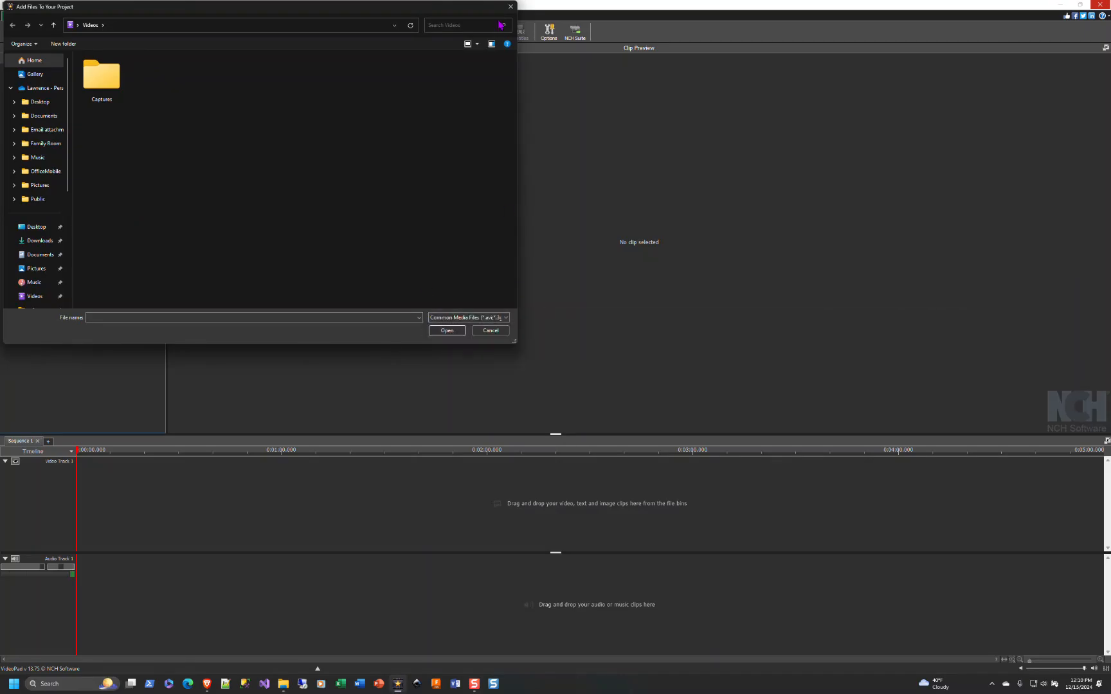
{"action": "left_click", "coordinate": [511, 7]}
- Import the clips DJI_0561.MP4 and DJI_0620.MP4 from the Project folder into the video bin
{"action": "key", "text": "alt+Tab"}
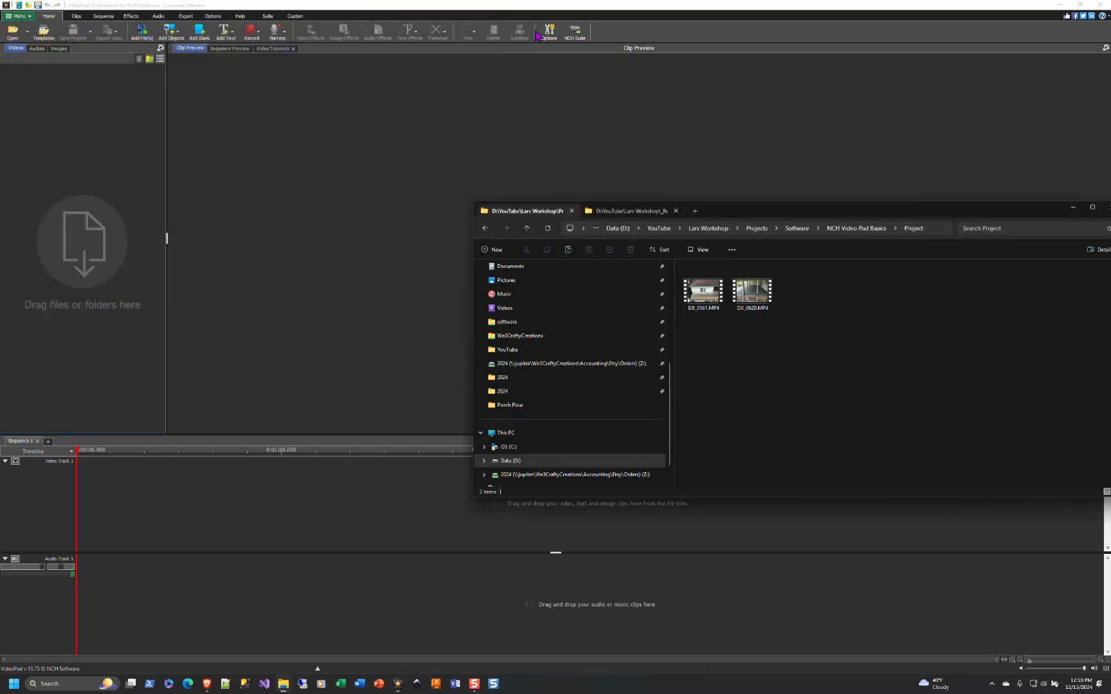
{"action": "left_click_drag", "start_coordinate": [786, 346], "coordinate": [683, 261]}
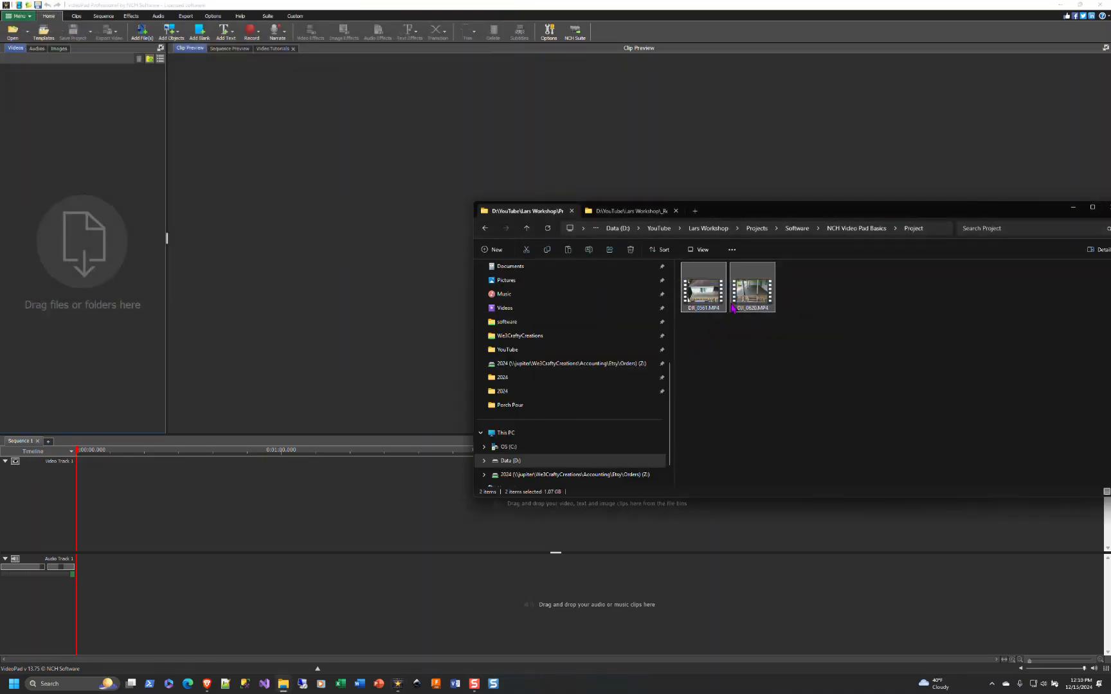
{"action": "left_click_drag", "start_coordinate": [712, 303], "coordinate": [217, 190]}
{"action": "left_click_drag", "start_coordinate": [62, 163], "coordinate": [62, 163]}
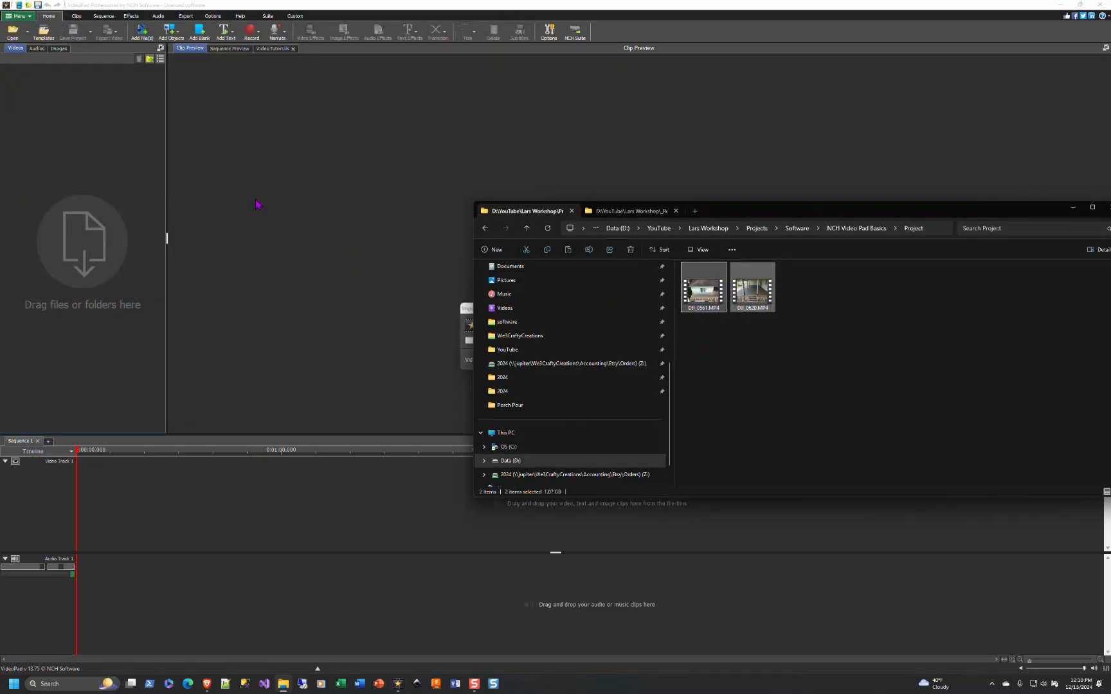
{"action": "left_click_drag", "start_coordinate": [736, 217], "coordinate": [677, 400]}
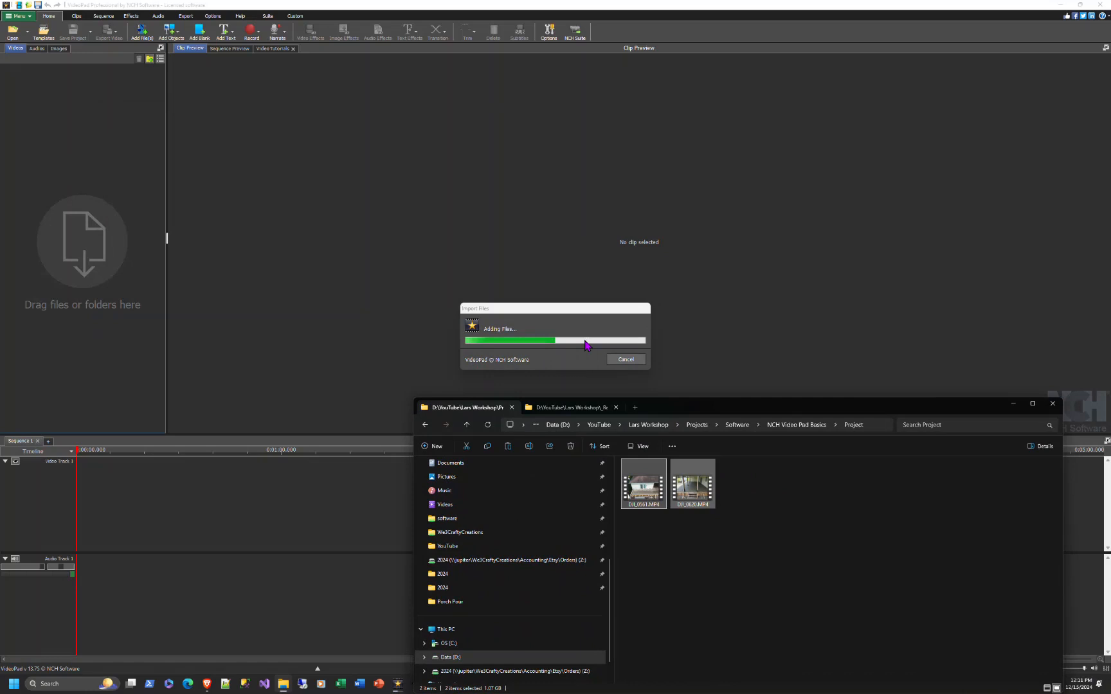
- Select the first clip and browse the Audios, Images and Videos bins
{"action": "left_click", "coordinate": [29, 80]}
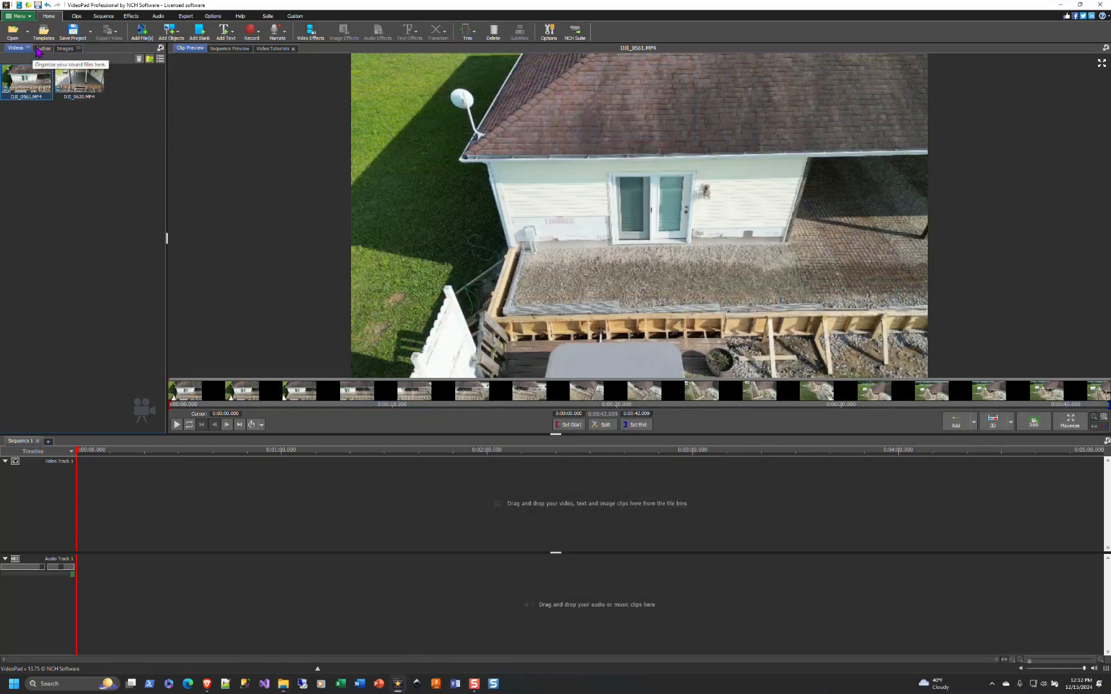
{"action": "left_click", "coordinate": [43, 49]}
{"action": "left_click", "coordinate": [68, 51]}
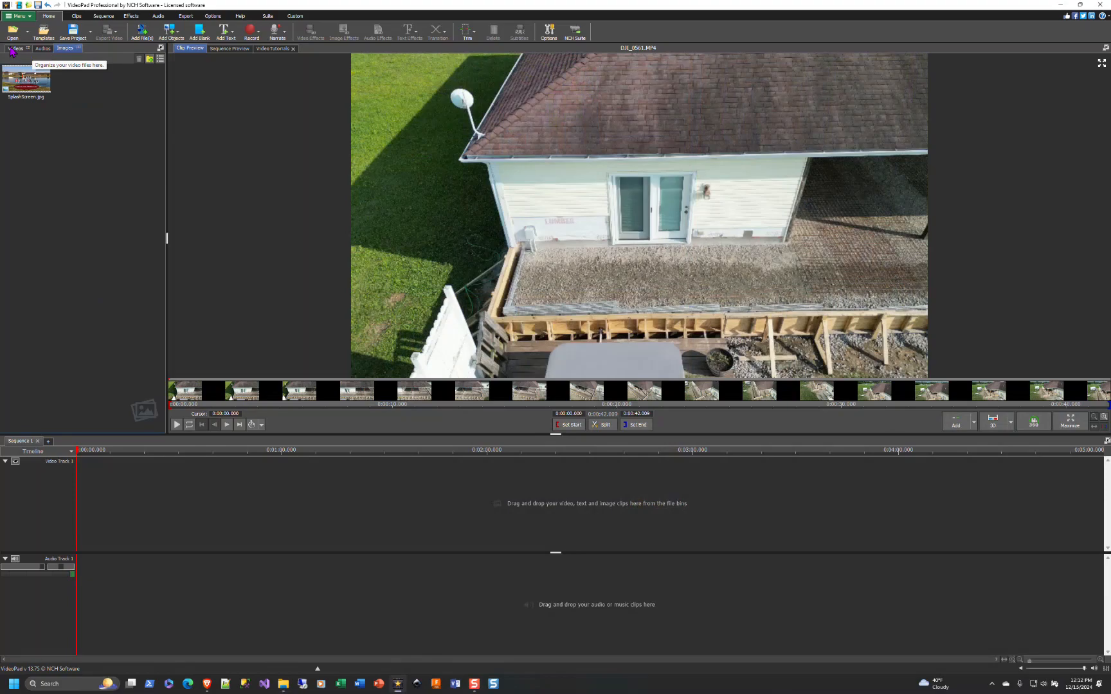
{"action": "left_click", "coordinate": [12, 50]}
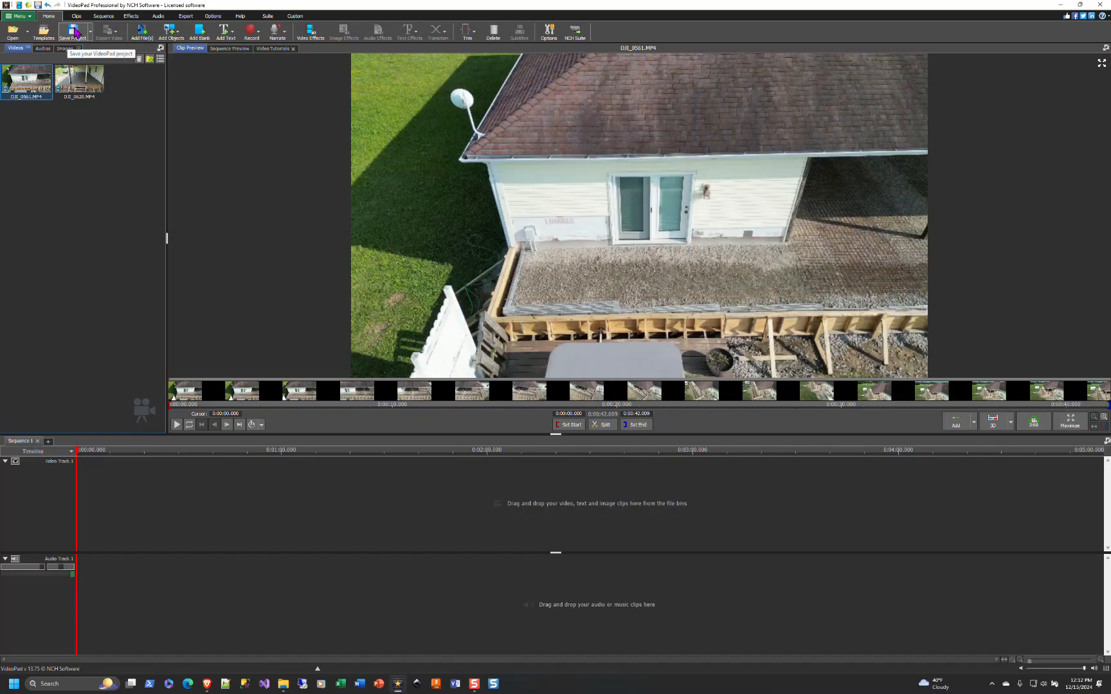
- Save the project as project basics in the Project folder
{"action": "left_click", "coordinate": [76, 33]}
{"action": "double_click", "coordinate": [101, 77]}
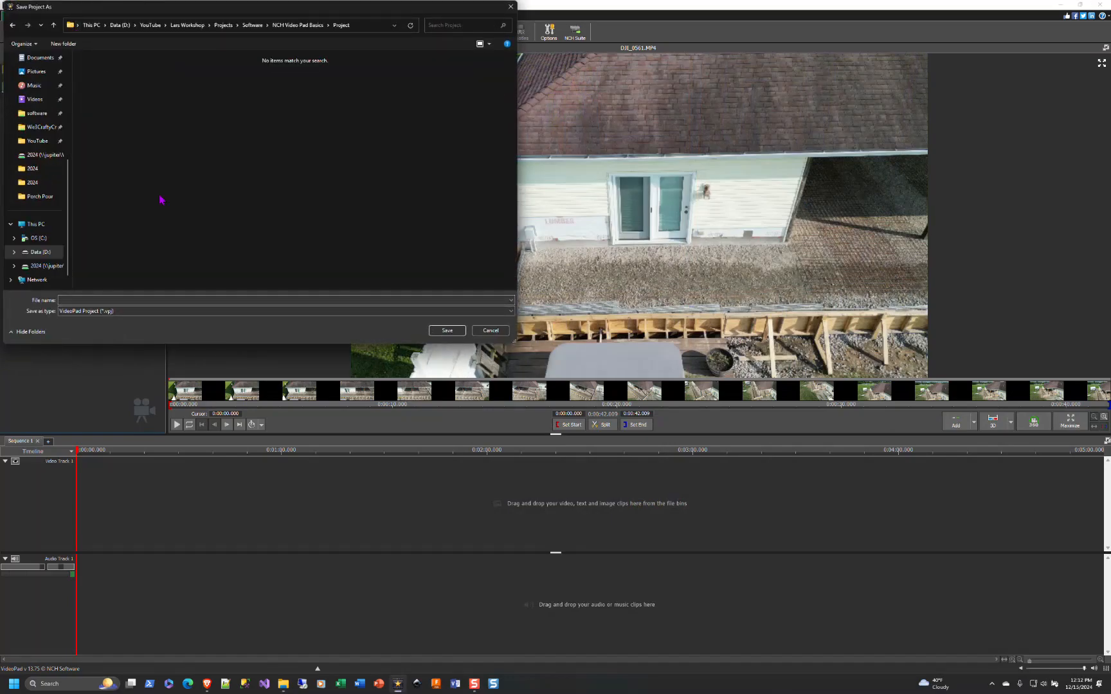
{"action": "left_click", "coordinate": [117, 299]}
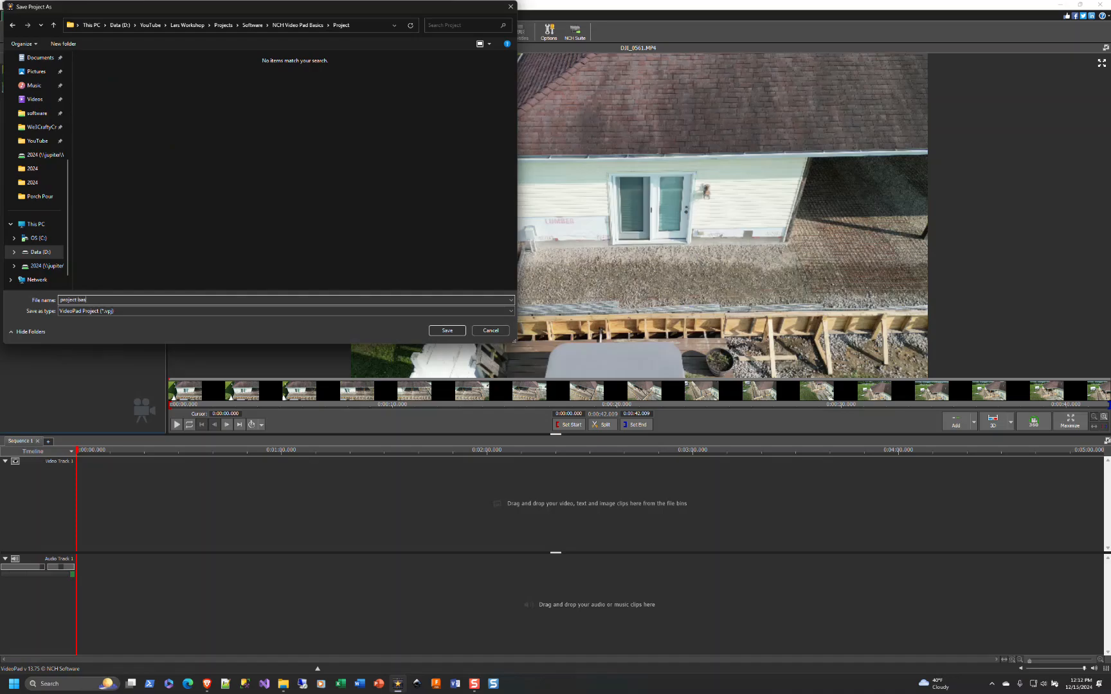
{"action": "key", "text": "Return"}
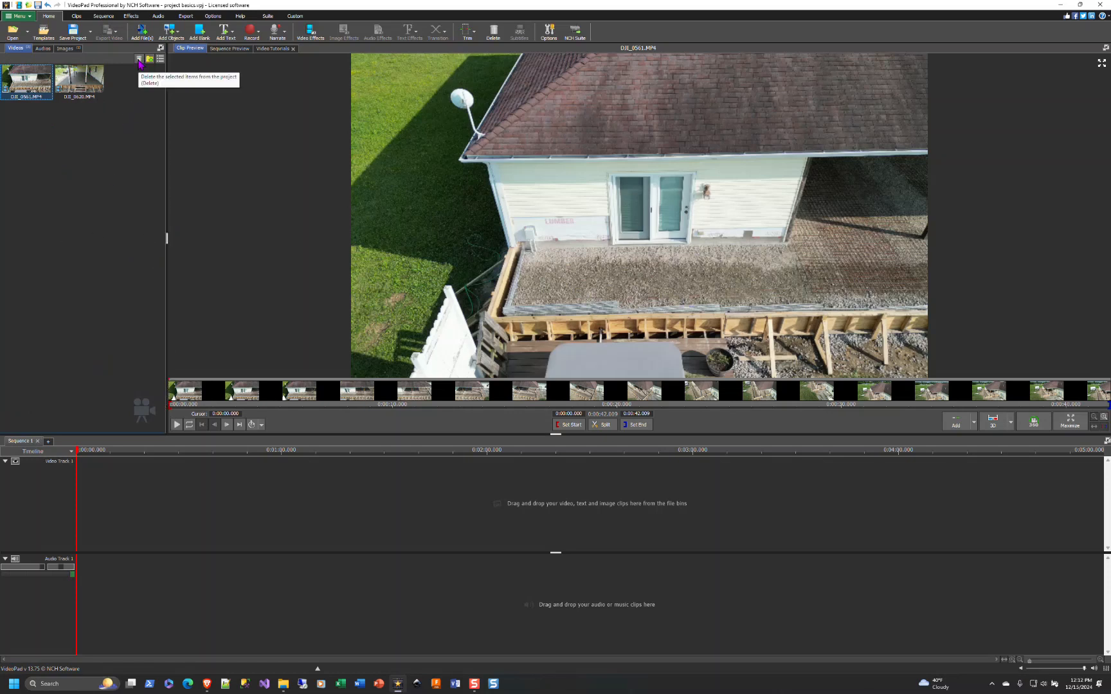
- Switch the bin between list and thumbnail views and look through the Sequence Preview, Video Tutorials and Clip Preview tabs
{"action": "left_click", "coordinate": [160, 59]}
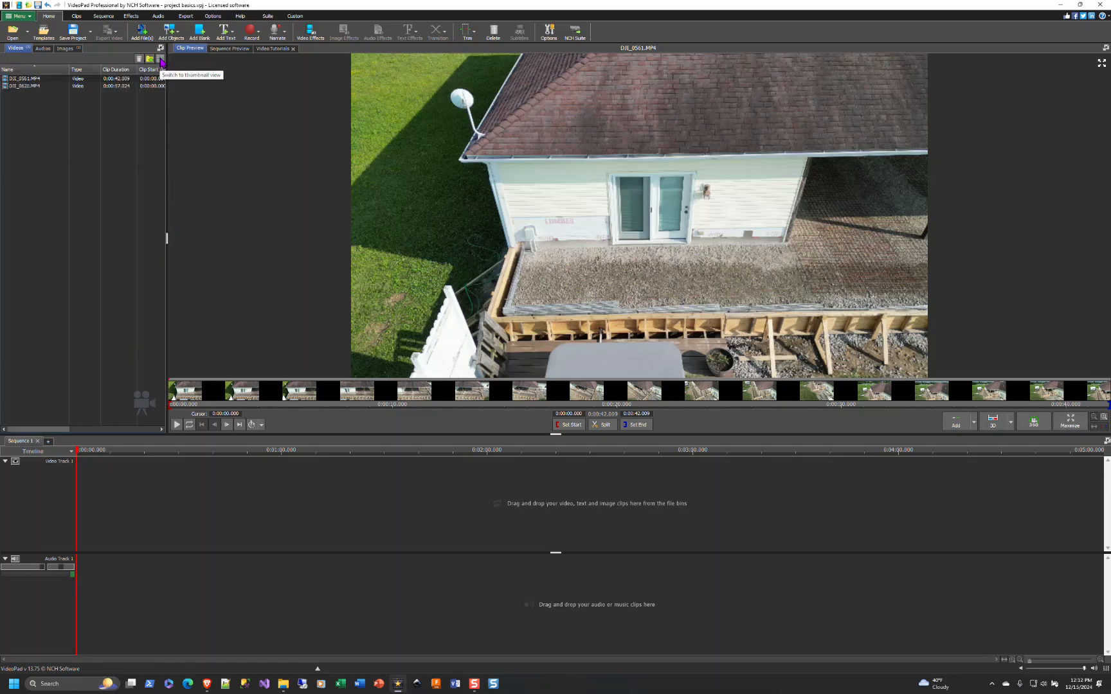
{"action": "left_click", "coordinate": [160, 59]}
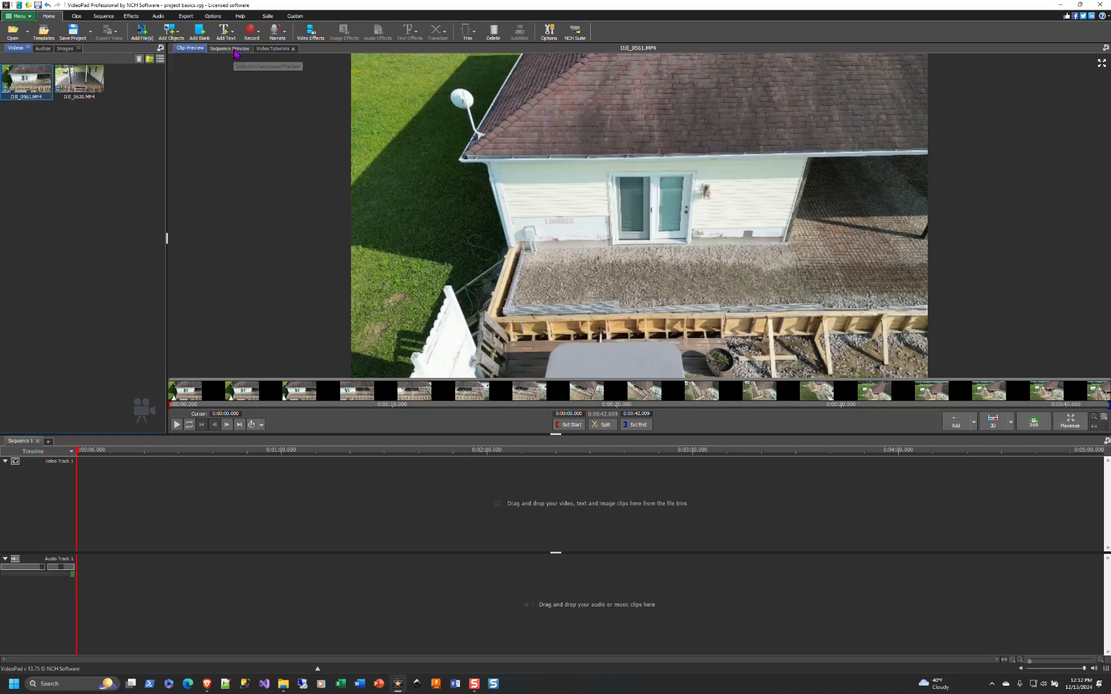
{"action": "left_click", "coordinate": [231, 49]}
{"action": "left_click", "coordinate": [271, 56]}
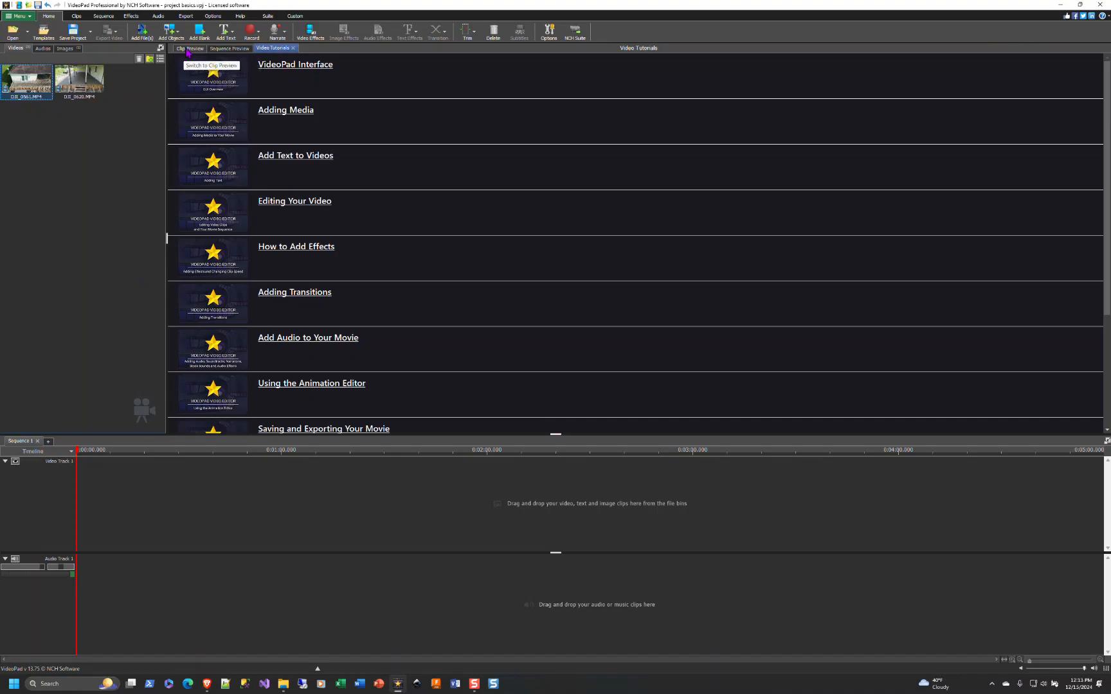
{"action": "left_click", "coordinate": [188, 49]}
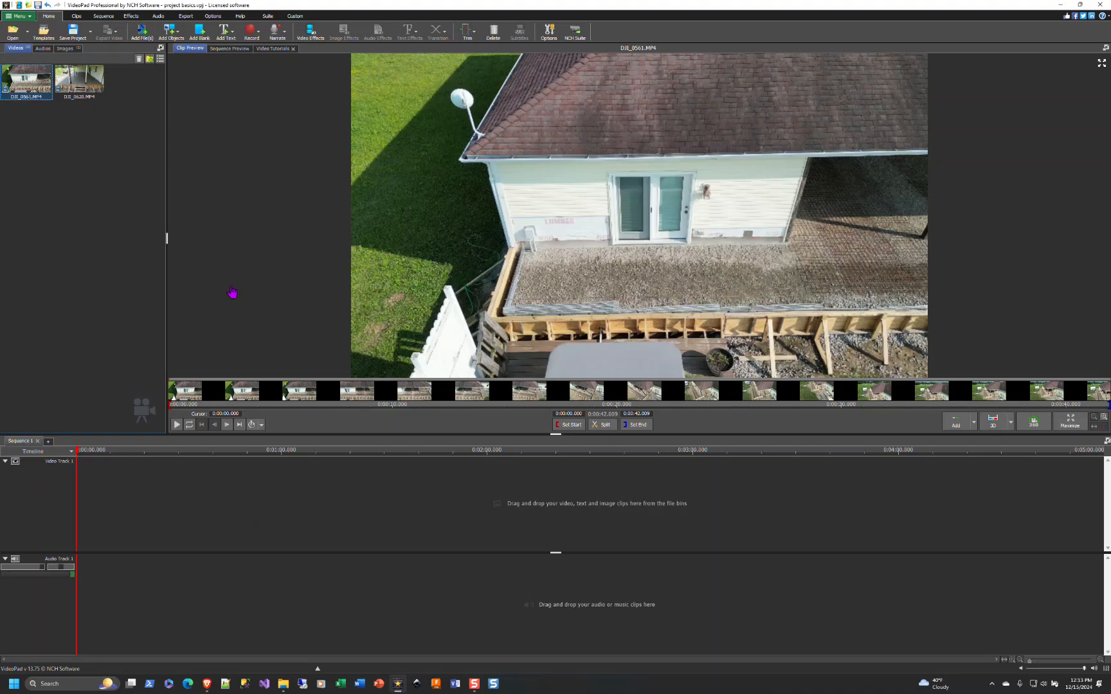
- Preview both clips and play the DJI_0561 clip from its beginning in the clip preview
{"action": "left_click", "coordinate": [84, 80]}
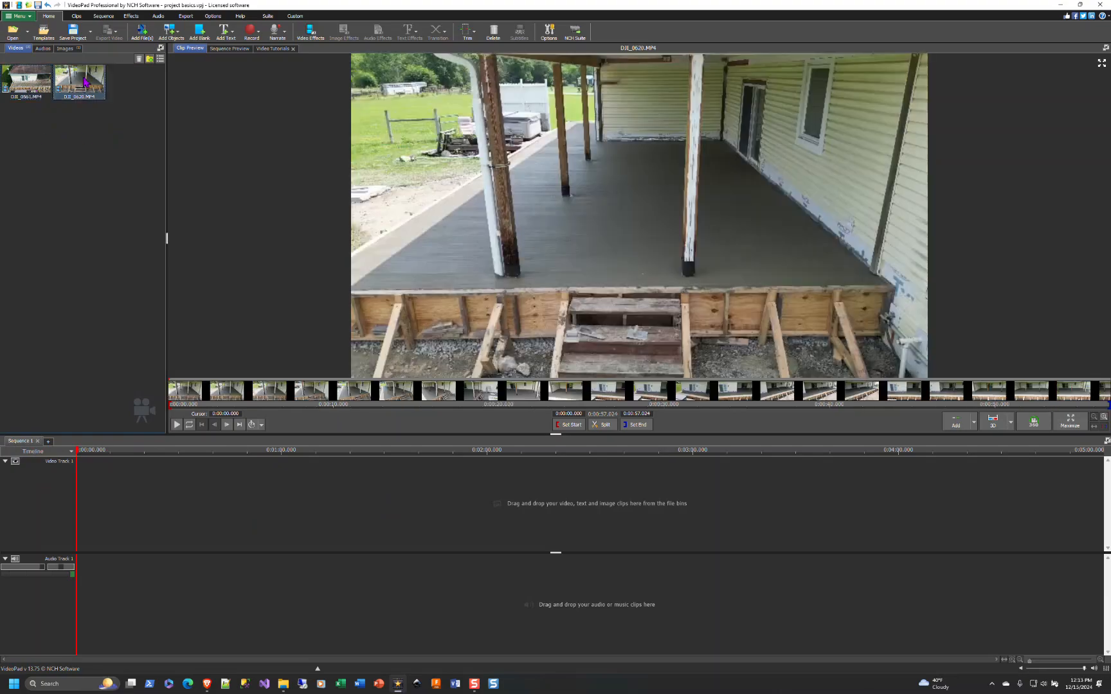
{"action": "left_click", "coordinate": [8, 81]}
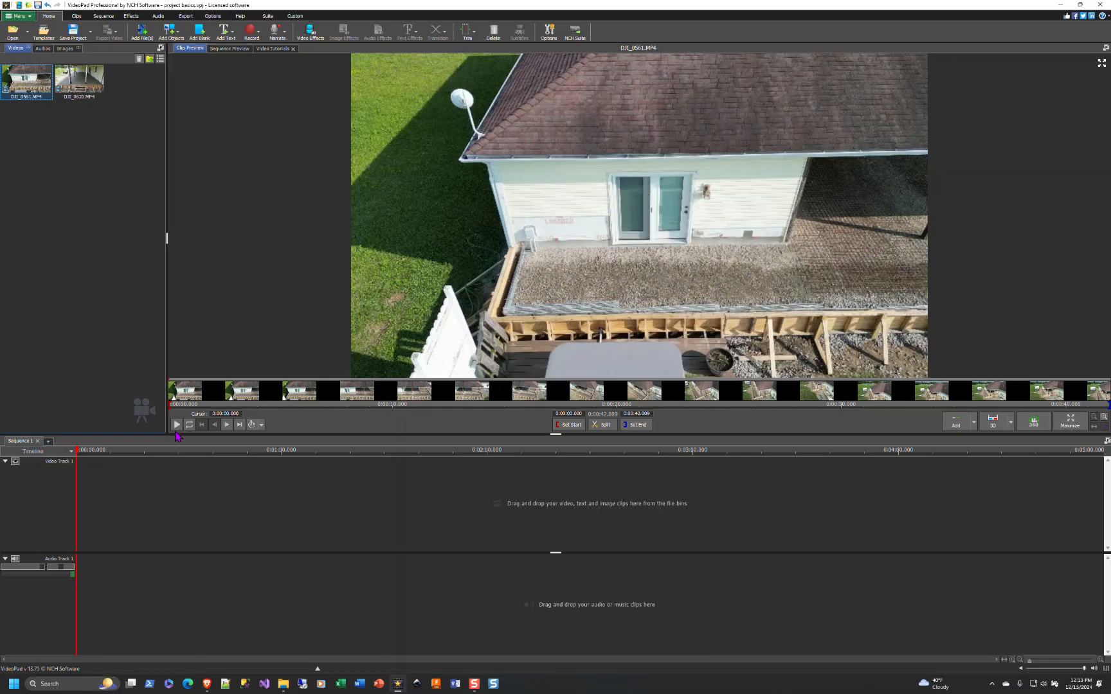
{"action": "left_click", "coordinate": [176, 424]}
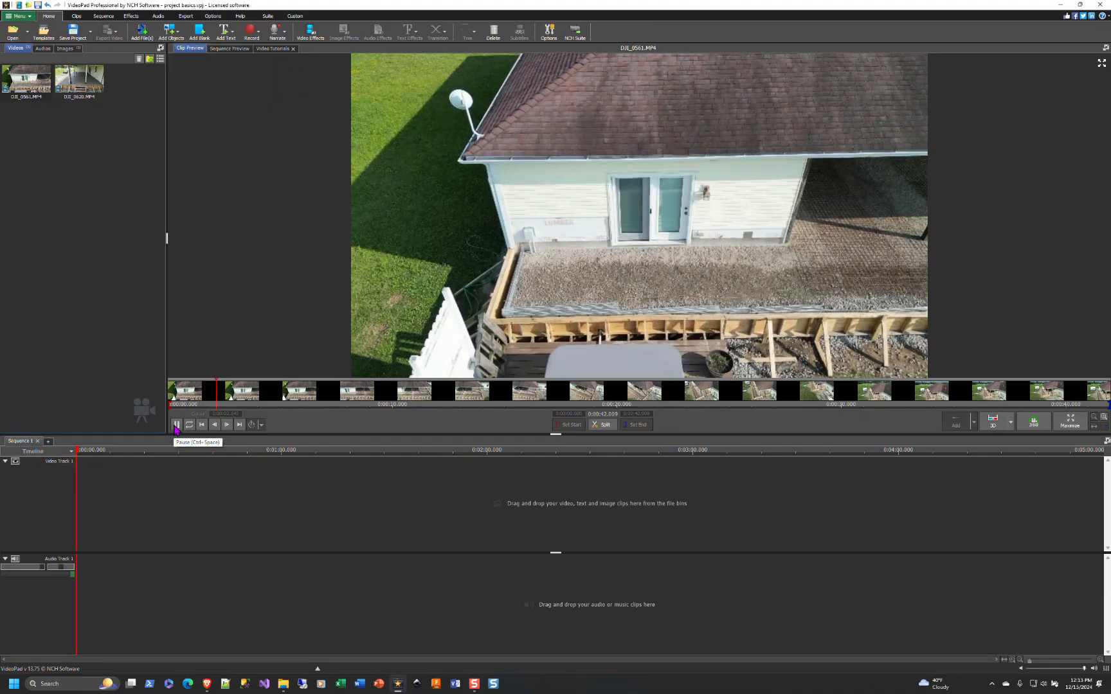
{"action": "mouse_move", "coordinate": [453, 357]}
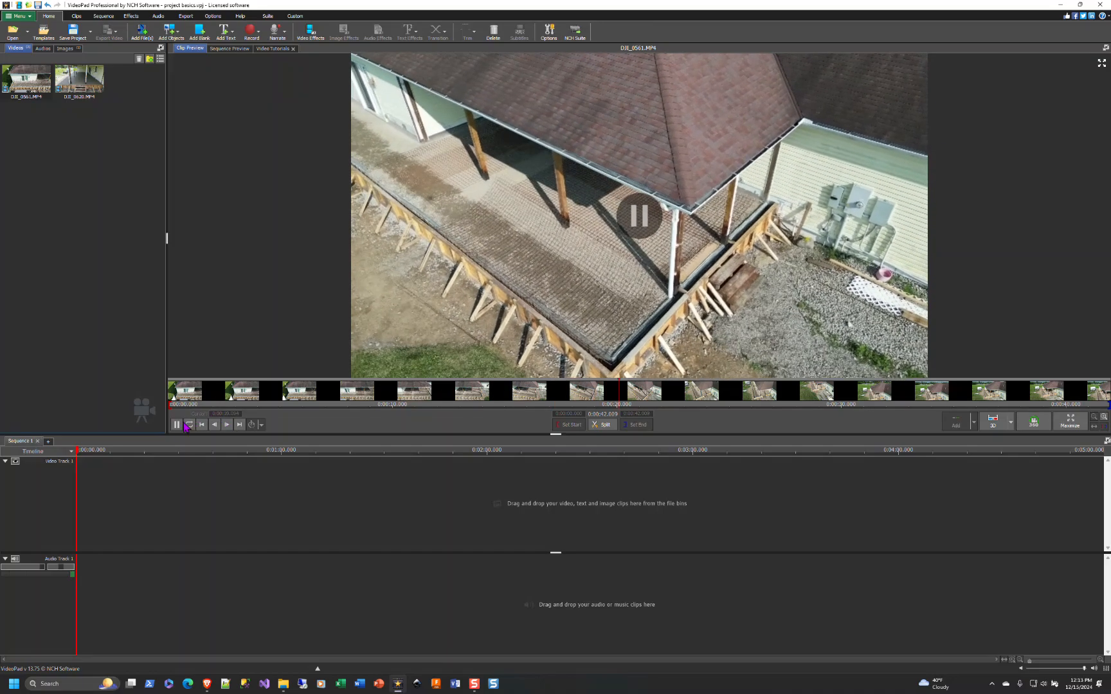
{"action": "left_click", "coordinate": [176, 424]}
{"action": "left_click_drag", "start_coordinate": [260, 384], "coordinate": [170, 388]}
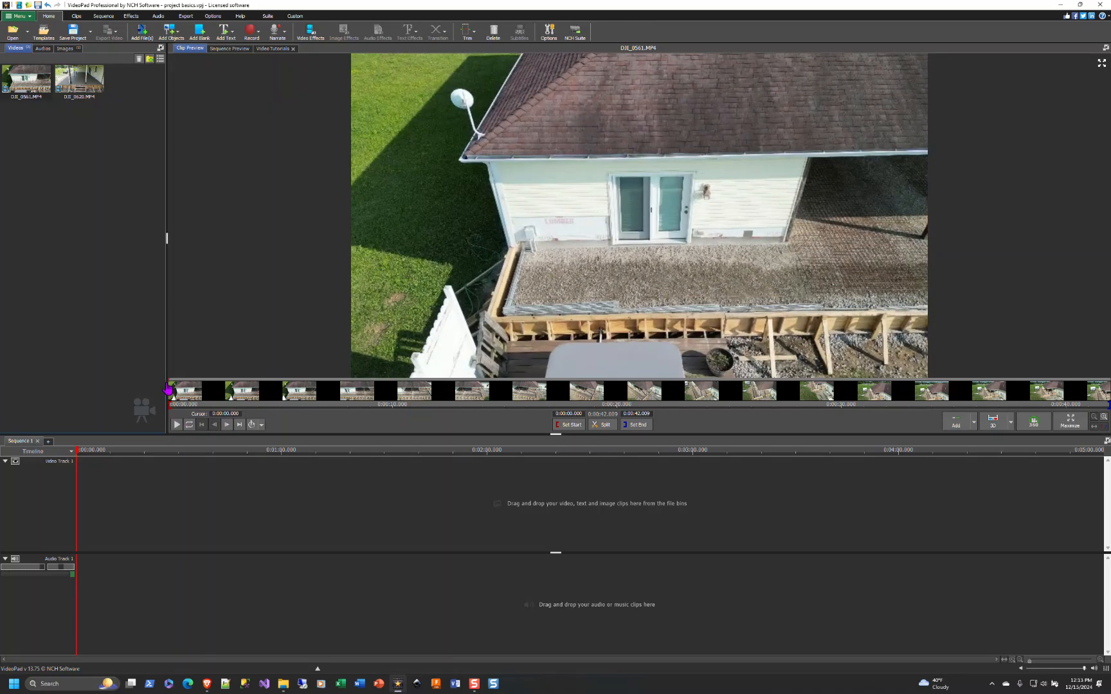
{"action": "left_click", "coordinate": [176, 425]}
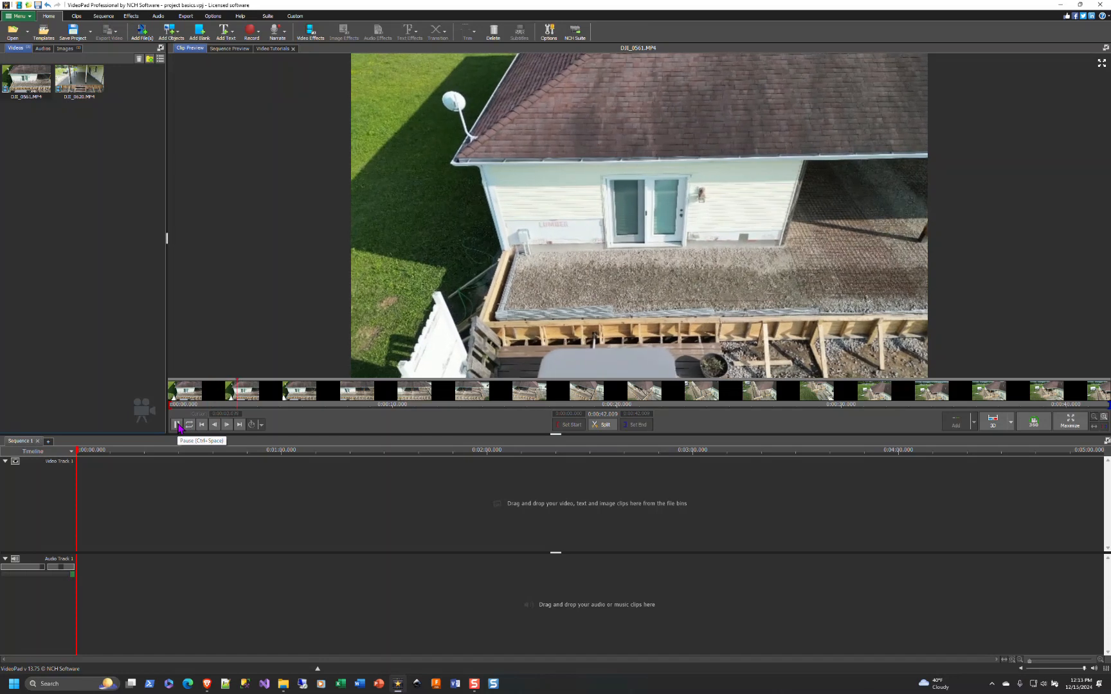
{"action": "left_click", "coordinate": [177, 425]}
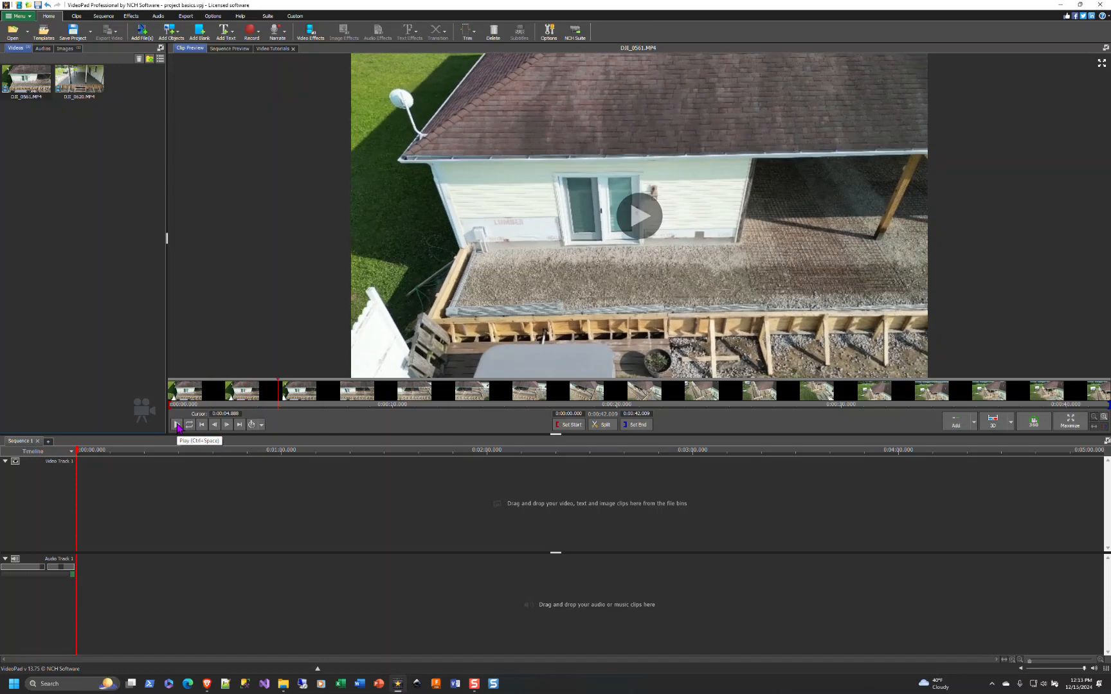
- Trim the DJI_0561 clip by setting its start at 0:00:03.288 and its end at 0:00:10.057
{"action": "mouse_move", "coordinate": [222, 384]}
{"action": "left_mouse_down"}
{"action": "mouse_move", "coordinate": [173, 389]}
{"action": "mouse_move", "coordinate": [242, 391]}
{"action": "left_mouse_up"}
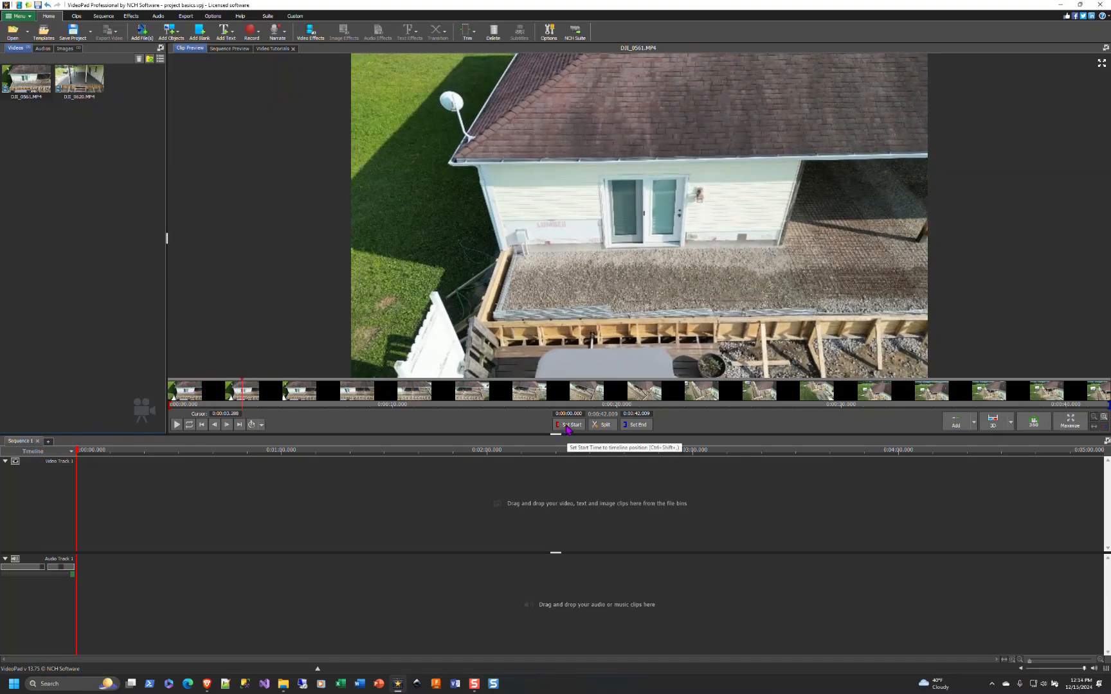
{"action": "left_click", "coordinate": [568, 425]}
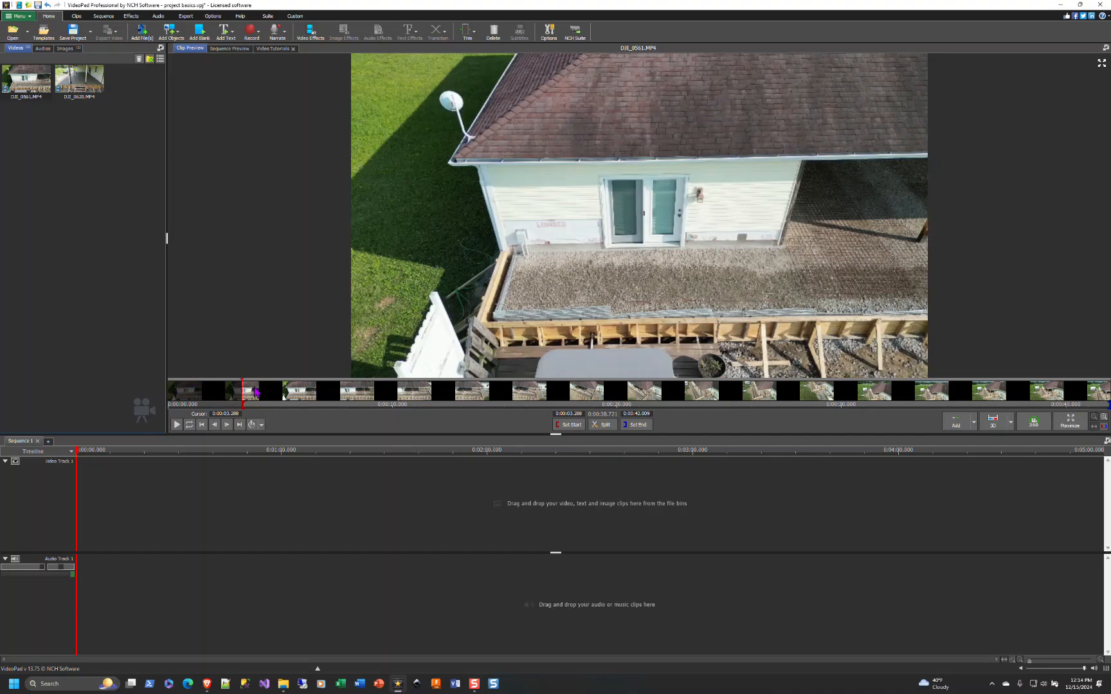
{"action": "left_click", "coordinate": [176, 424]}
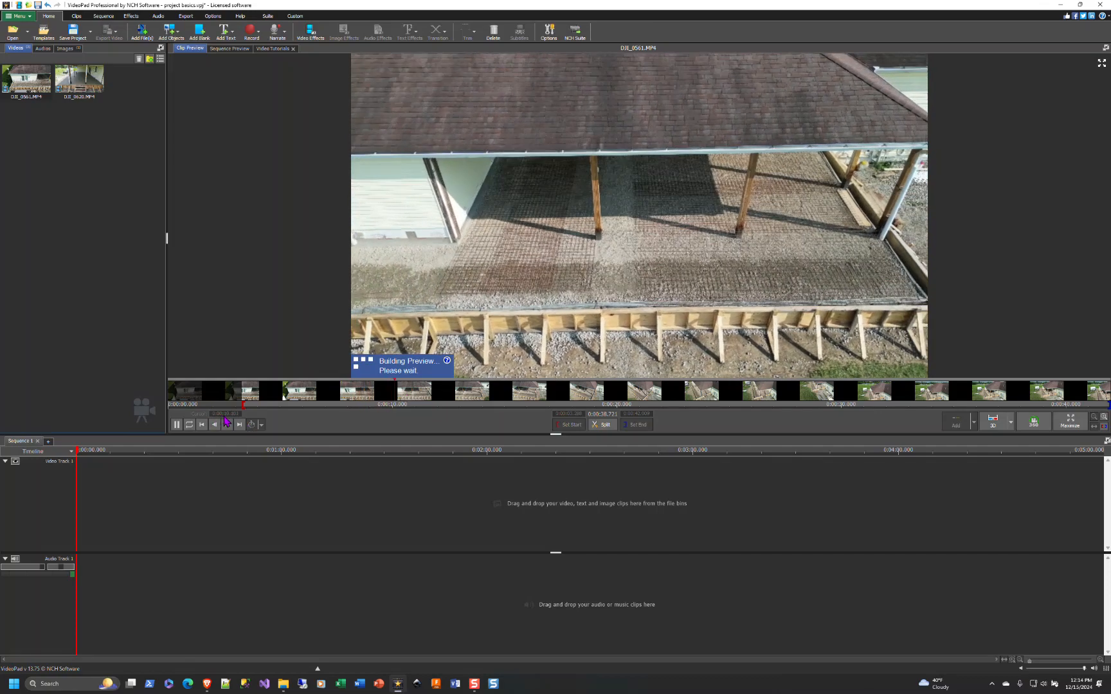
{"action": "left_click", "coordinate": [176, 424]}
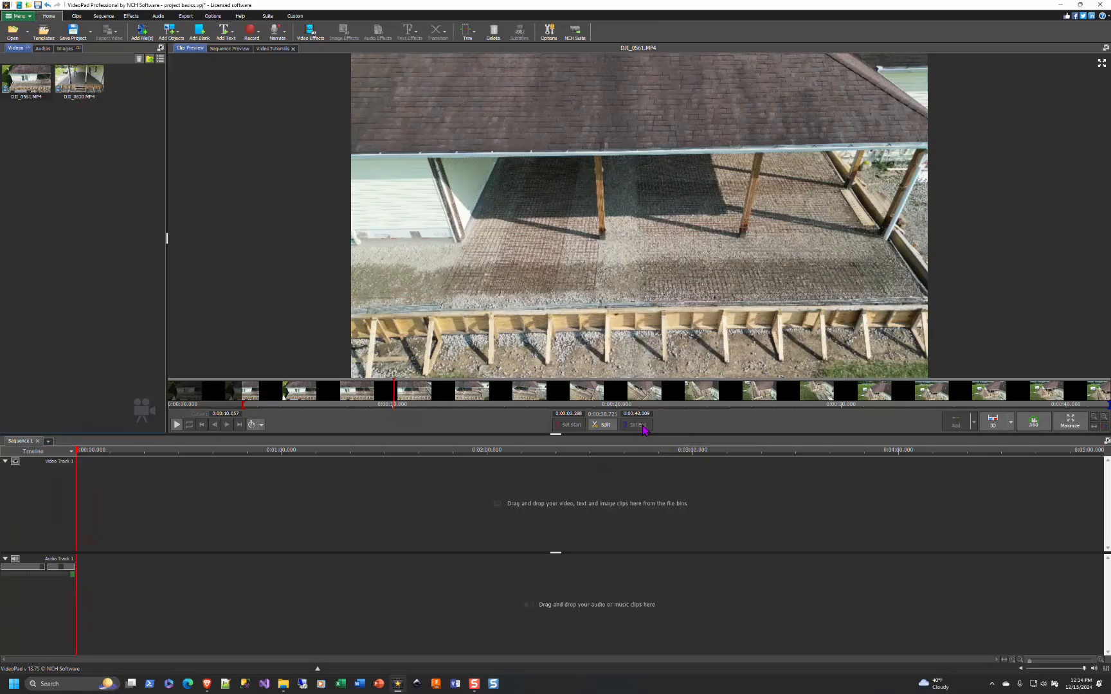
{"action": "left_click", "coordinate": [628, 425]}
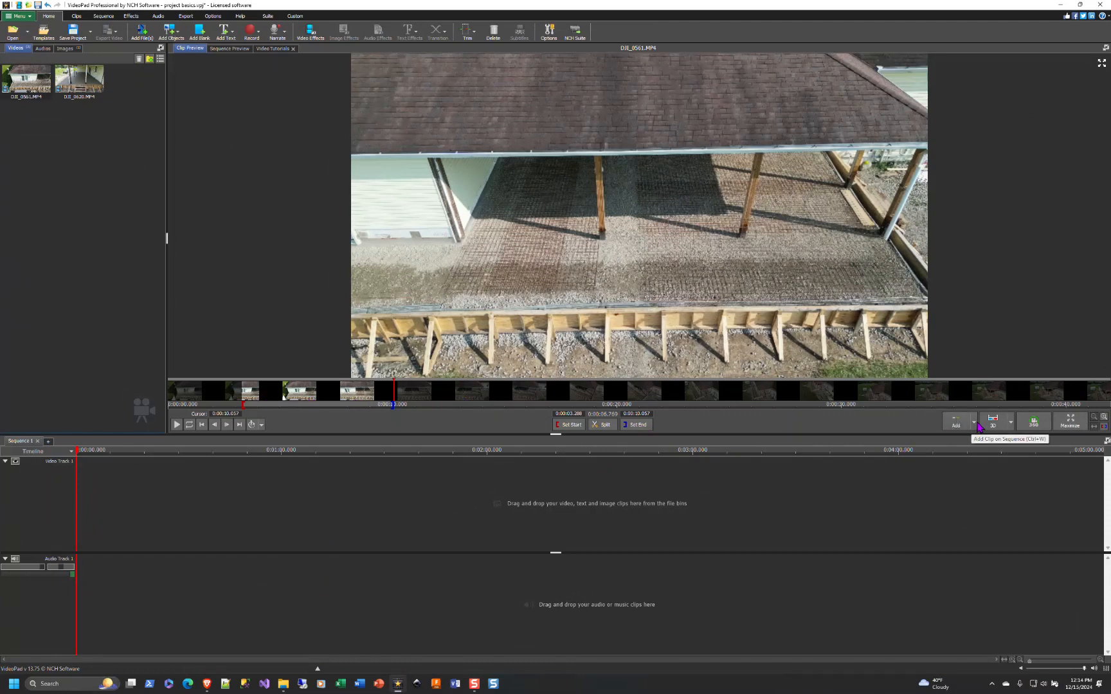
- Add the trimmed clip on the sequence at the end
{"action": "left_click", "coordinate": [975, 424]}
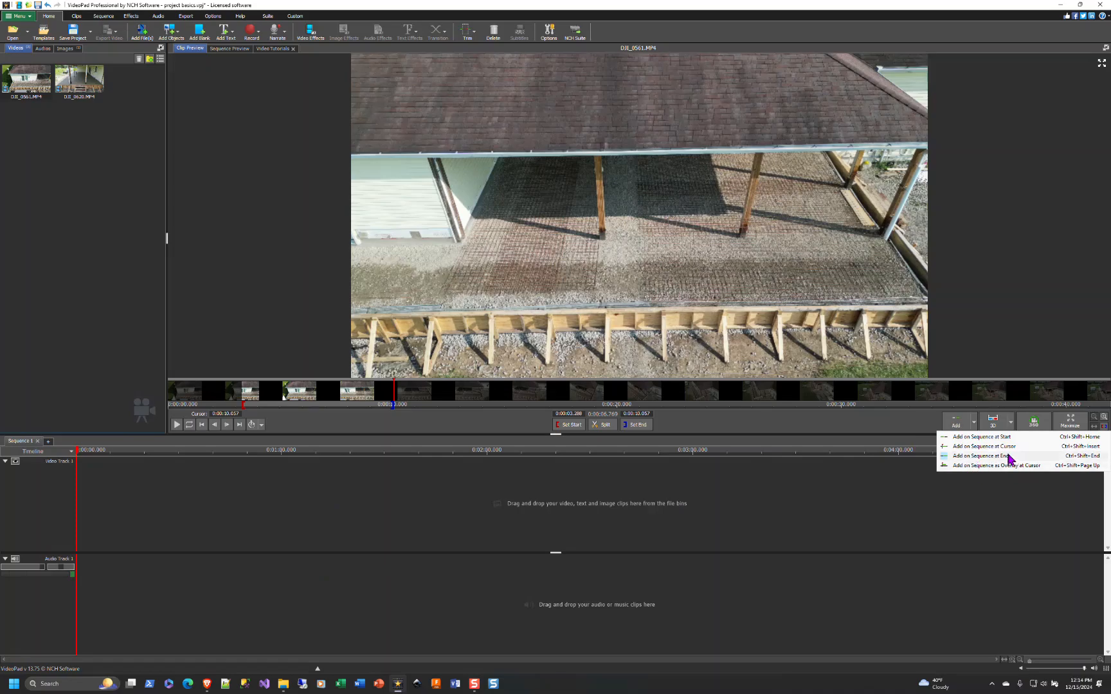
{"action": "left_click", "coordinate": [989, 458]}
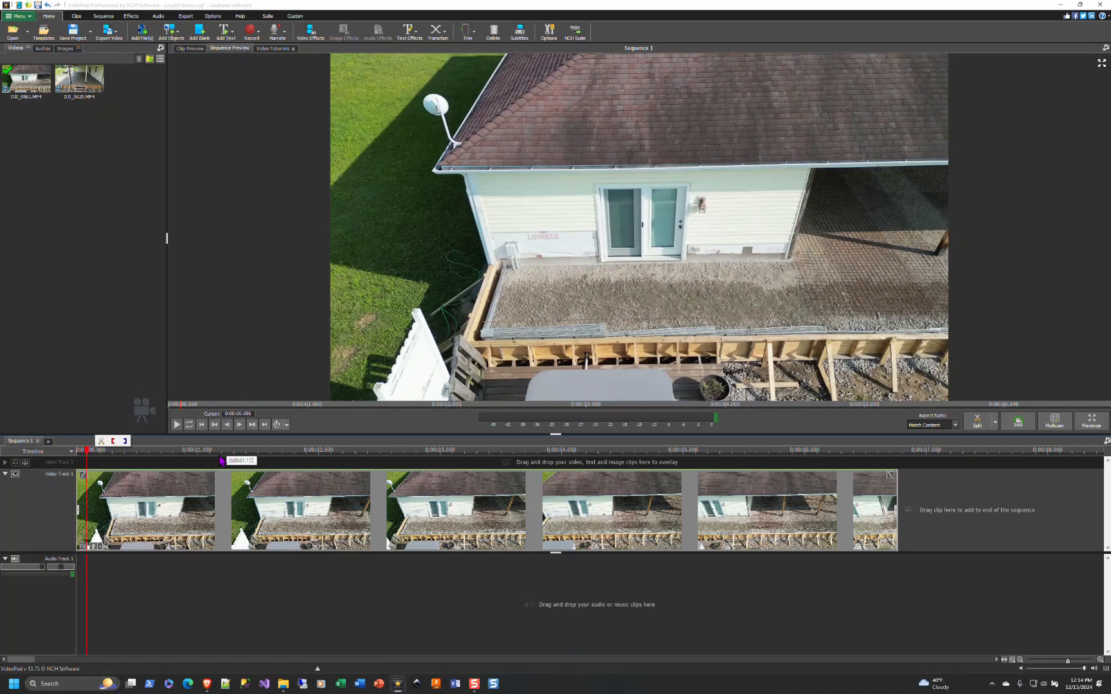
- Move the sequence cursor along the timeline and between the start and end of the added clip
{"action": "left_click", "coordinate": [270, 462]}
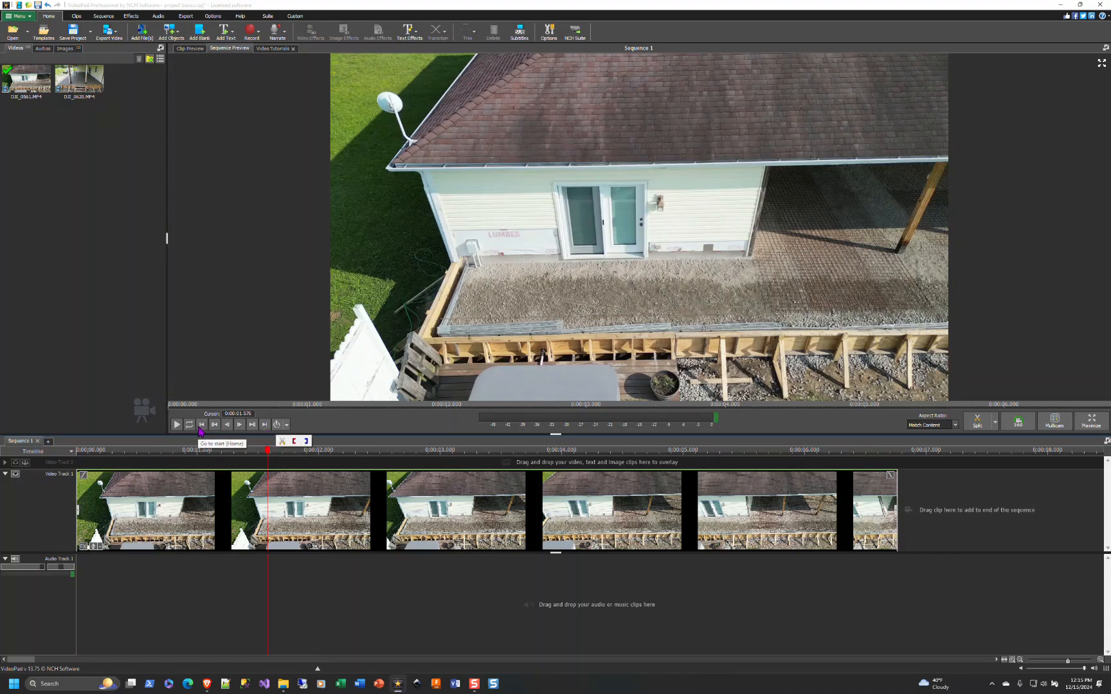
{"action": "left_click", "coordinate": [265, 425]}
{"action": "left_click", "coordinate": [202, 425]}
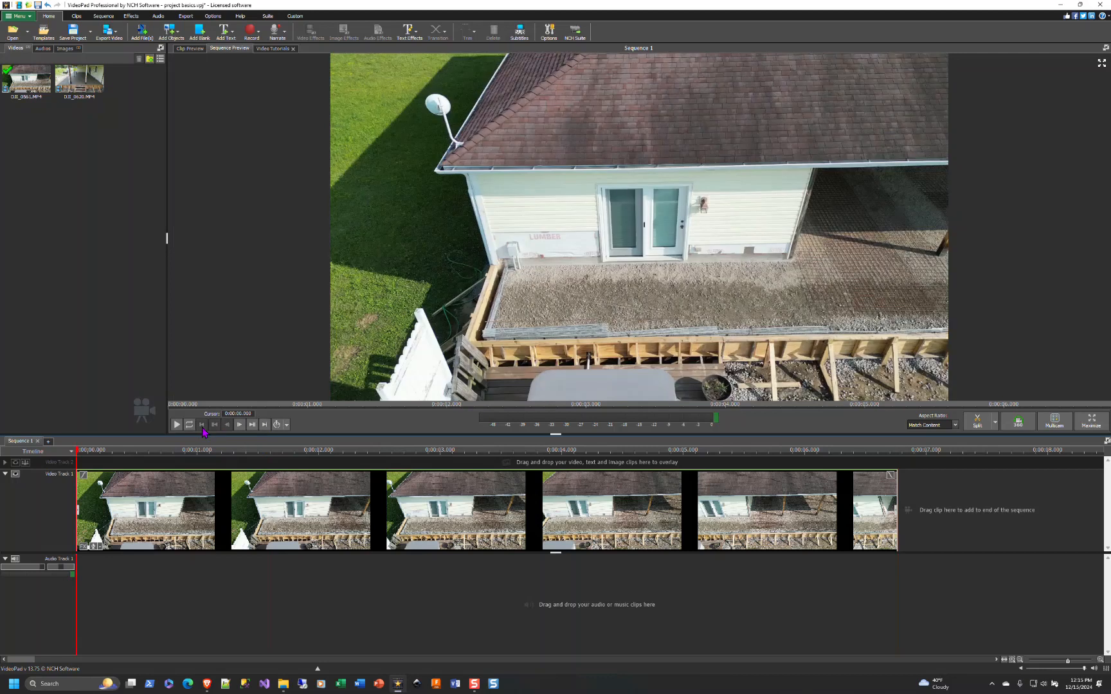
{"action": "left_click", "coordinate": [253, 426]}
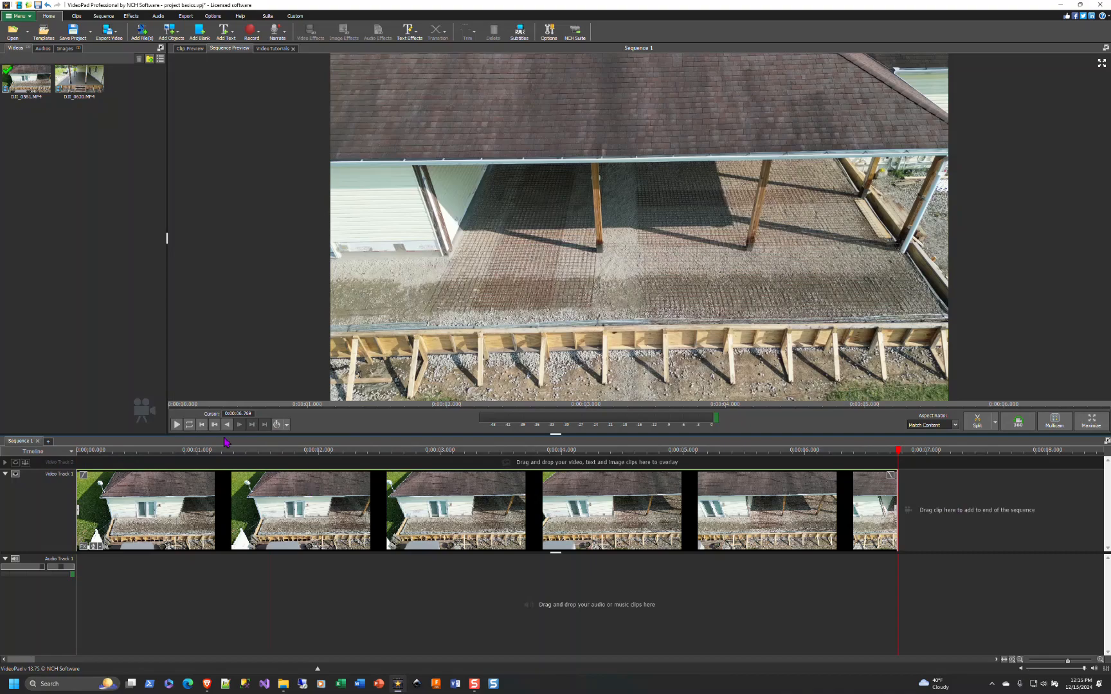
{"action": "left_click", "coordinate": [203, 426]}
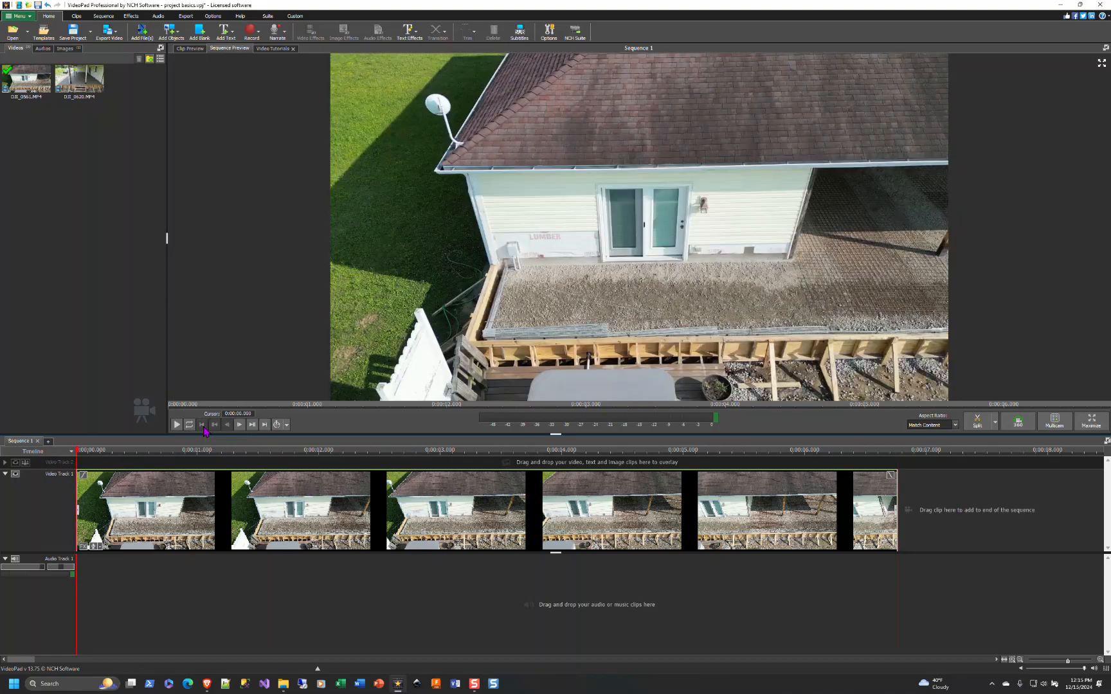
- Step frame by frame forward and back through the added clip in the sequence preview, then play it
{"action": "left_click", "coordinate": [240, 425]}
{"action": "left_click", "coordinate": [240, 425]}
{"action": "left_click", "coordinate": [239, 425]}
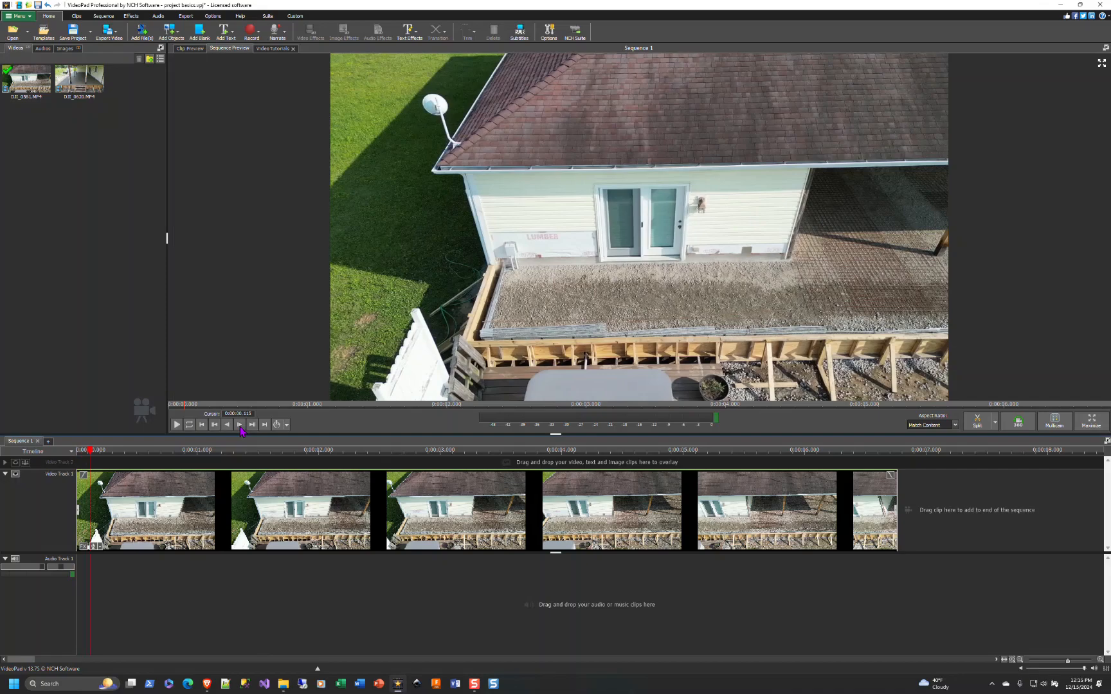
{"action": "left_click", "coordinate": [240, 425]}
{"action": "left_click", "coordinate": [240, 425]}
{"action": "left_click", "coordinate": [240, 425]}
{"action": "left_click", "coordinate": [227, 425]}
{"action": "left_click", "coordinate": [227, 425]}
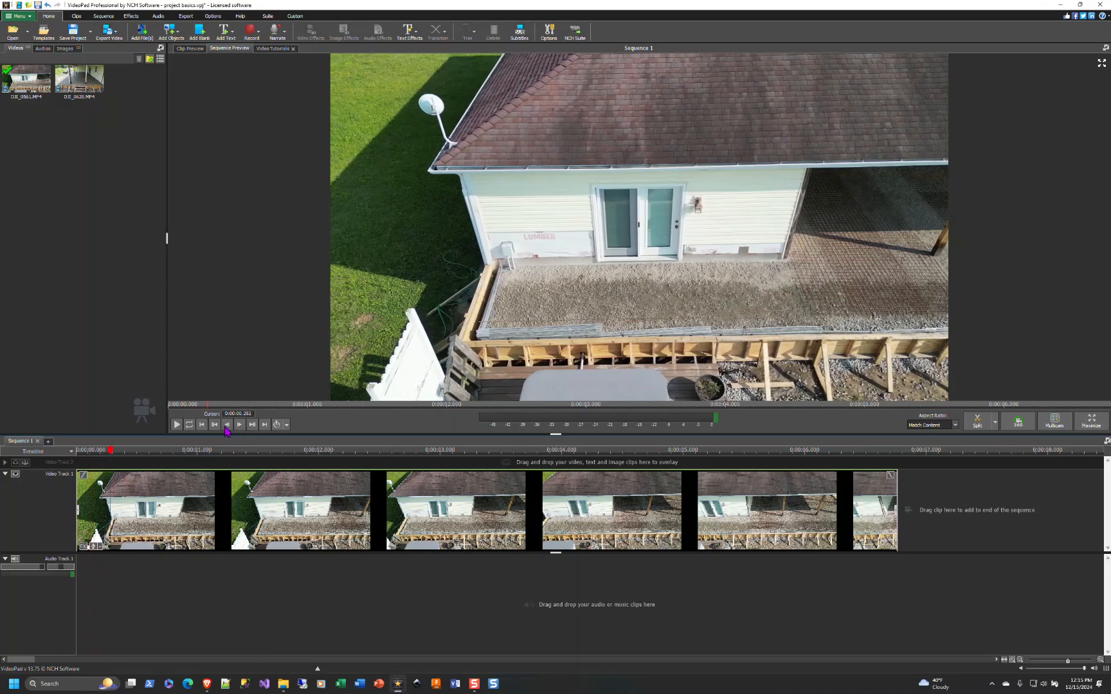
{"action": "left_click", "coordinate": [227, 425]}
{"action": "left_click", "coordinate": [227, 425]}
{"action": "left_click", "coordinate": [227, 425]}
{"action": "left_click", "coordinate": [177, 425]}
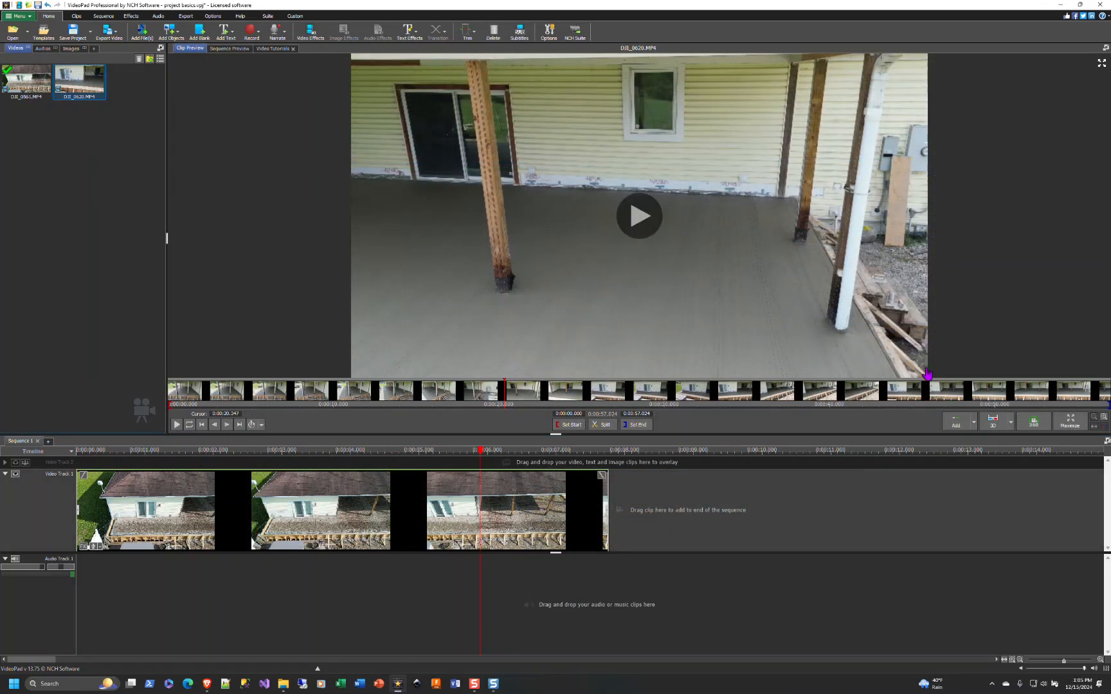
- Add the DJI_0620 clip to the end of the sequence
{"action": "left_click", "coordinate": [963, 430]}
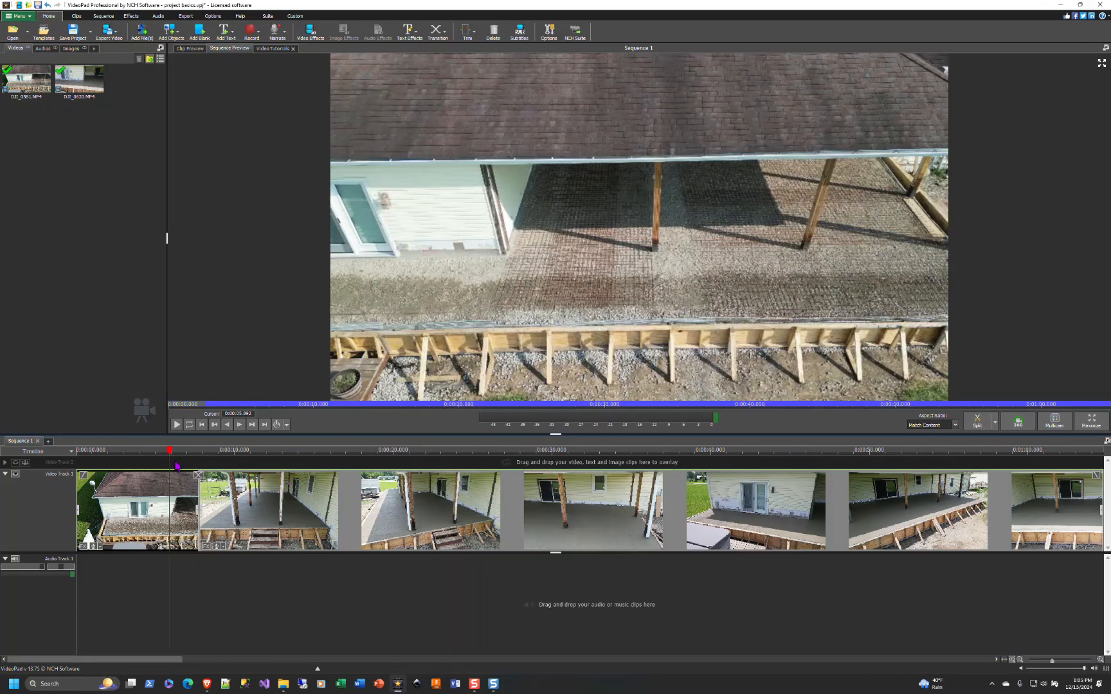
- Ripple-delete the opening segment of the DJI_0620 clip on the timeline
{"action": "left_click_drag", "start_coordinate": [179, 455], "coordinate": [524, 459]}
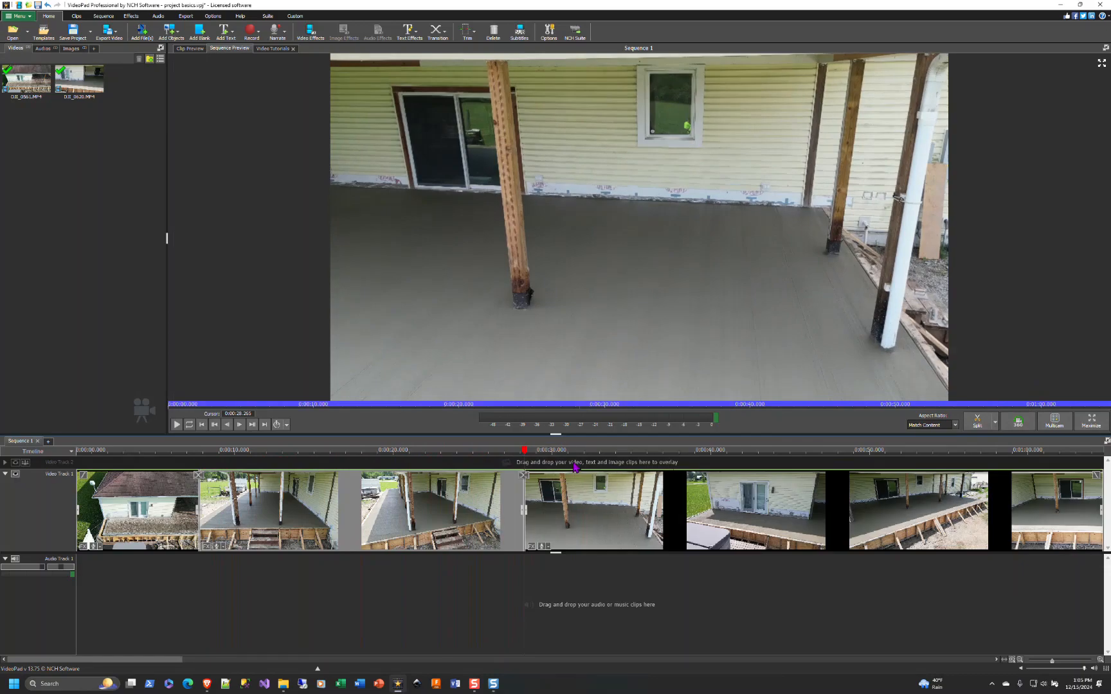
{"action": "right_click", "coordinate": [341, 489]}
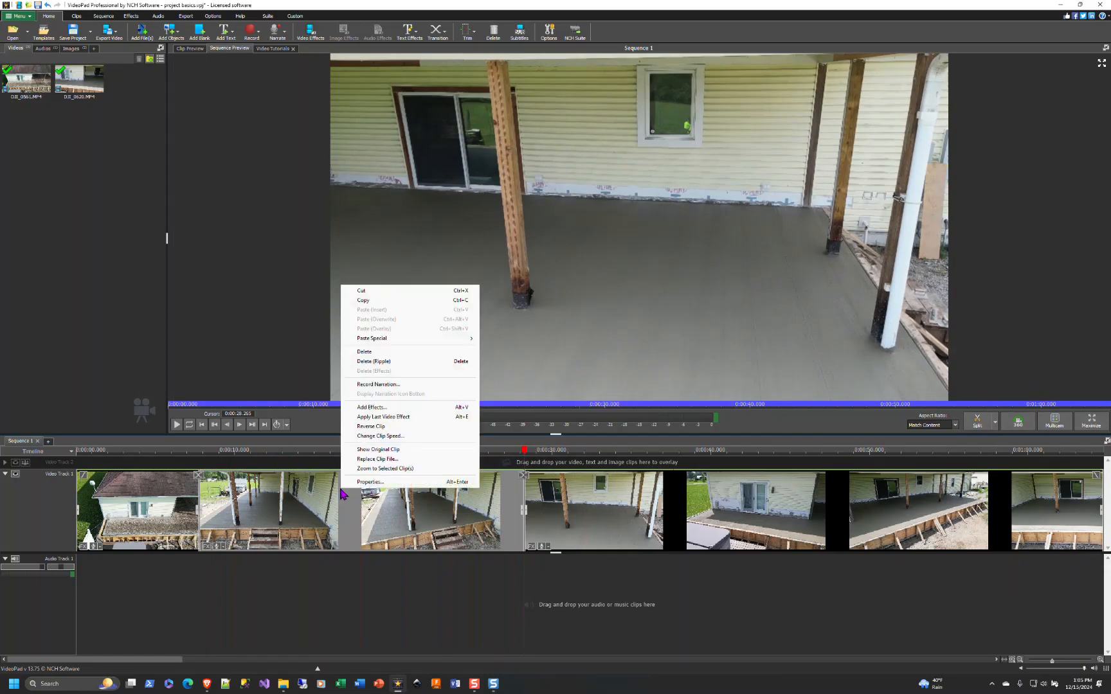
{"action": "left_click", "coordinate": [369, 362]}
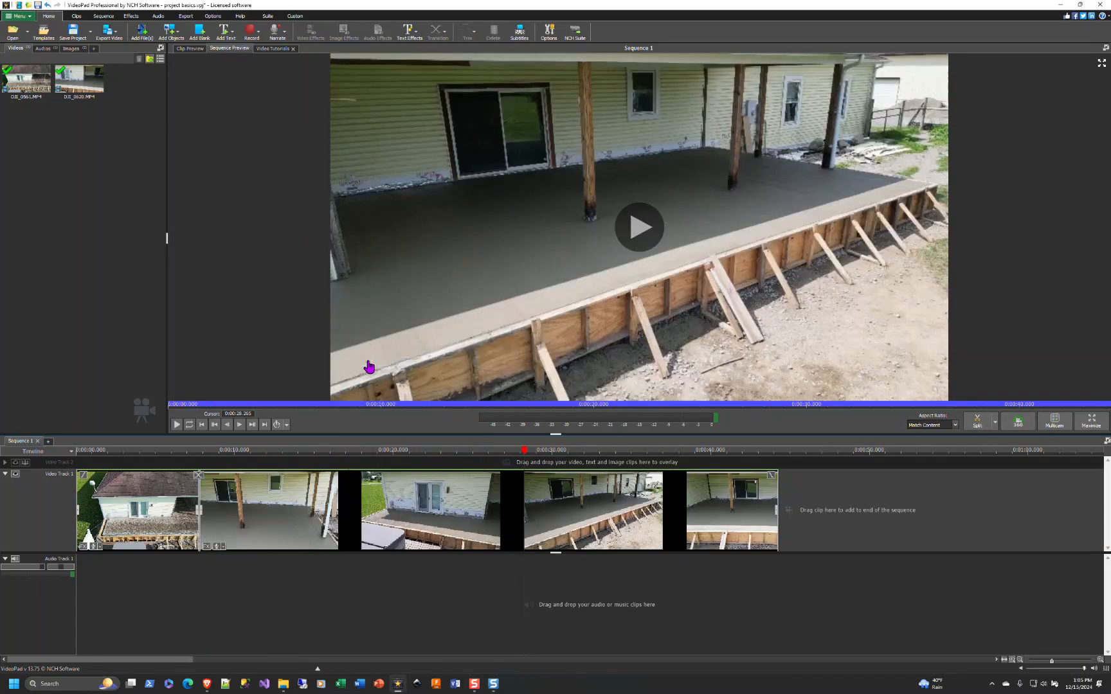
- Split the DJI_0620 clip on the timeline at 0:00:19.591
{"action": "left_click", "coordinate": [202, 479]}
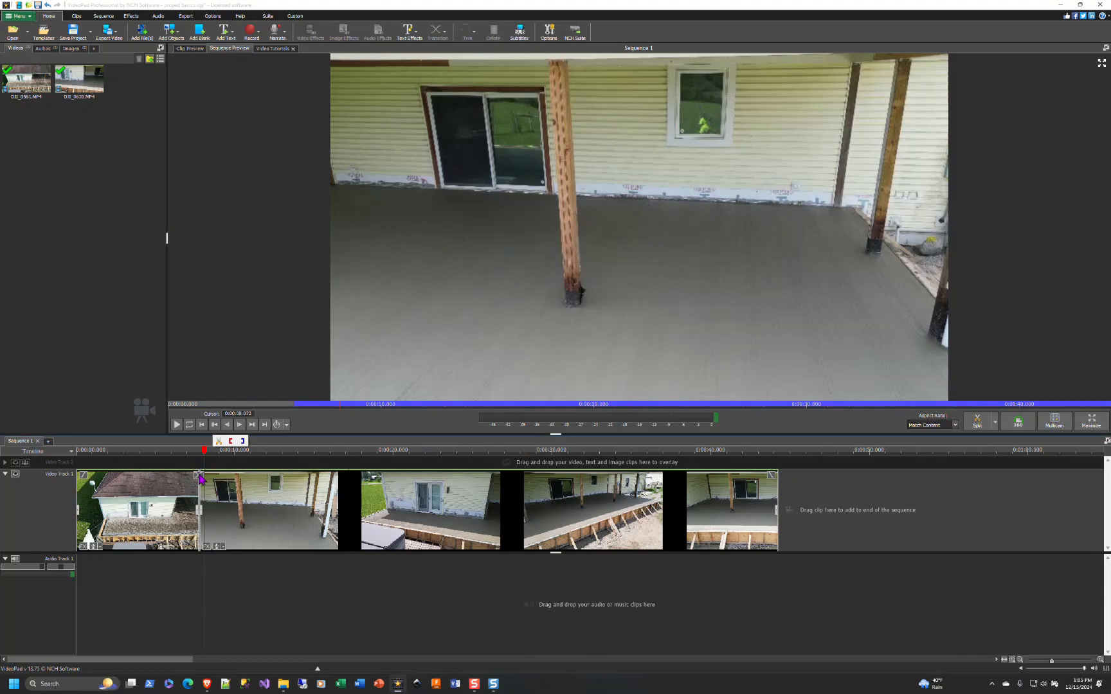
{"action": "left_click", "coordinate": [183, 455]}
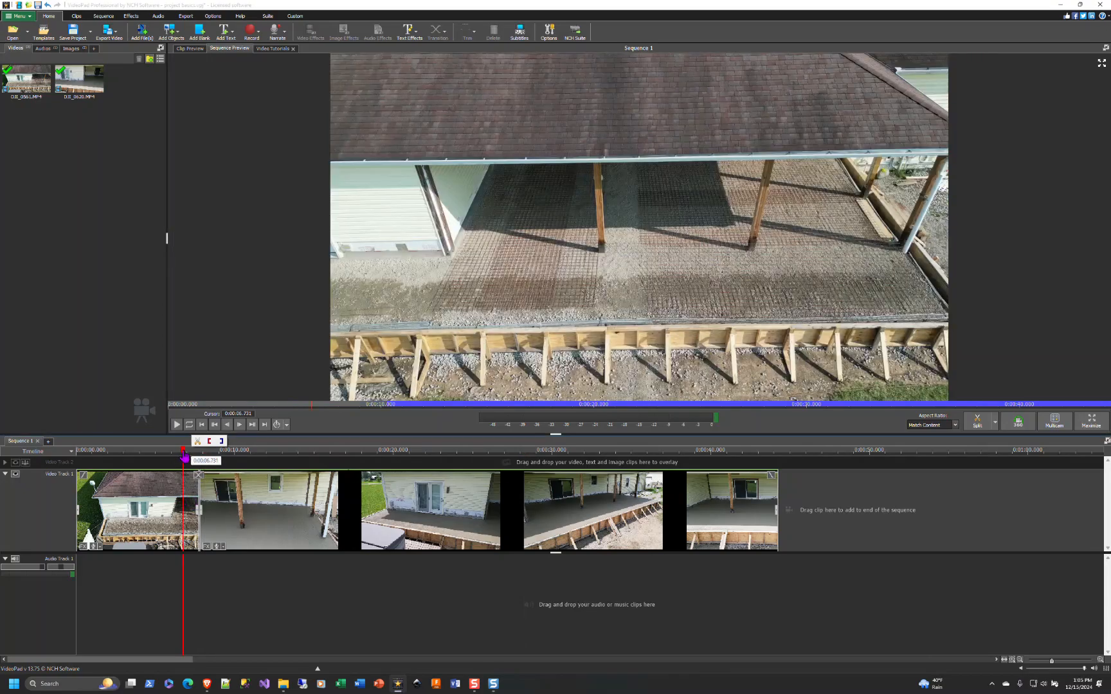
{"action": "left_click_drag", "start_coordinate": [183, 456], "coordinate": [388, 462]}
{"action": "left_click", "coordinate": [979, 425]}
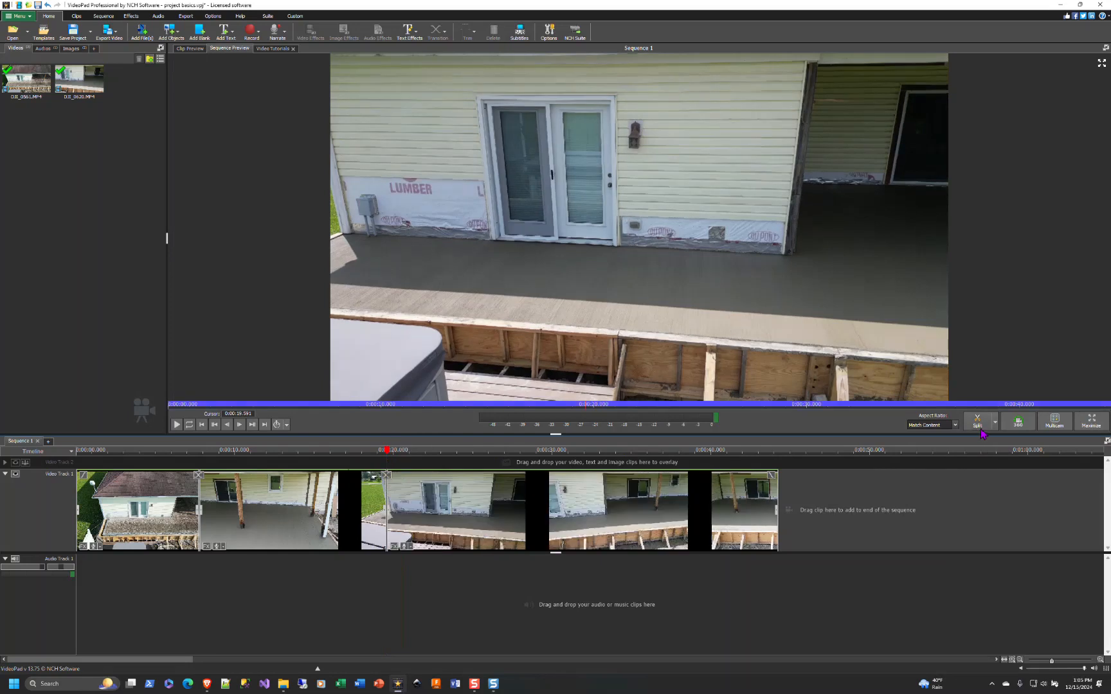
- Split the clip again at 0:00:40.755 and ripple-delete the segment after that split
{"action": "left_click_drag", "start_coordinate": [387, 457], "coordinate": [723, 452]}
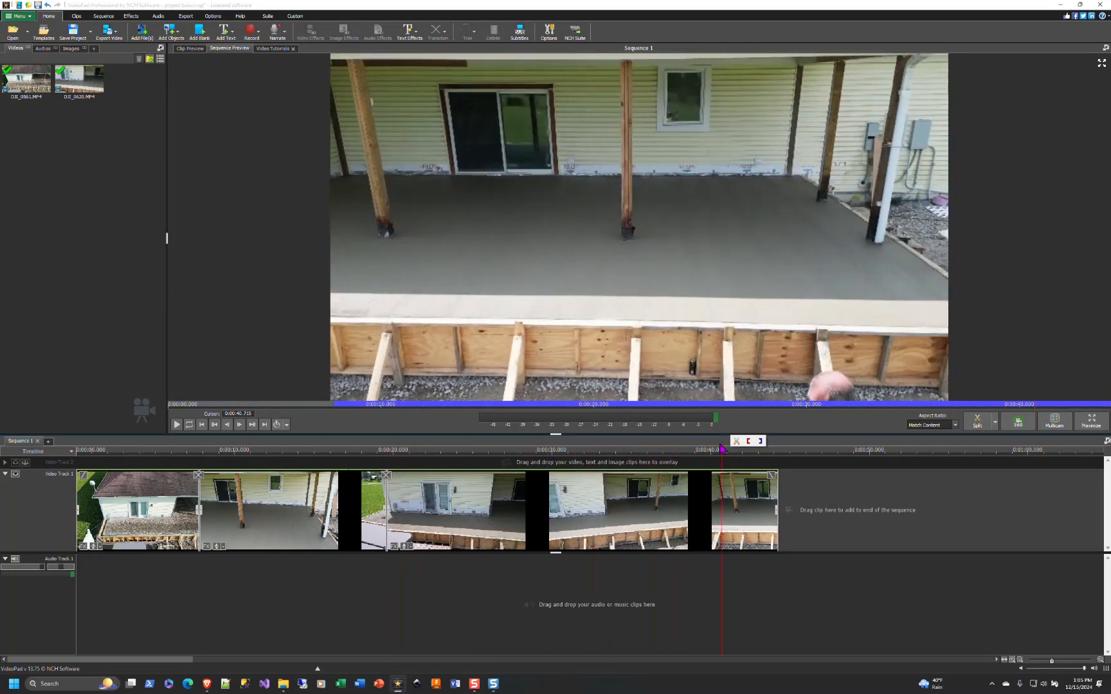
{"action": "left_click", "coordinate": [978, 426]}
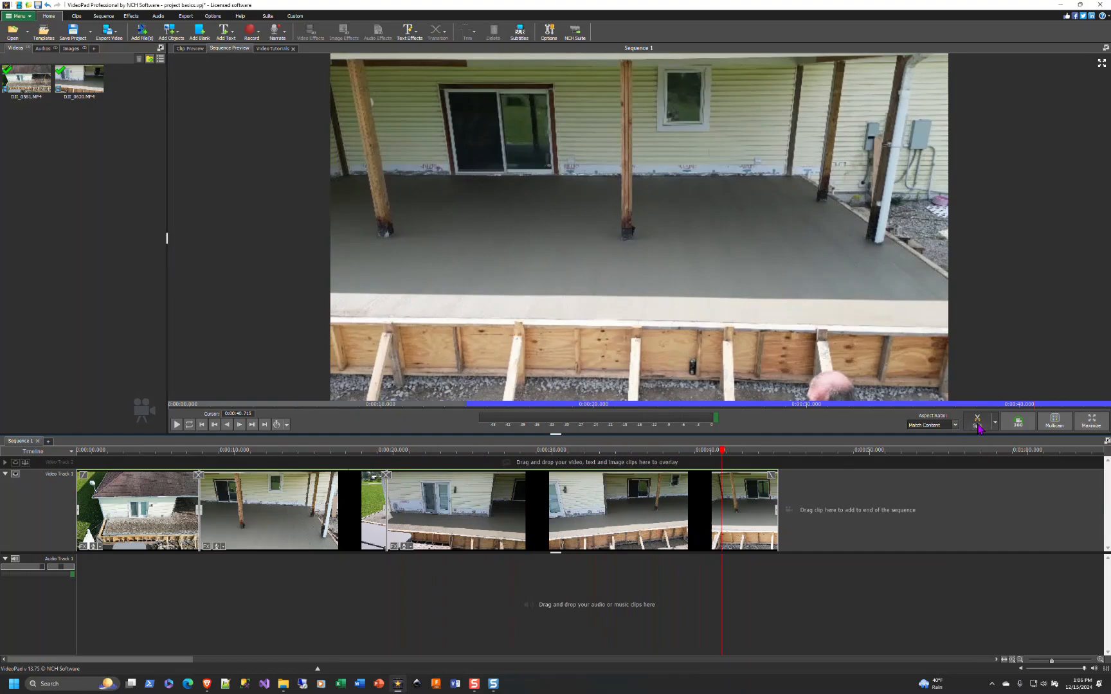
{"action": "right_click", "coordinate": [759, 481]}
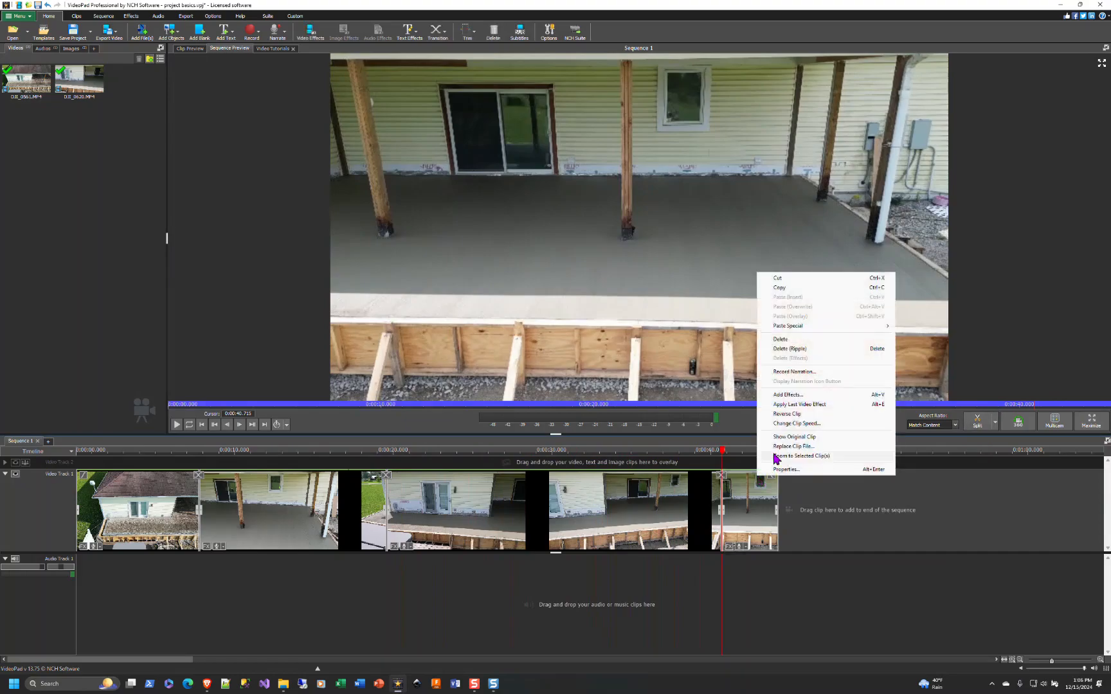
{"action": "left_click", "coordinate": [779, 351]}
- Delete the segment between the first clip and the 0:00:19.591 split without rippling, then undo that deletion
{"action": "right_click", "coordinate": [326, 499]}
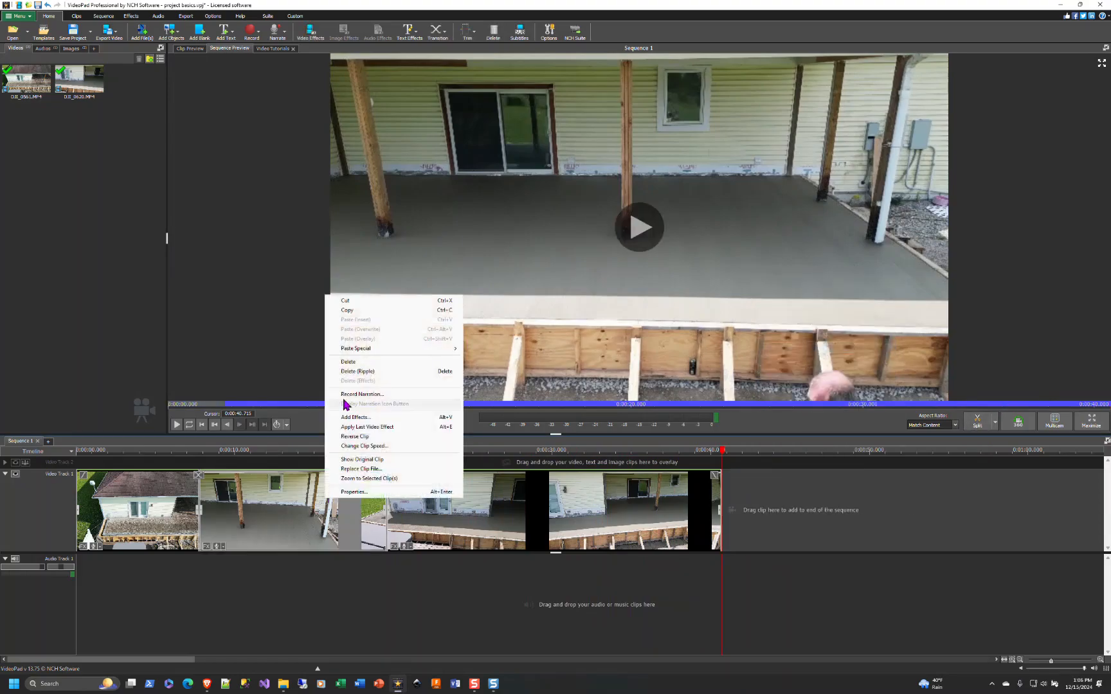
{"action": "left_click", "coordinate": [346, 365]}
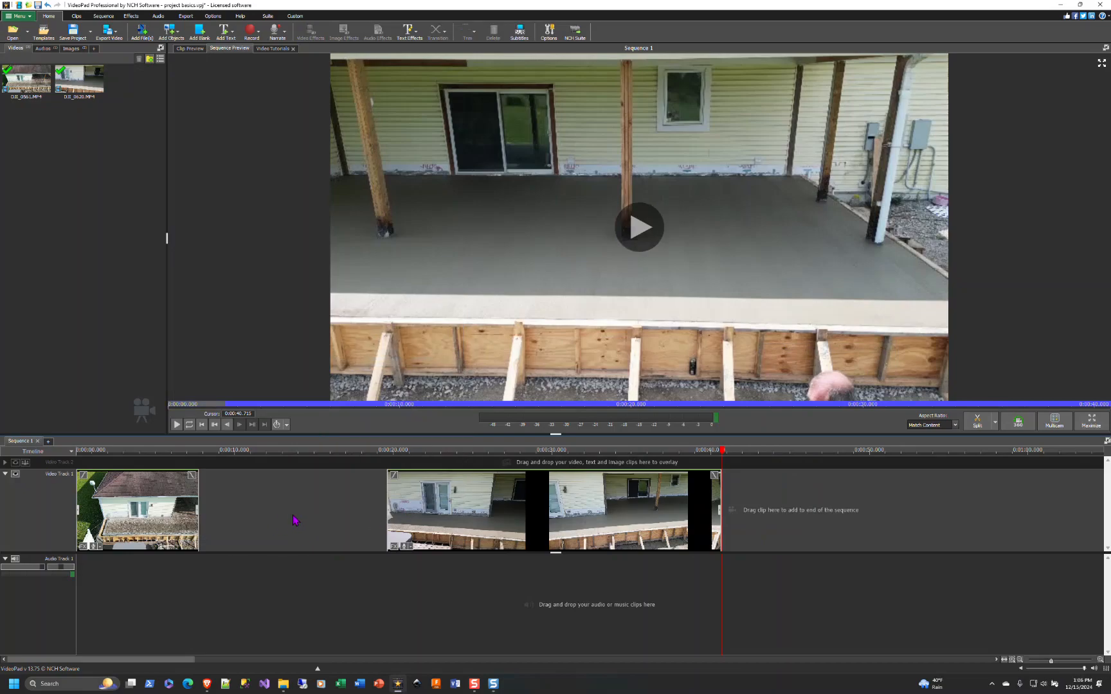
{"action": "key", "text": "ctrl+z"}
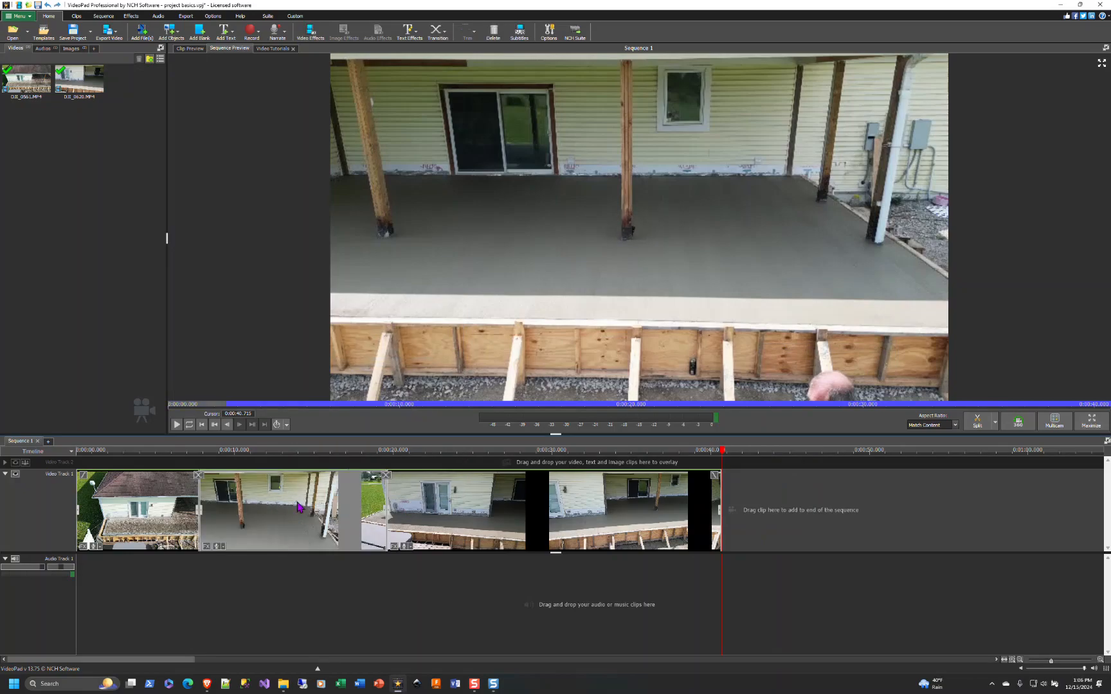
- Ripple-delete the segment between the first clip and the 0:00:19.591 split
{"action": "right_click", "coordinate": [284, 506]}
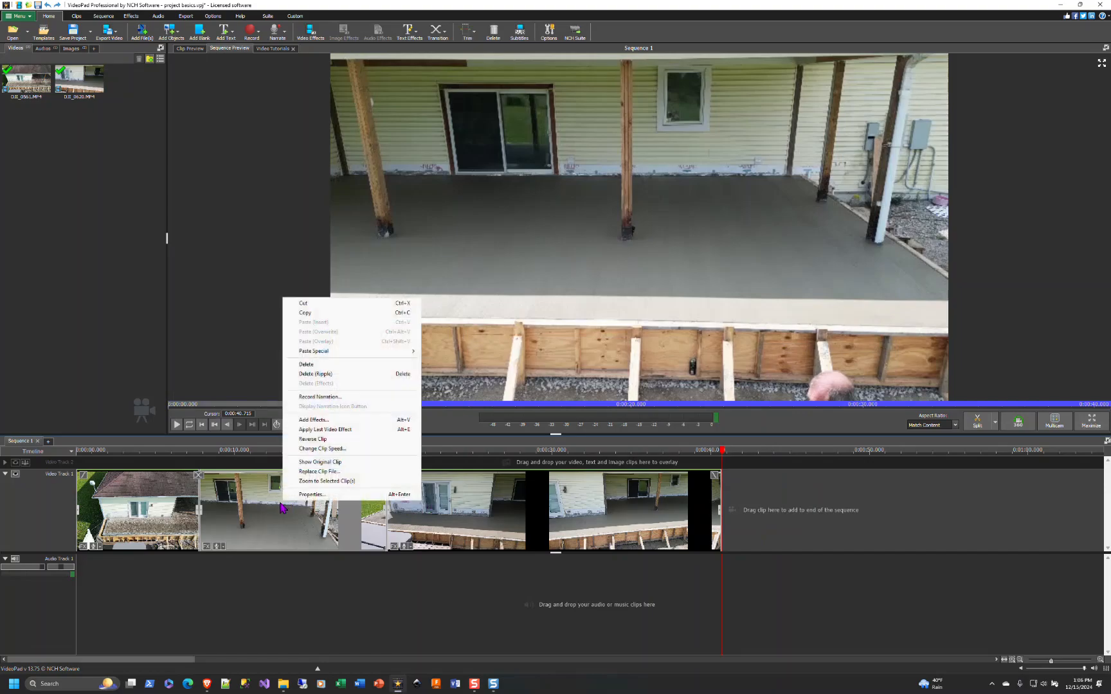
{"action": "left_click", "coordinate": [318, 374]}
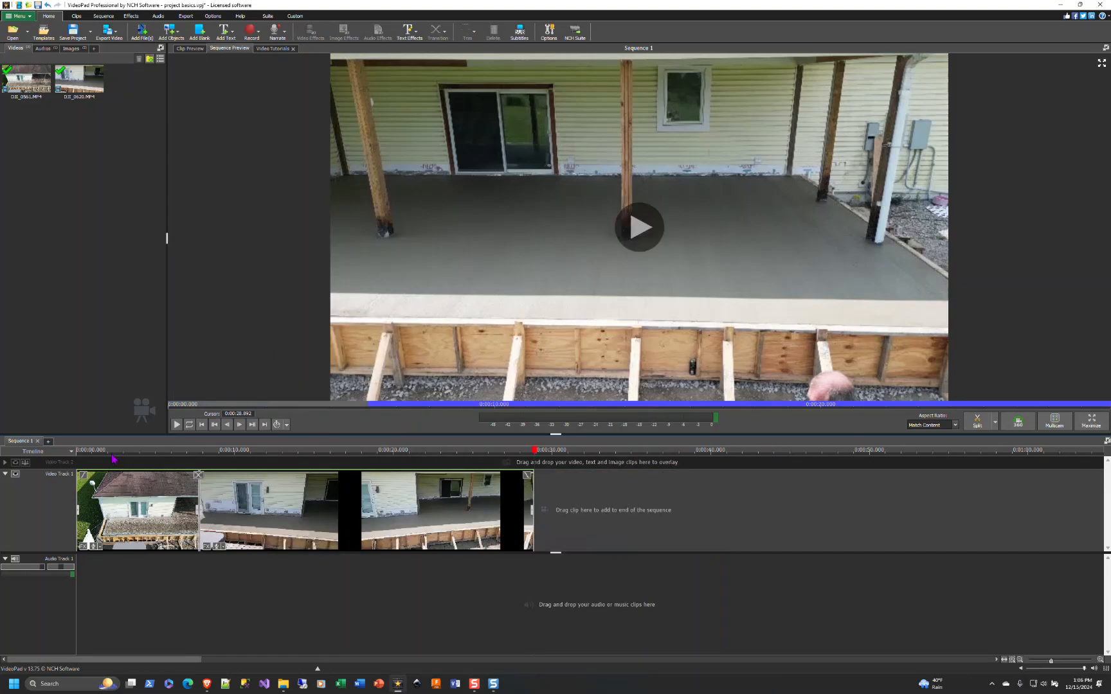
- Play the edited sequence from the start and pause it
{"action": "left_click", "coordinate": [176, 424]}
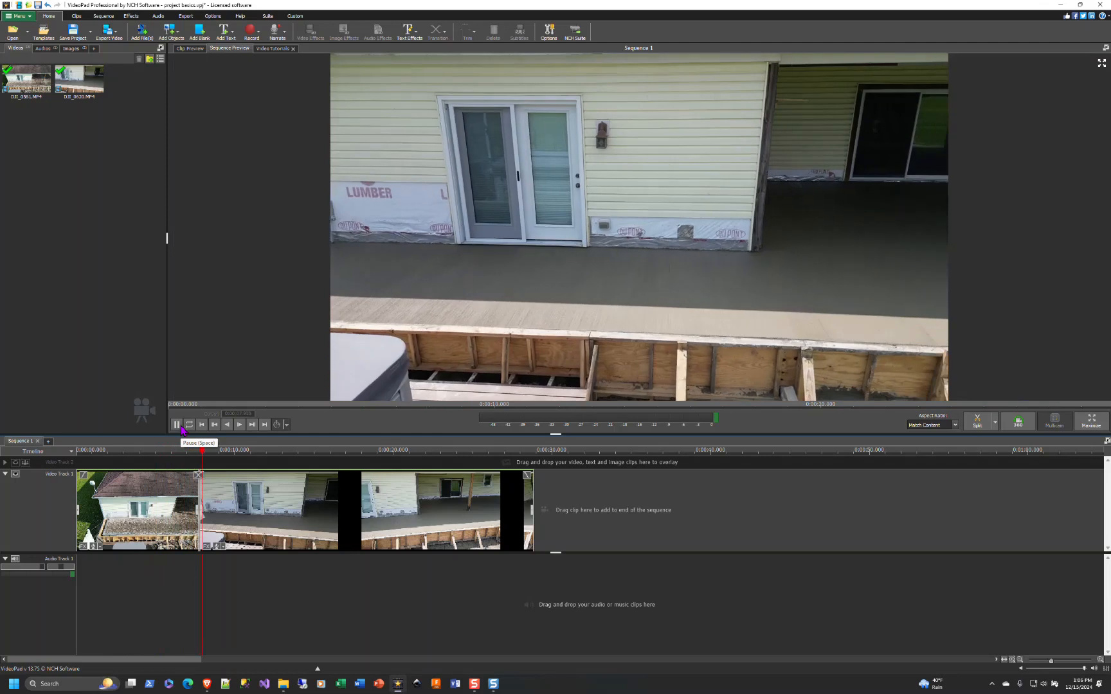
{"action": "left_click", "coordinate": [191, 461]}
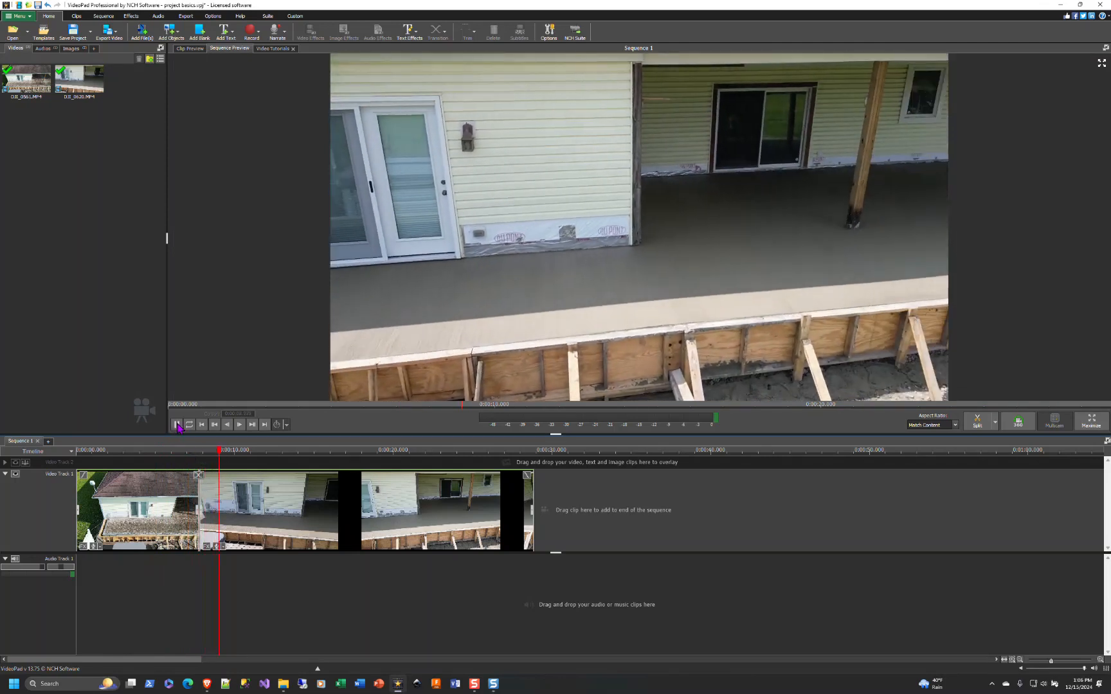
{"action": "key", "text": "space"}
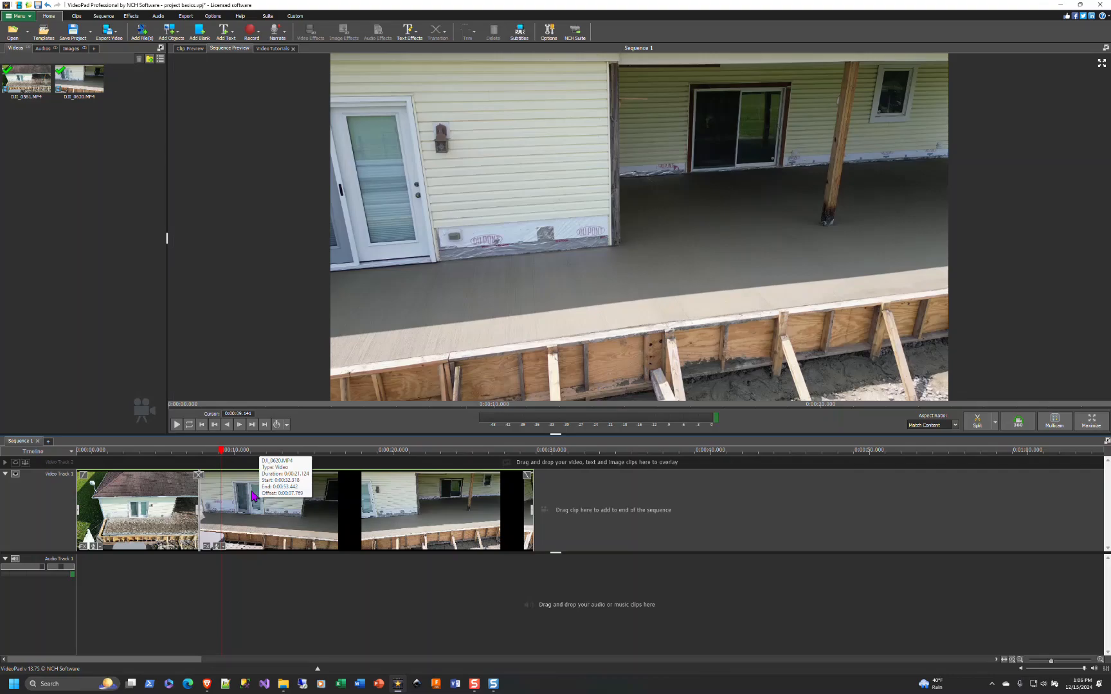
- Browse the transition list for the join between the first two clips and apply the Diamond transition
{"action": "left_click", "coordinate": [201, 476]}
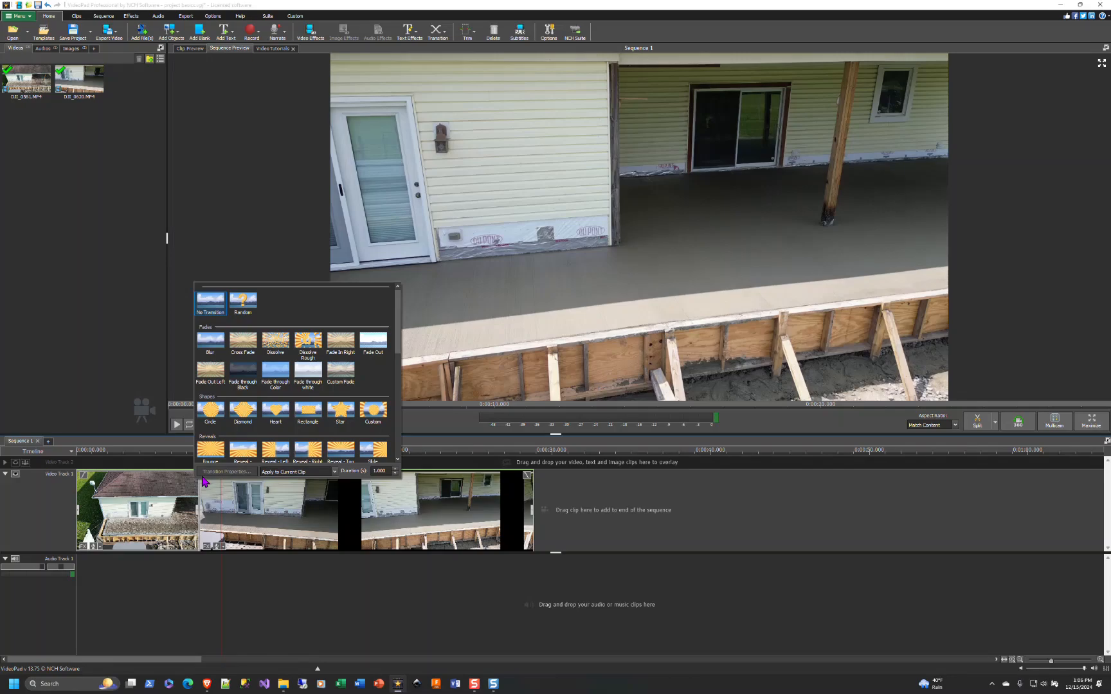
{"action": "left_click", "coordinate": [241, 498]}
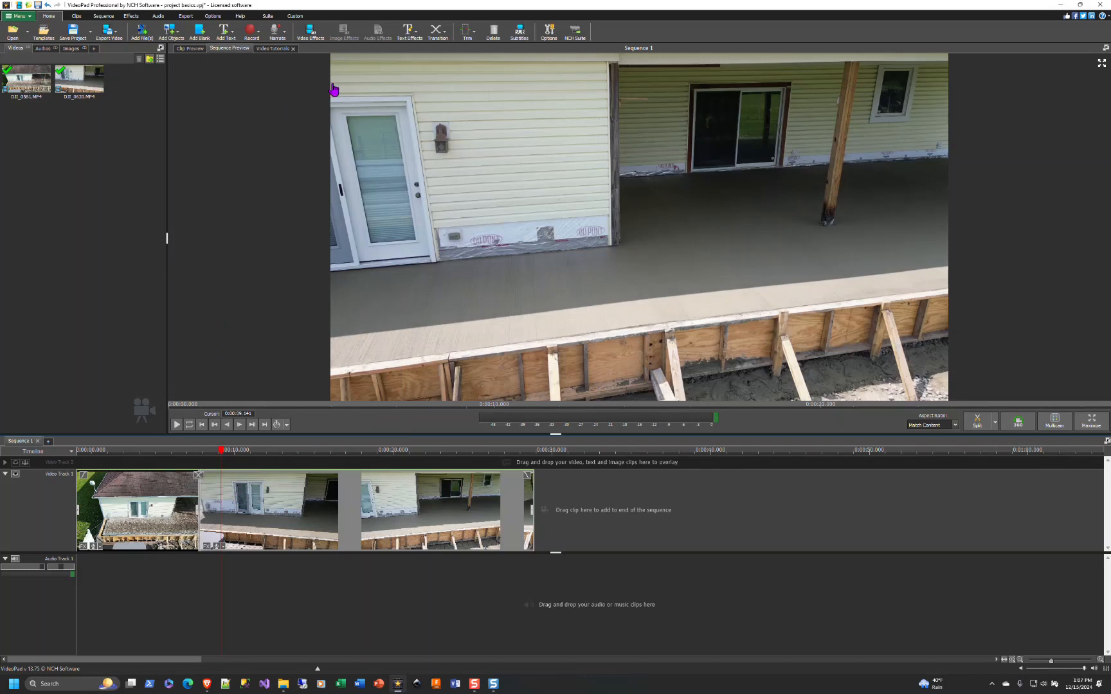
{"action": "left_click", "coordinate": [445, 33]}
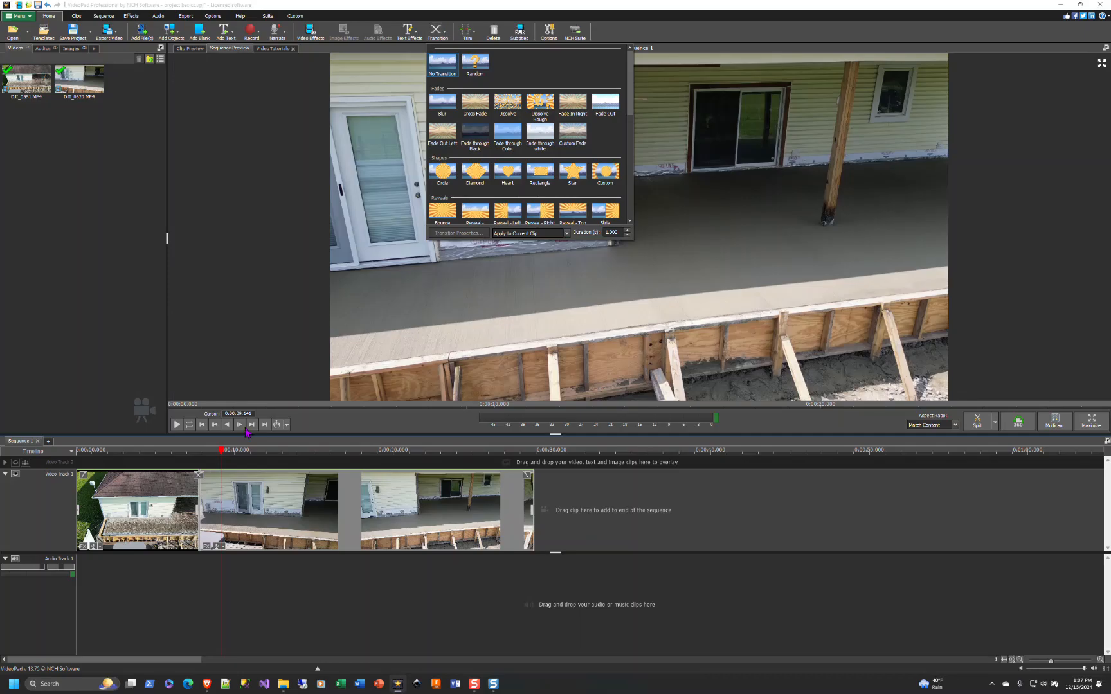
{"action": "left_click", "coordinate": [198, 478]}
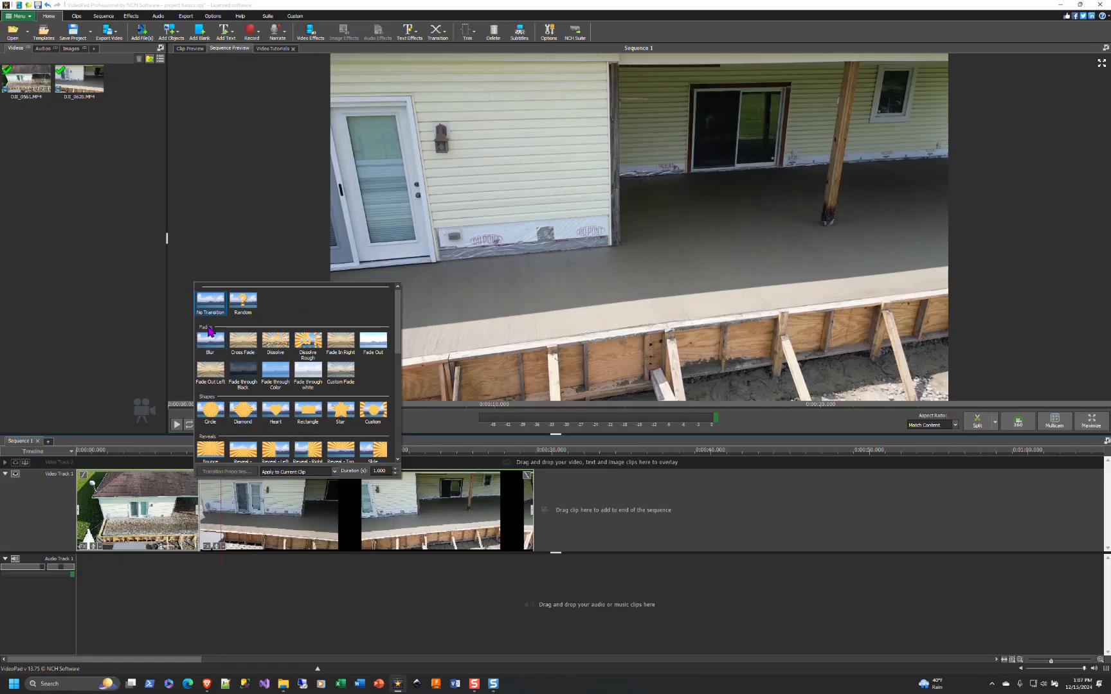
{"action": "scroll", "coordinate": [236, 360], "scroll_direction": "down", "scroll_amount": 1}
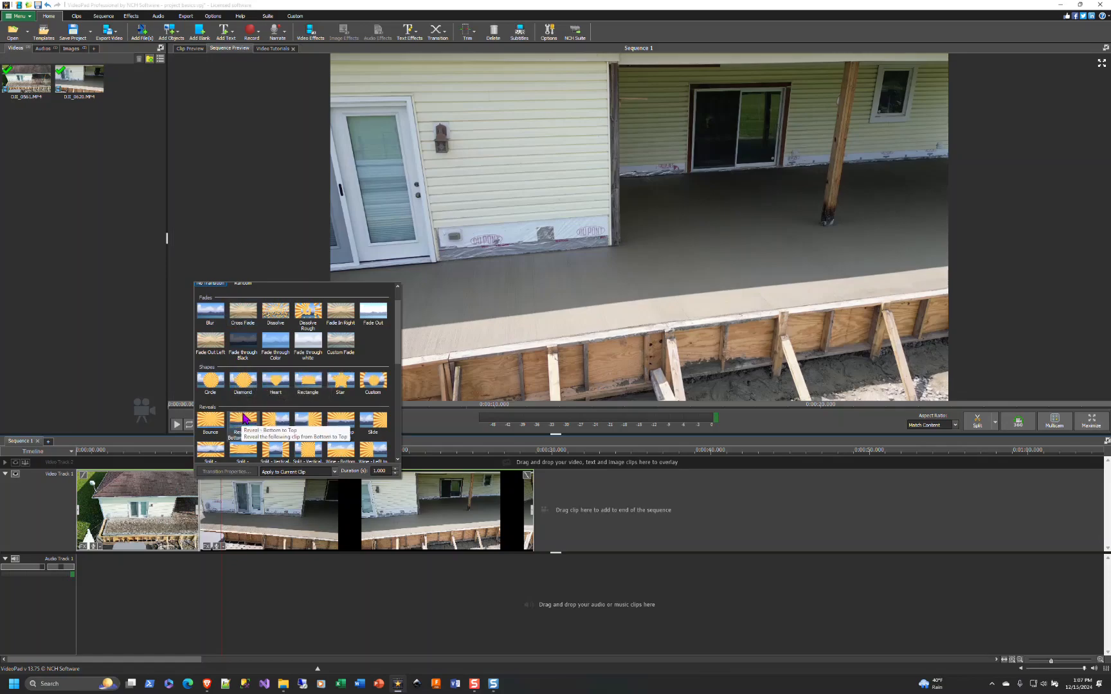
{"action": "scroll", "coordinate": [244, 418], "scroll_direction": "down", "scroll_amount": 2}
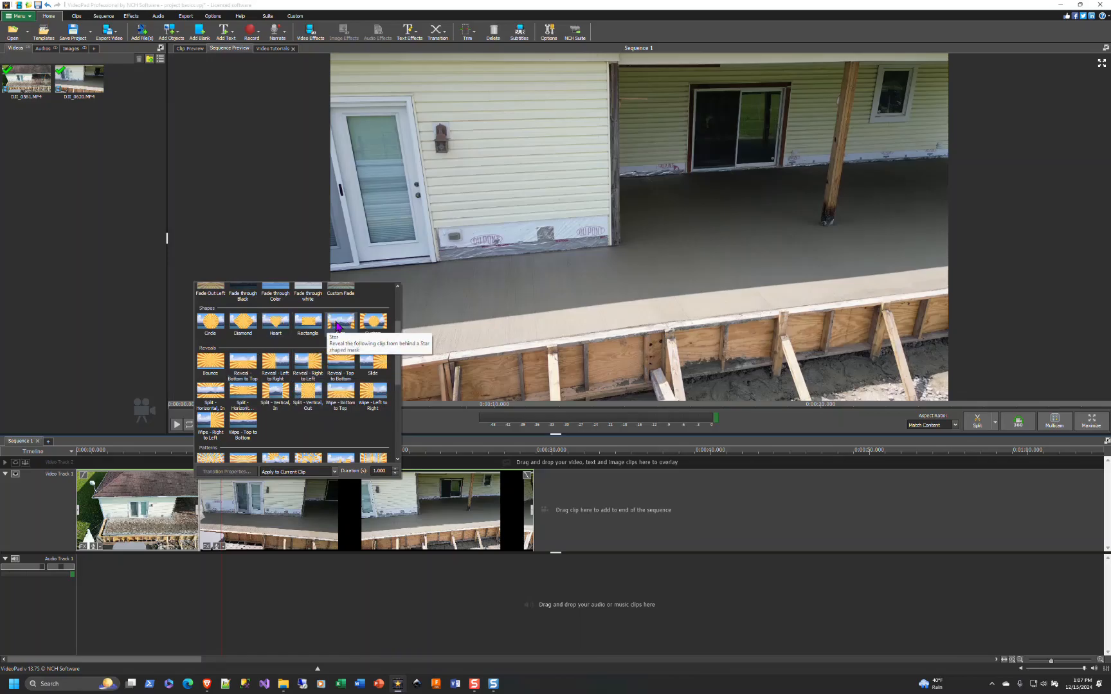
{"action": "scroll", "coordinate": [341, 362], "scroll_direction": "down", "scroll_amount": 3}
{"action": "scroll", "coordinate": [331, 396], "scroll_direction": "down", "scroll_amount": 4}
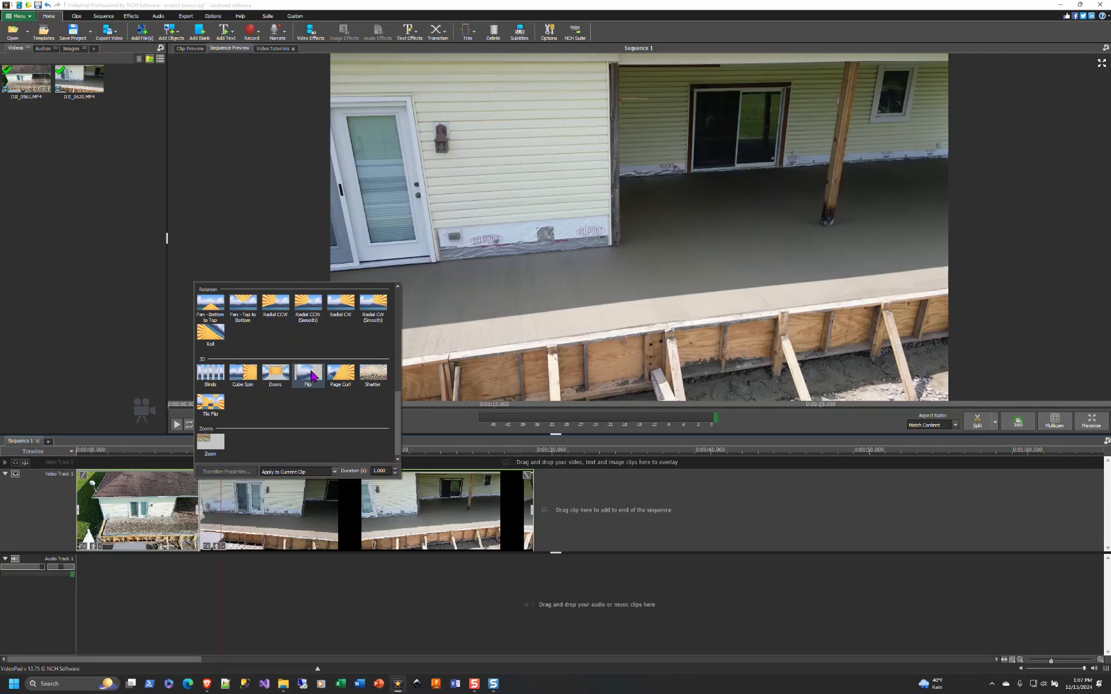
{"action": "left_click", "coordinate": [311, 373]}
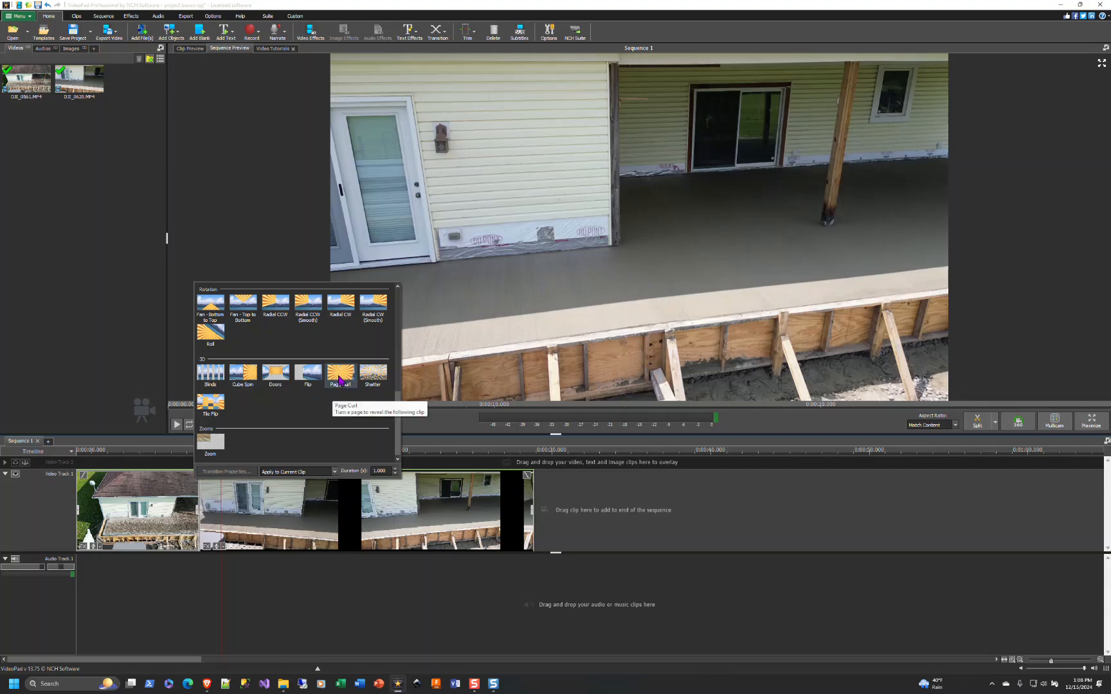
{"action": "scroll", "coordinate": [244, 422], "scroll_direction": "up", "scroll_amount": 5}
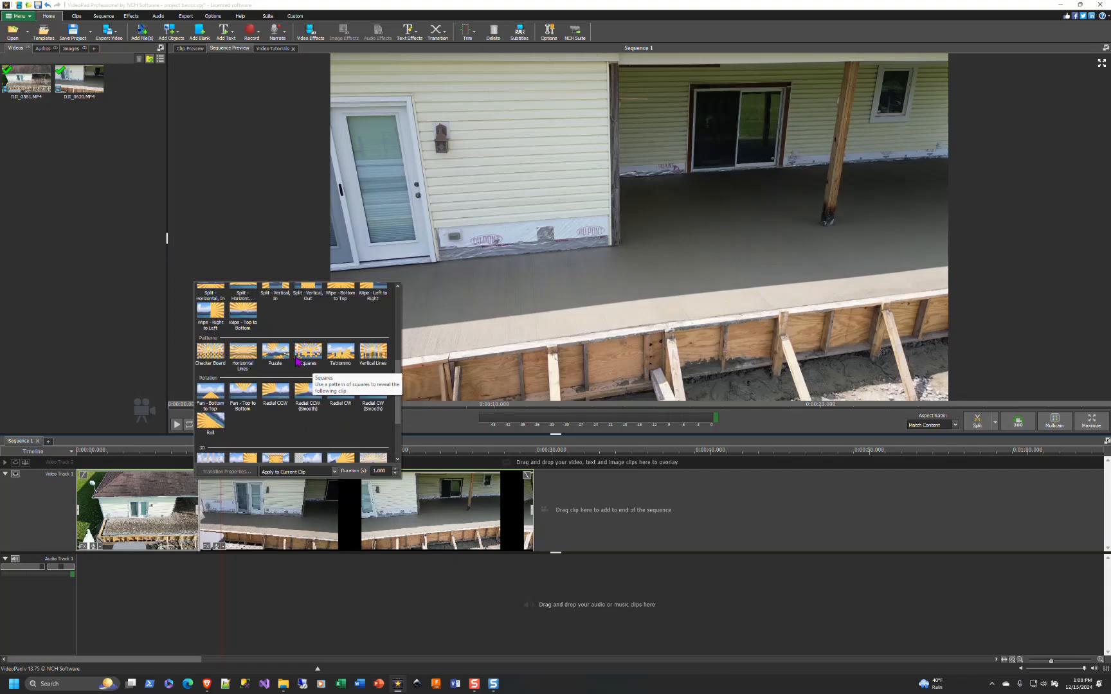
{"action": "scroll", "coordinate": [267, 331], "scroll_direction": "up", "scroll_amount": 2}
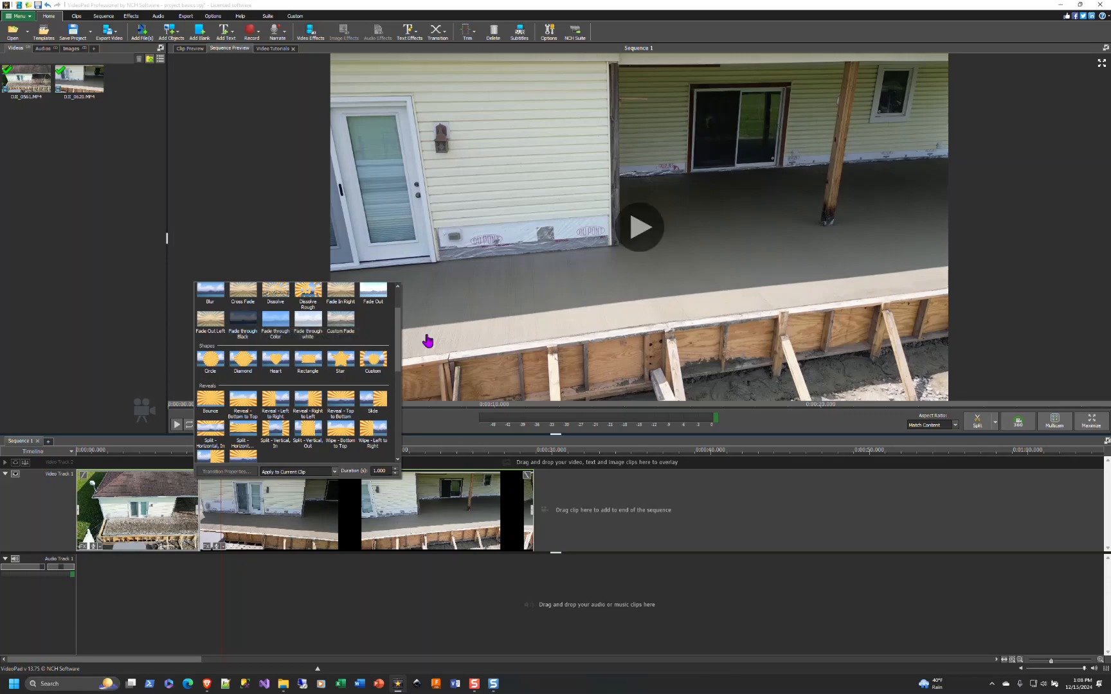
{"action": "left_click", "coordinate": [238, 351]}
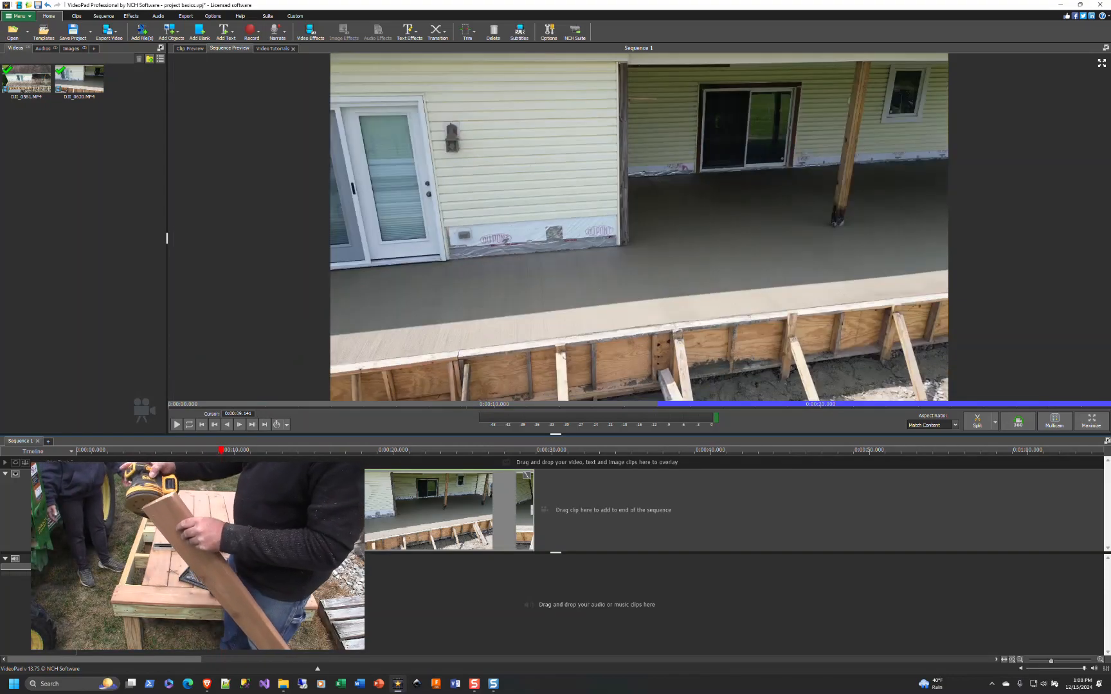
- Select a region of the timeline across the second clip and delete it
{"action": "left_click", "coordinate": [286, 452]}
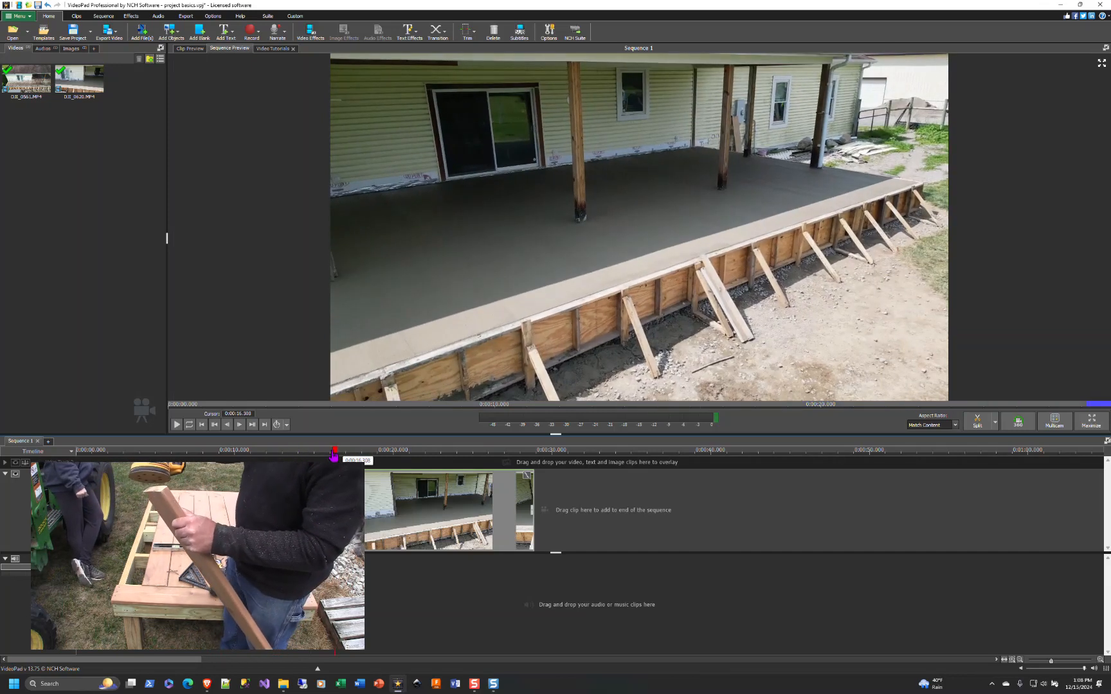
{"action": "left_click_drag", "start_coordinate": [286, 452], "coordinate": [358, 452]}
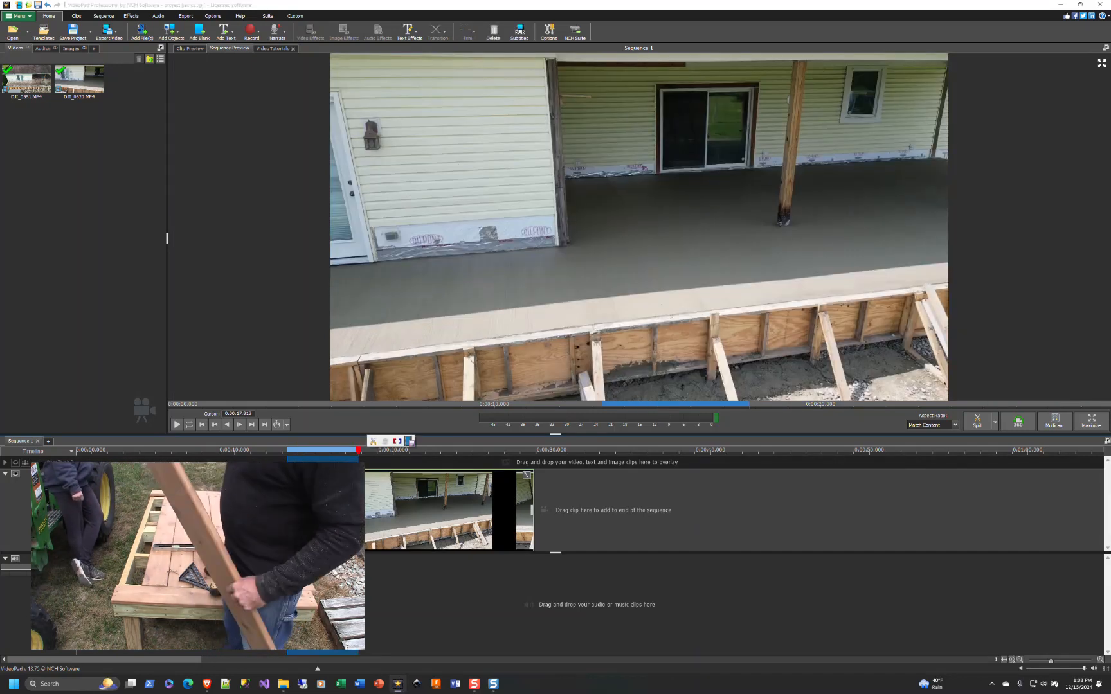
{"action": "left_click", "coordinate": [410, 441]}
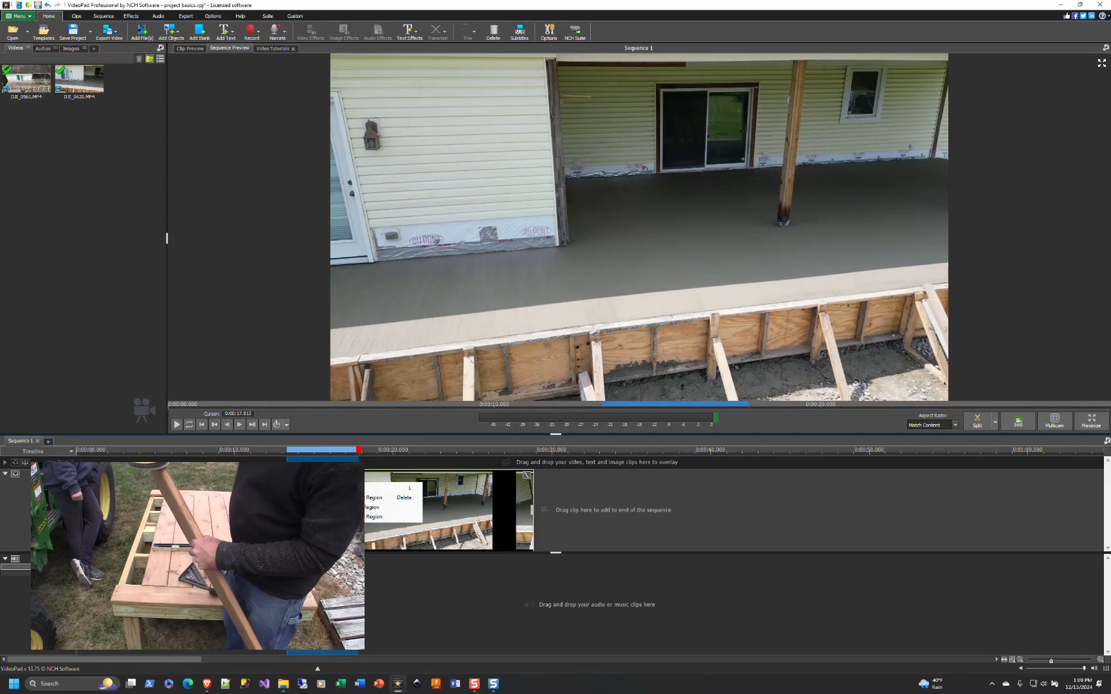
{"action": "left_click", "coordinate": [404, 498]}
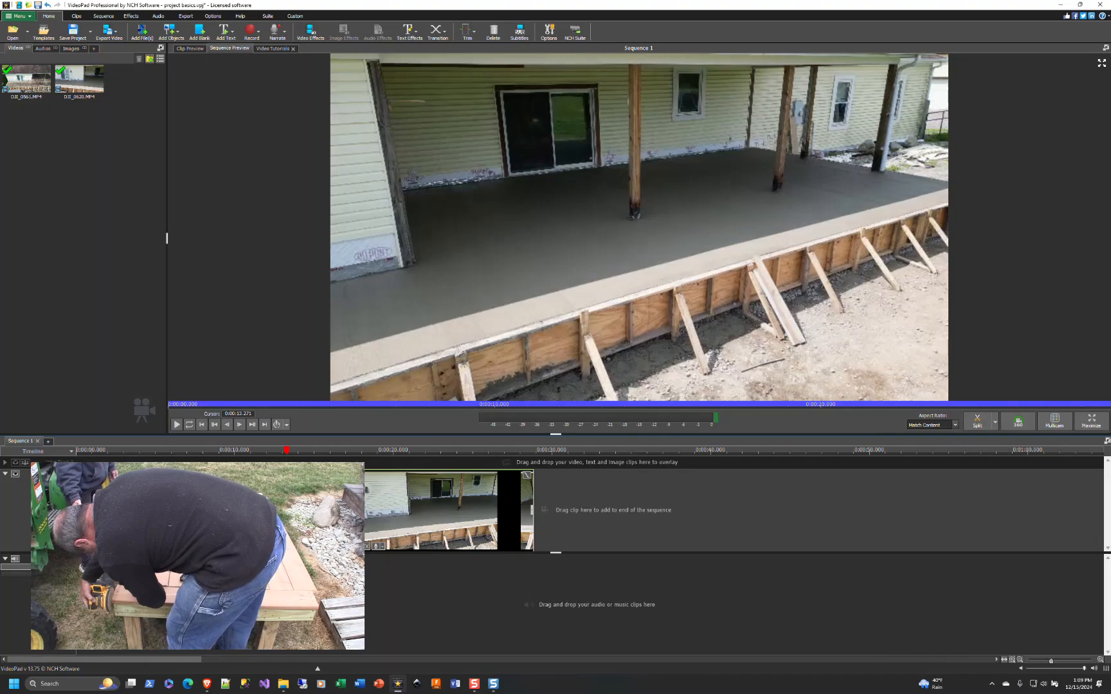
- Move the playhead back near the edit and play the sequence, then pause it
{"action": "mouse_move", "coordinate": [287, 452]}
{"action": "left_mouse_down"}
{"action": "mouse_move", "coordinate": [262, 453]}
{"action": "mouse_move", "coordinate": [434, 454]}
{"action": "mouse_move", "coordinate": [277, 456]}
{"action": "left_mouse_up"}
{"action": "left_click", "coordinate": [176, 424]}
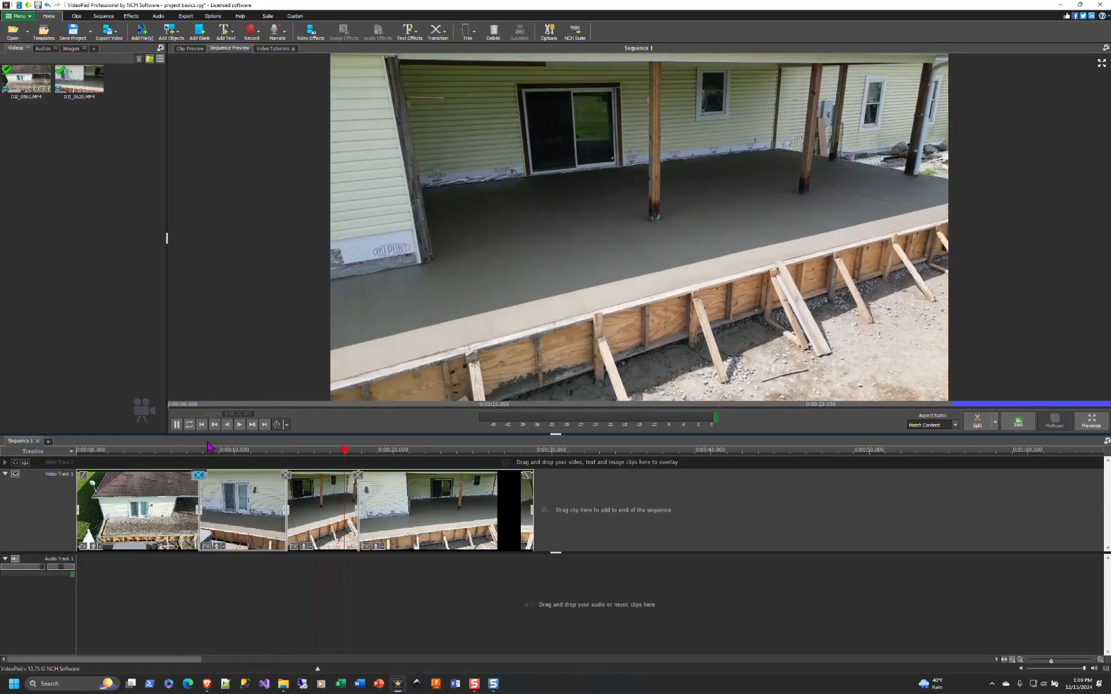
{"action": "left_click", "coordinate": [177, 425]}
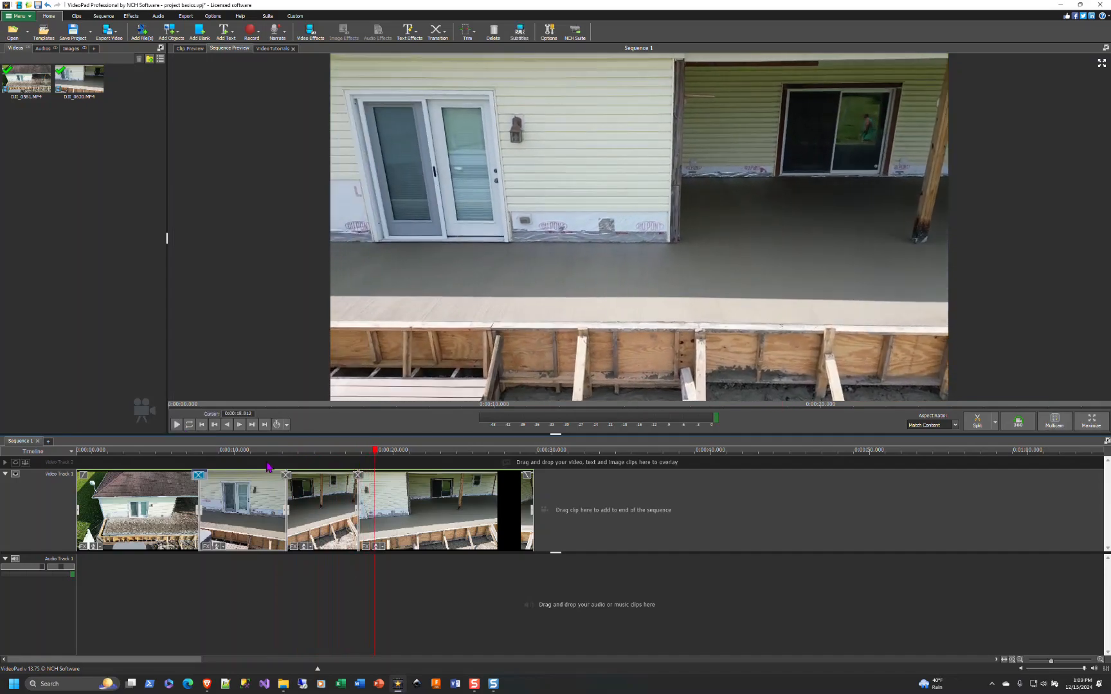
- Change the playback speed of the third clip on the timeline
{"action": "right_click", "coordinate": [306, 495]}
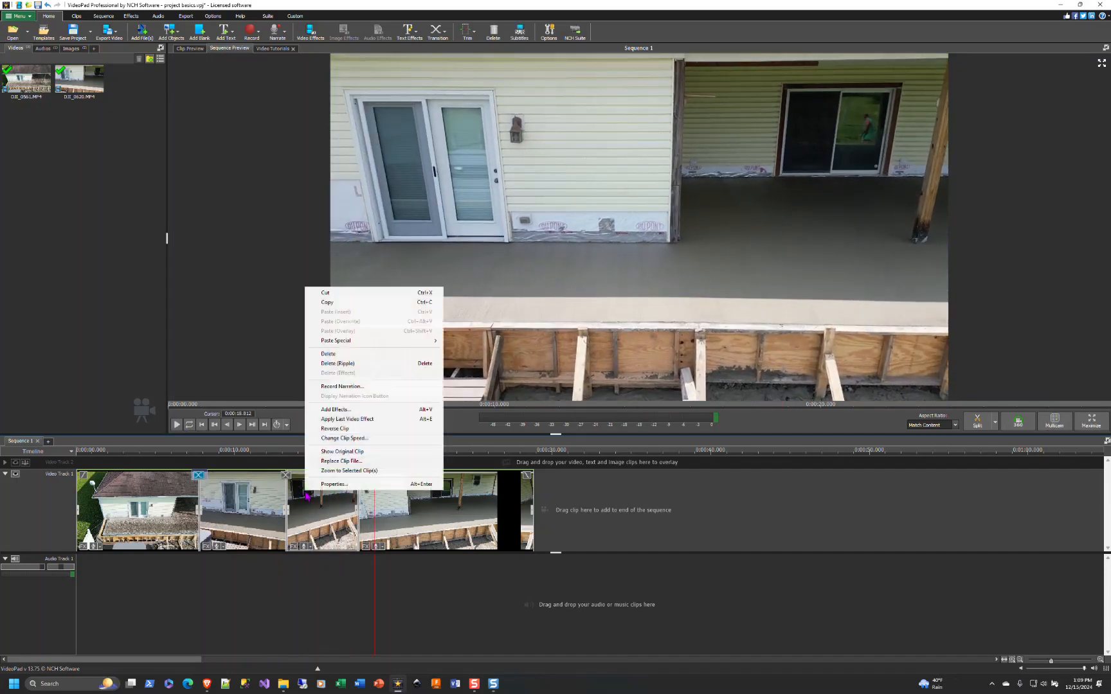
{"action": "left_click", "coordinate": [341, 438]}
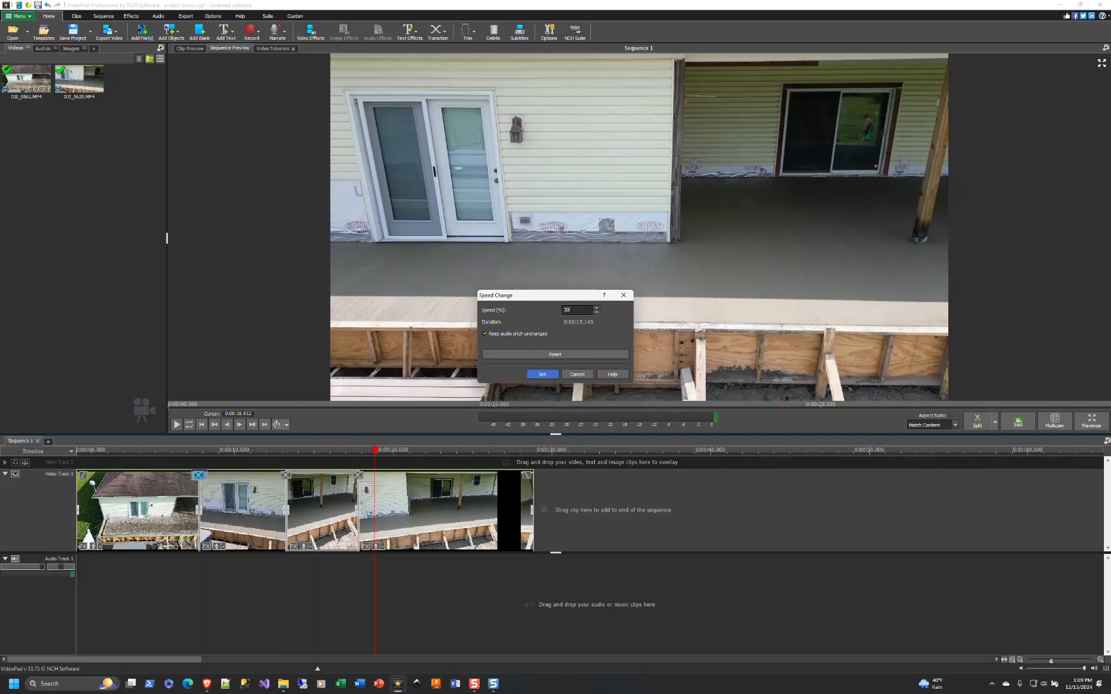
{"action": "left_click", "coordinate": [542, 374]}
- Play the sequence and scrub the playhead through the sped-up third clip
{"action": "left_click", "coordinate": [268, 451]}
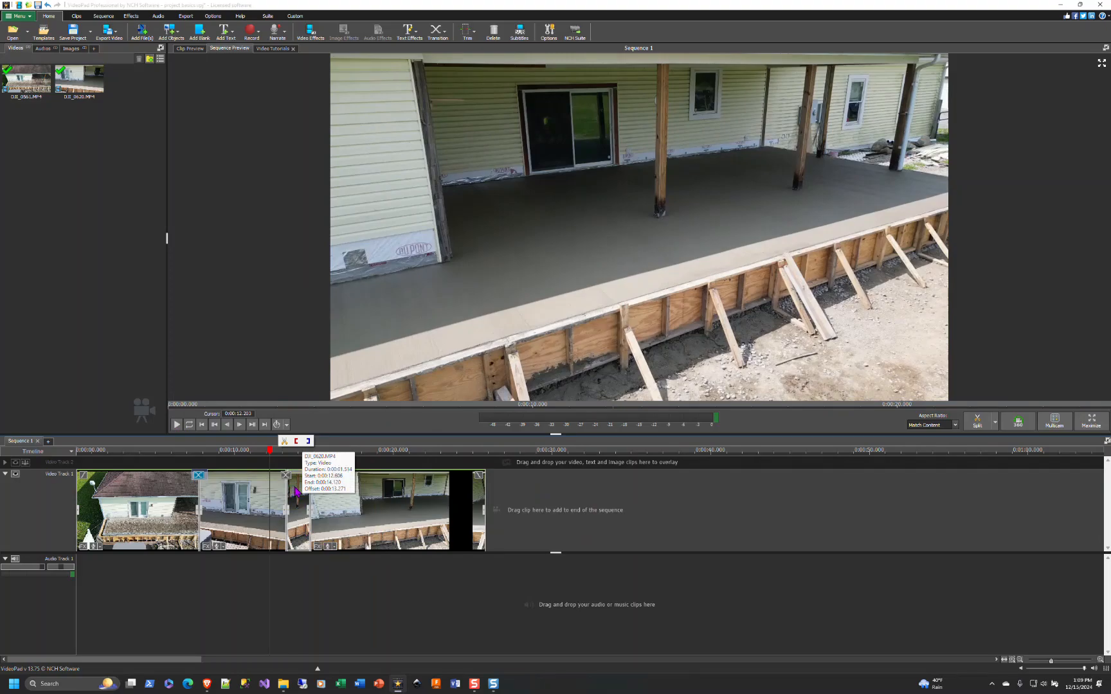
{"action": "left_click", "coordinate": [176, 425]}
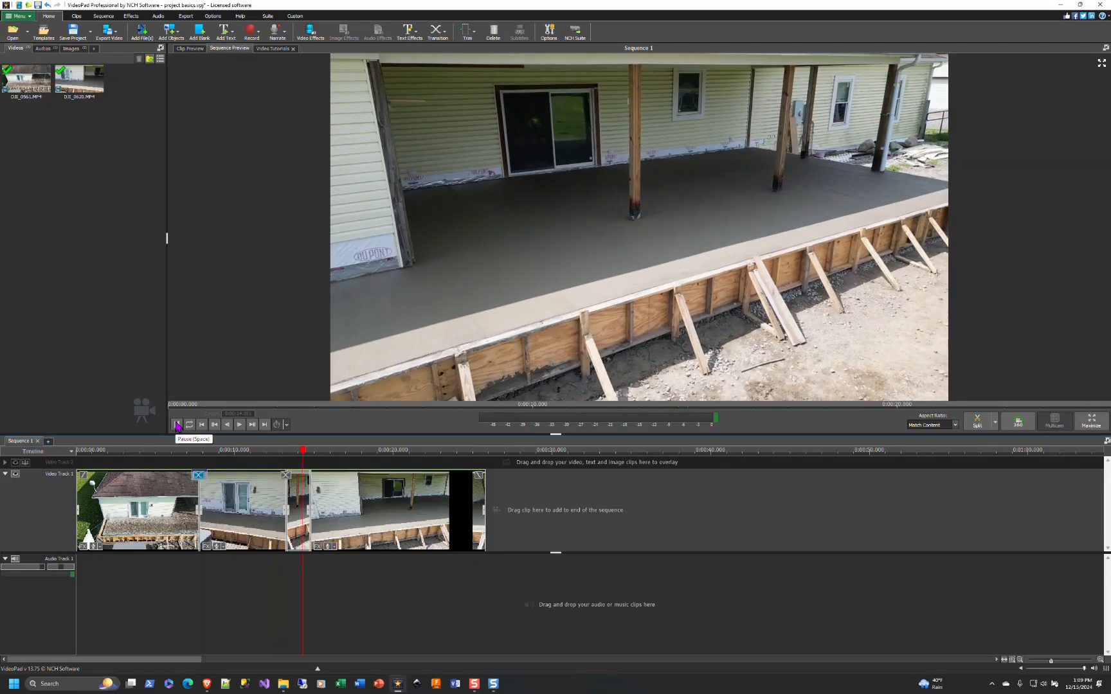
{"action": "left_click", "coordinate": [283, 460]}
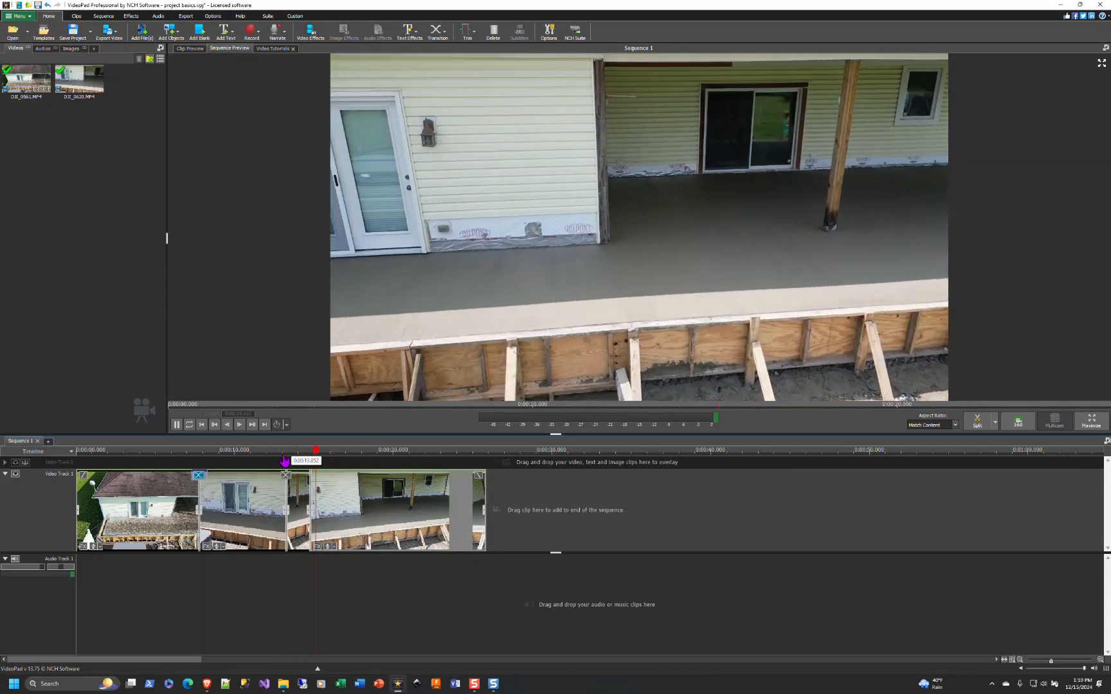
{"action": "left_click", "coordinate": [274, 458]}
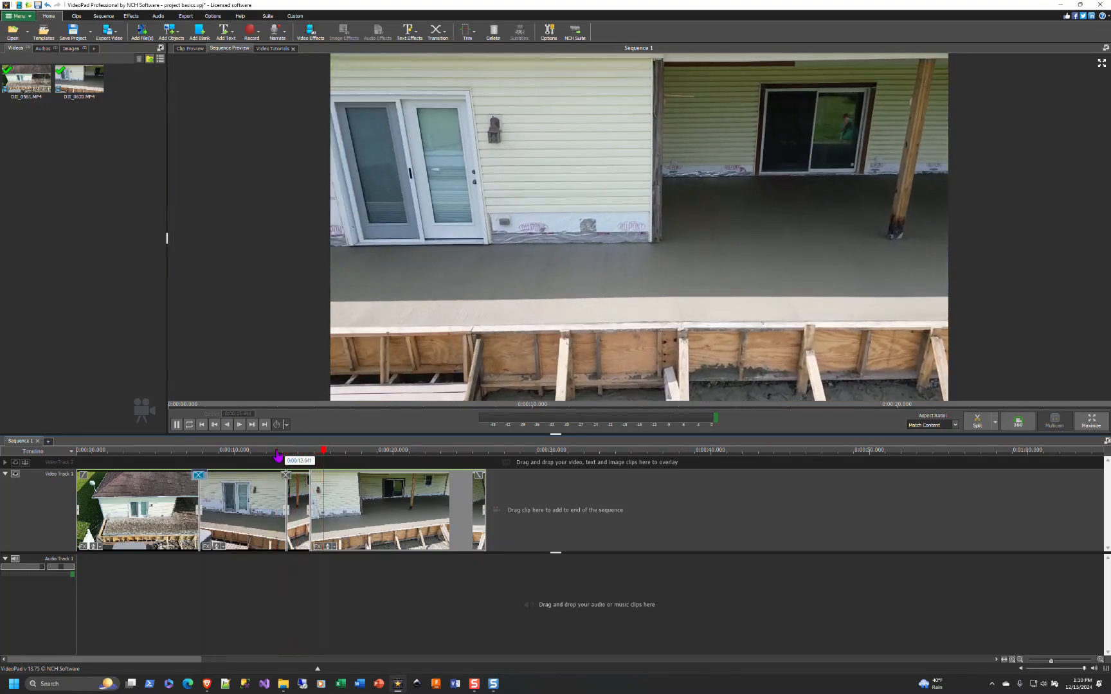
- Adjust the third clip's speed again and play the result
{"action": "right_click", "coordinate": [286, 499]}
{"action": "left_click", "coordinate": [315, 447]}
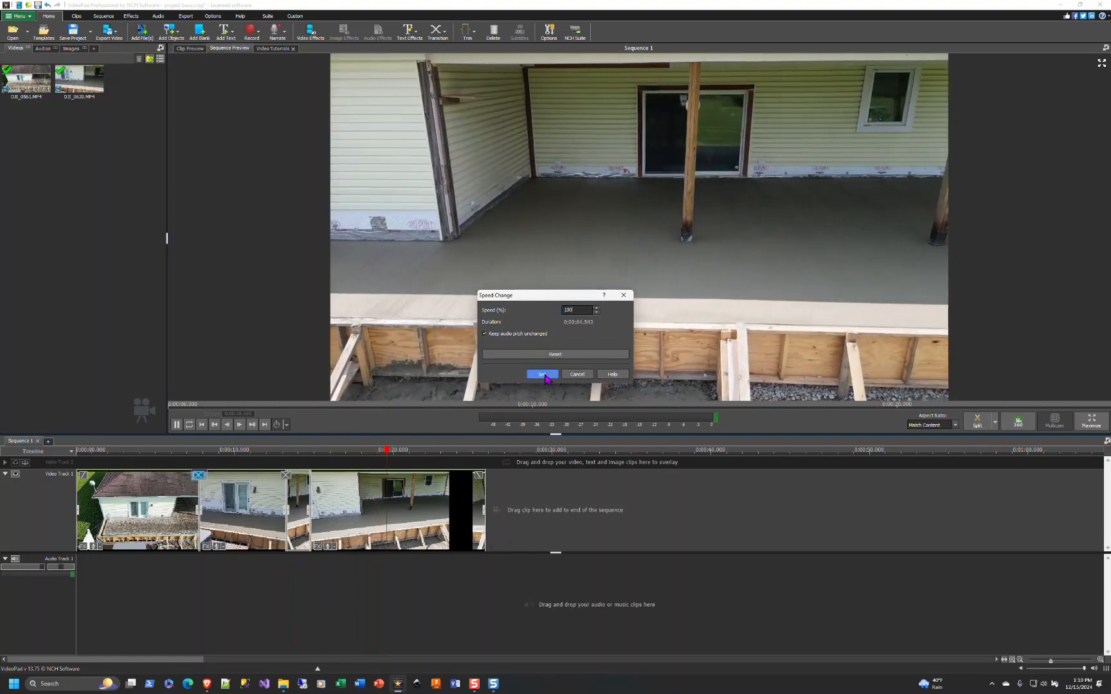
{"action": "left_click", "coordinate": [542, 374]}
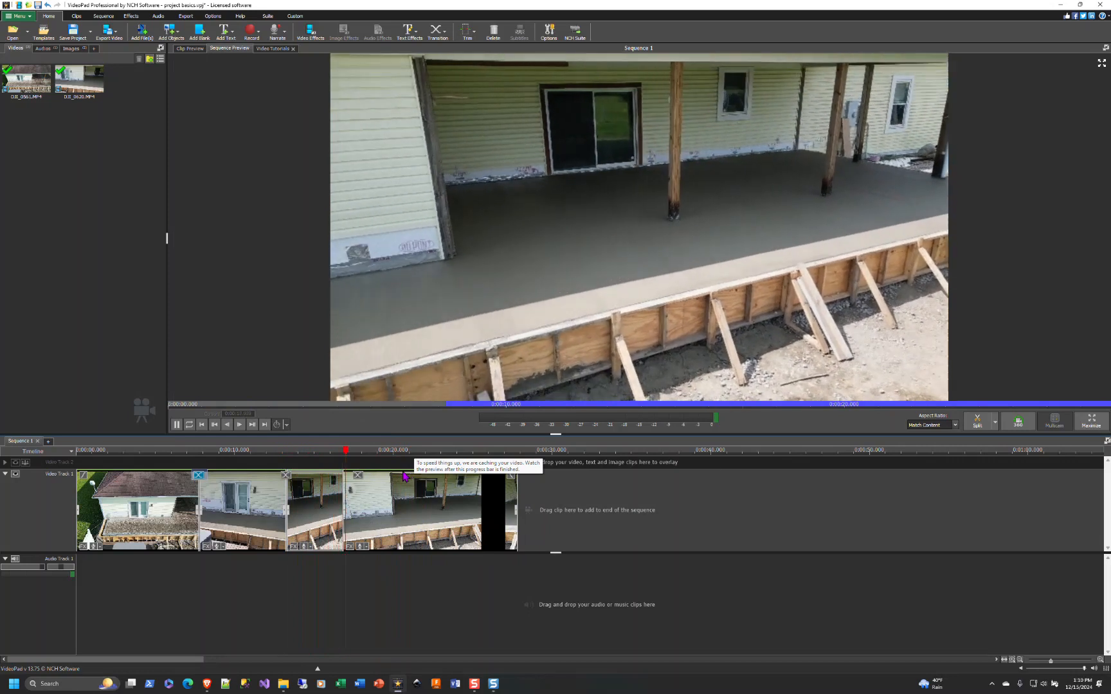
{"action": "key", "text": "space"}
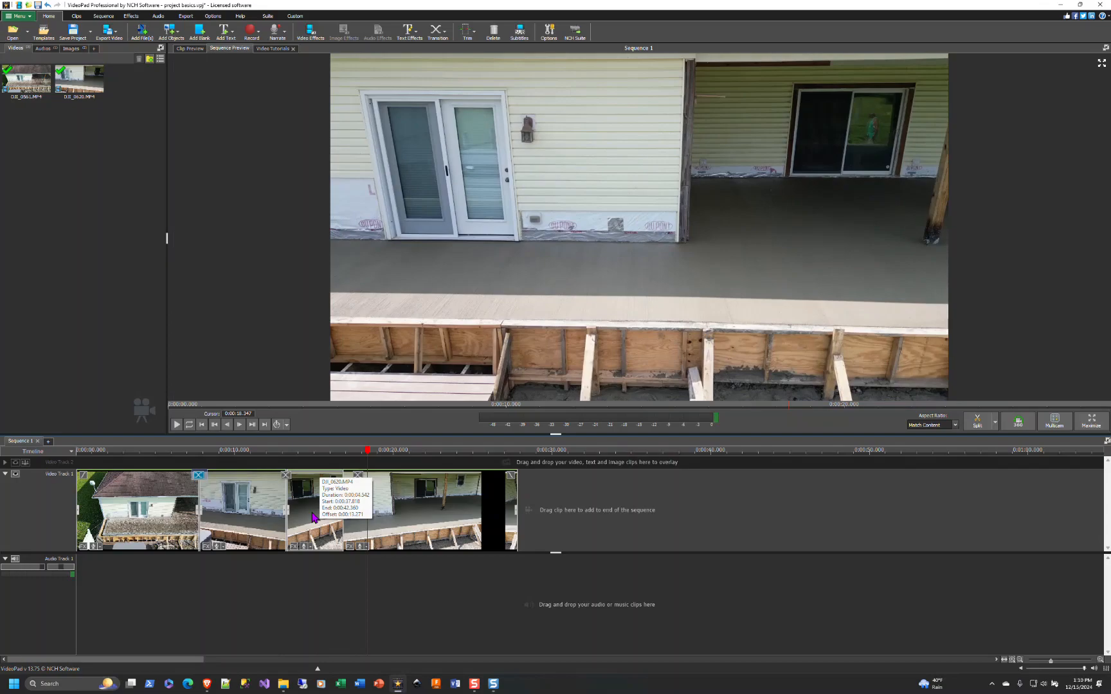
- Add a Simple Text overlay at the playhead position
{"action": "mouse_move", "coordinate": [389, 398]}
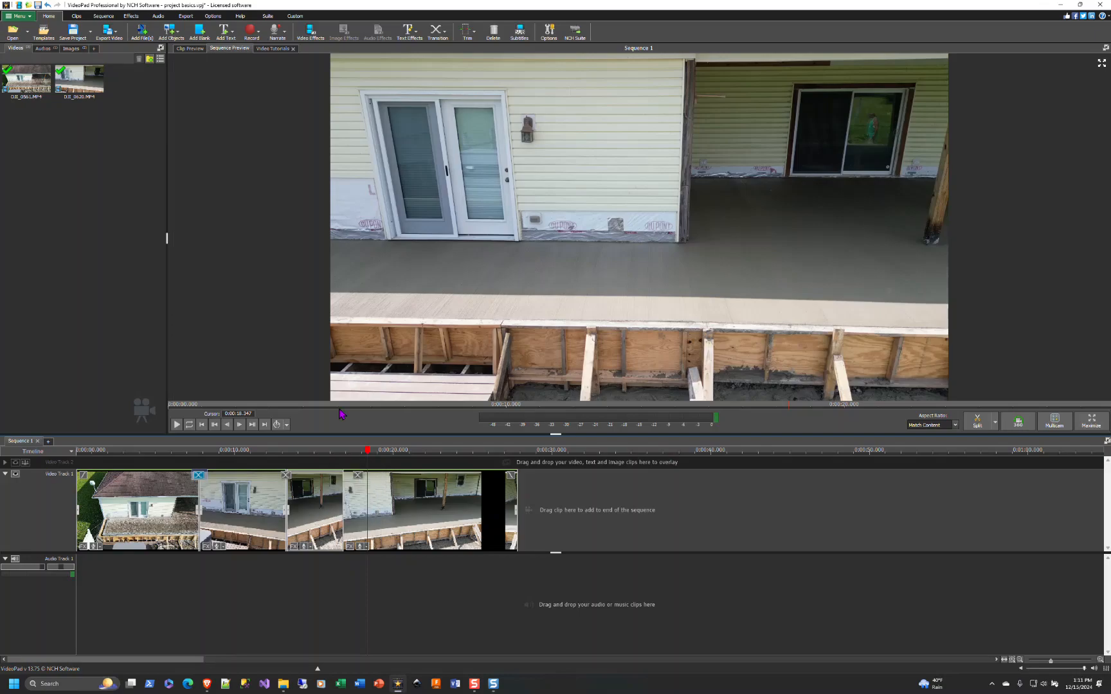
{"action": "left_click", "coordinate": [232, 31]}
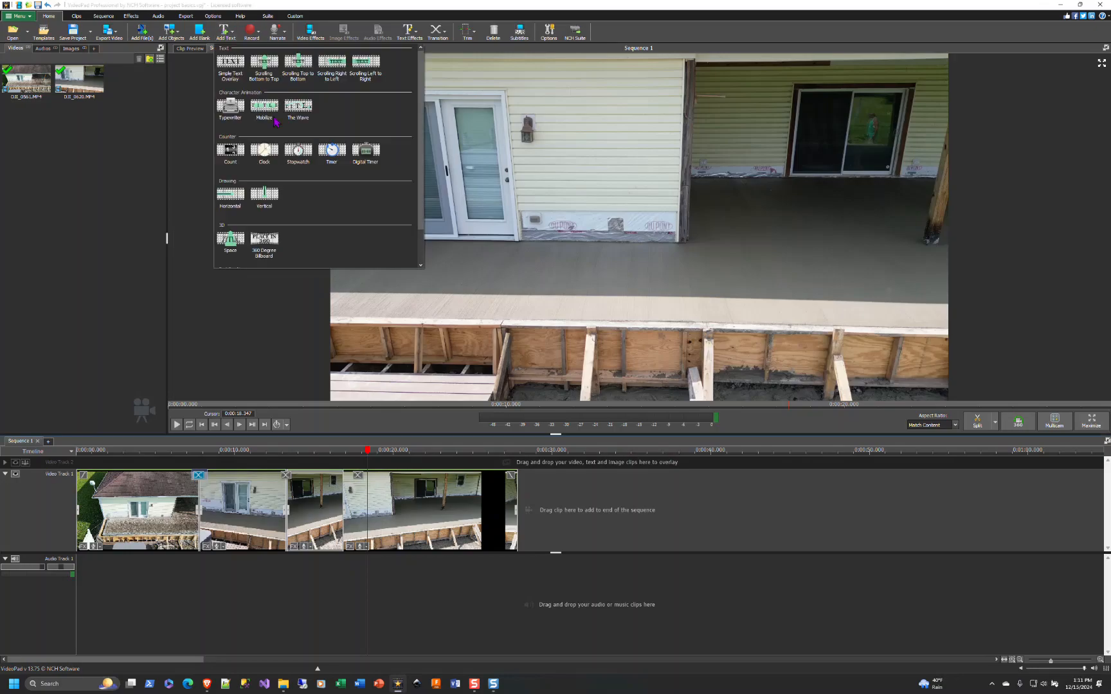
{"action": "left_click", "coordinate": [228, 65]}
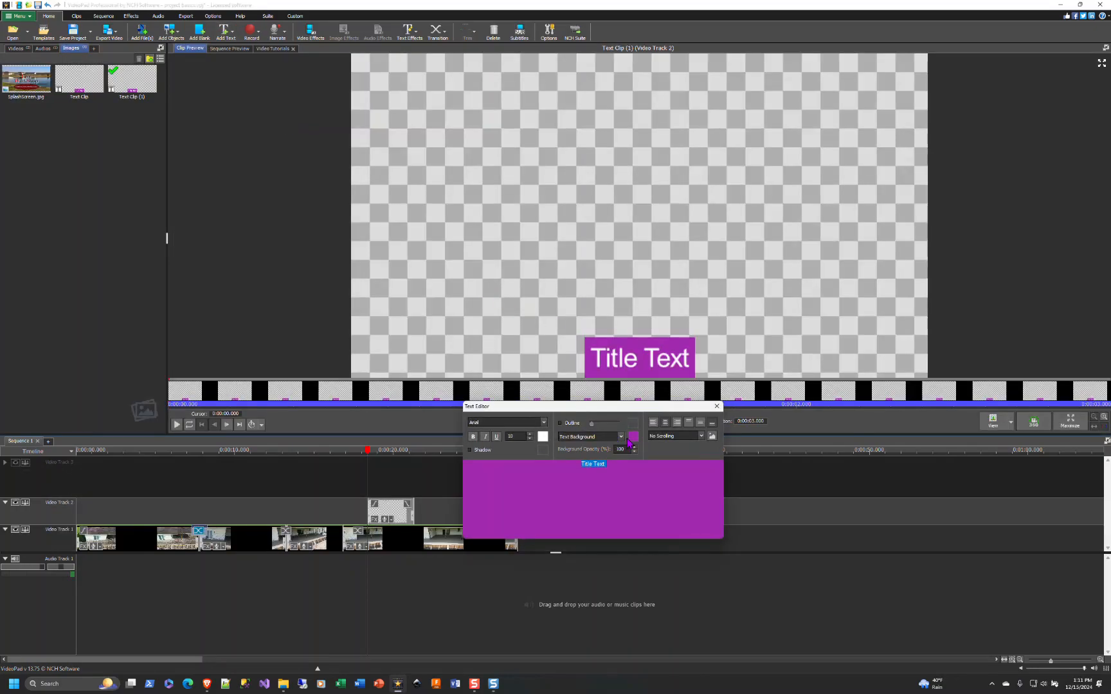
- Set the text background colour to a medium blue
{"action": "left_click", "coordinate": [634, 439]}
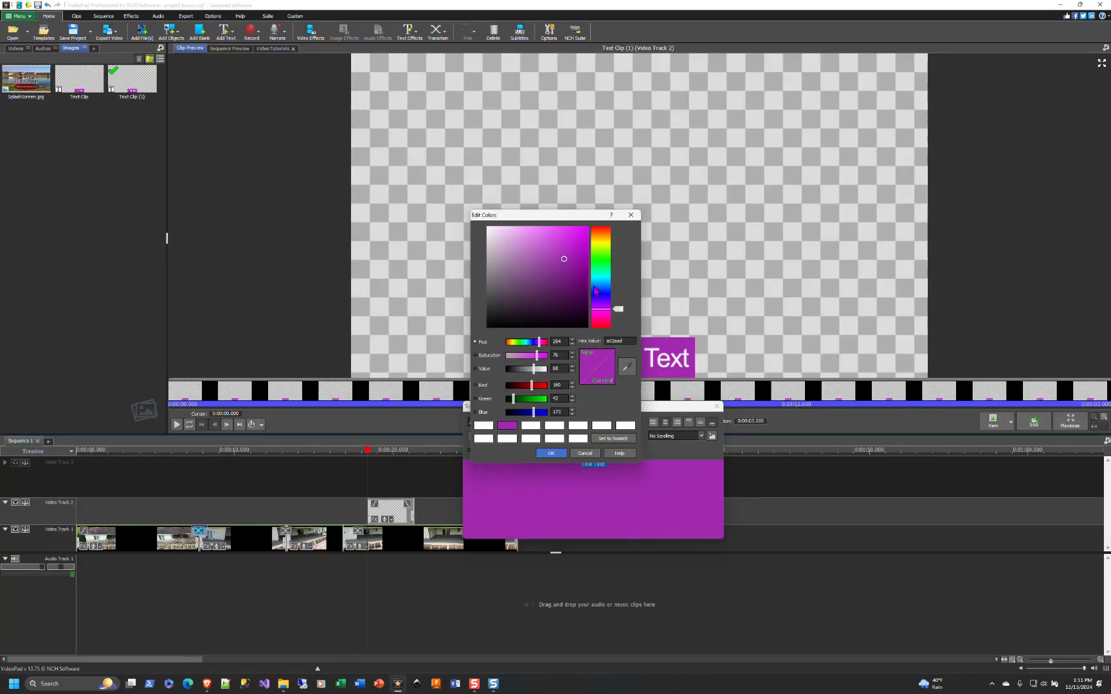
{"action": "left_click", "coordinate": [595, 287]}
{"action": "left_click_drag", "start_coordinate": [603, 289], "coordinate": [605, 303]}
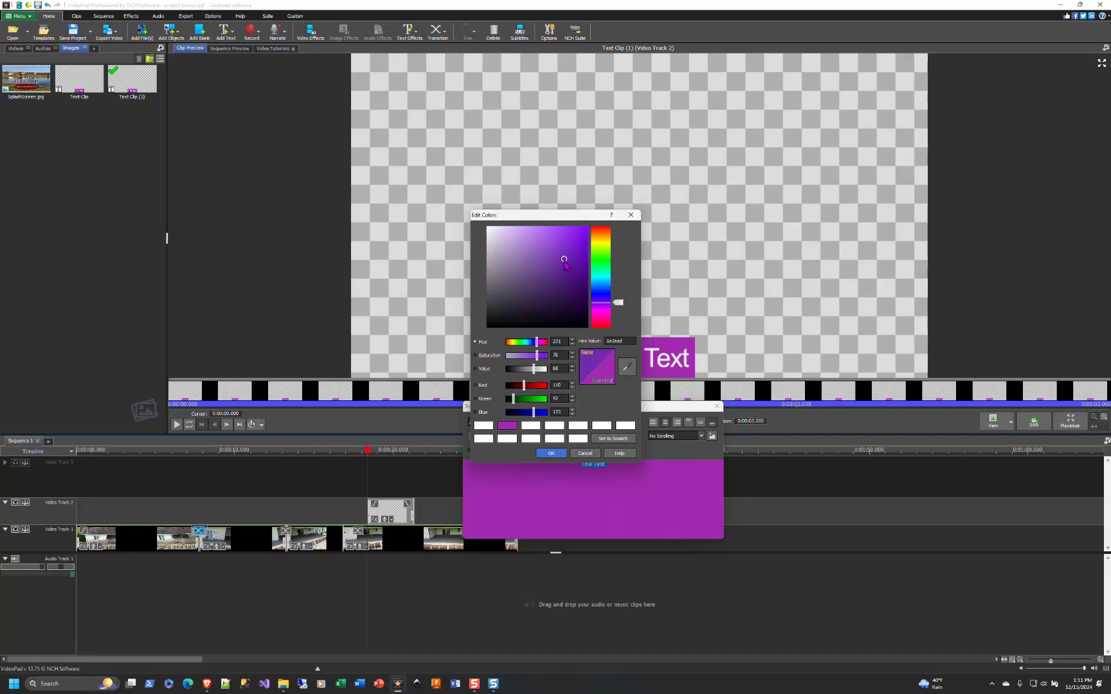
{"action": "left_click_drag", "start_coordinate": [563, 260], "coordinate": [486, 228]}
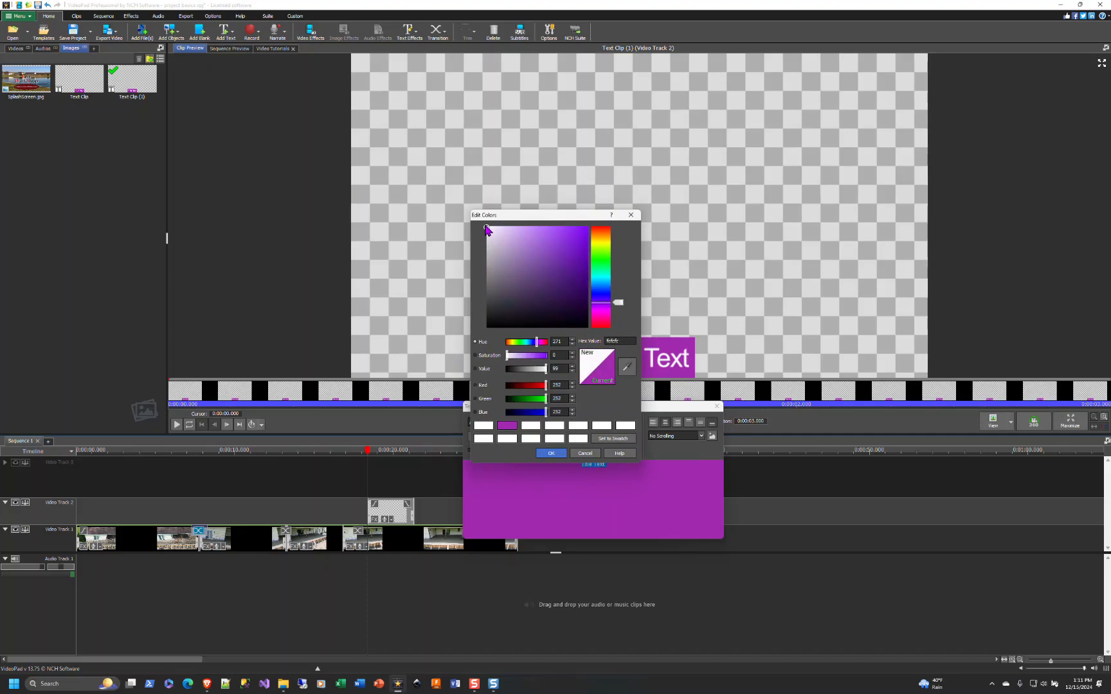
{"action": "left_click_drag", "start_coordinate": [599, 239], "coordinate": [604, 325]}
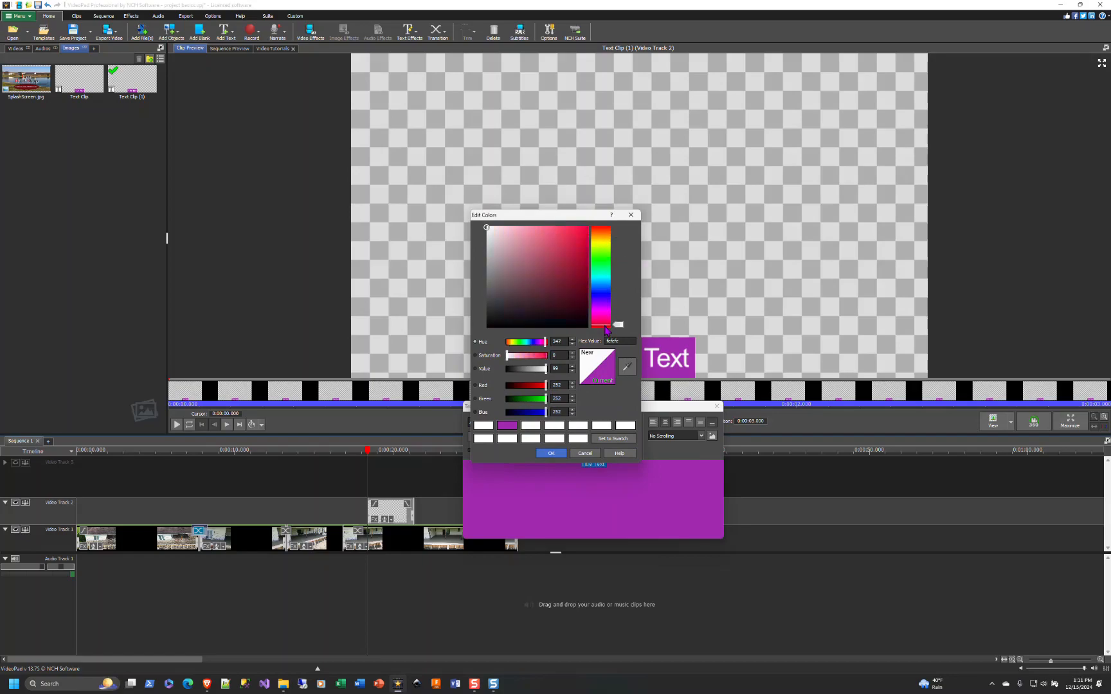
{"action": "left_click", "coordinate": [605, 295]}
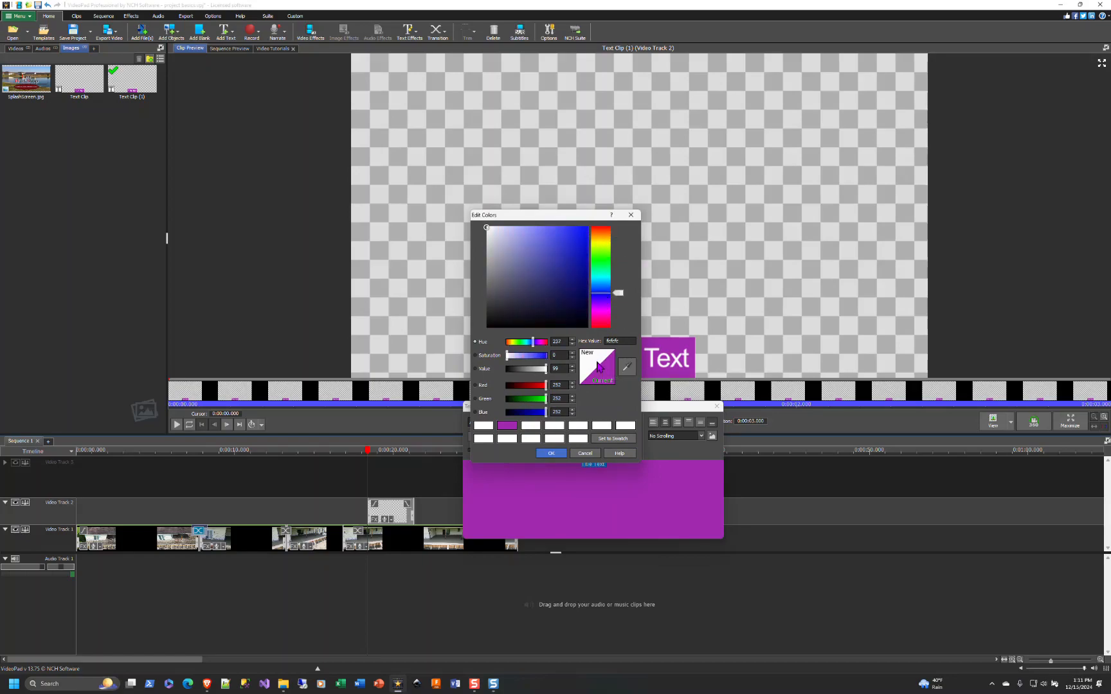
{"action": "left_click_drag", "start_coordinate": [487, 232], "coordinate": [551, 262]}
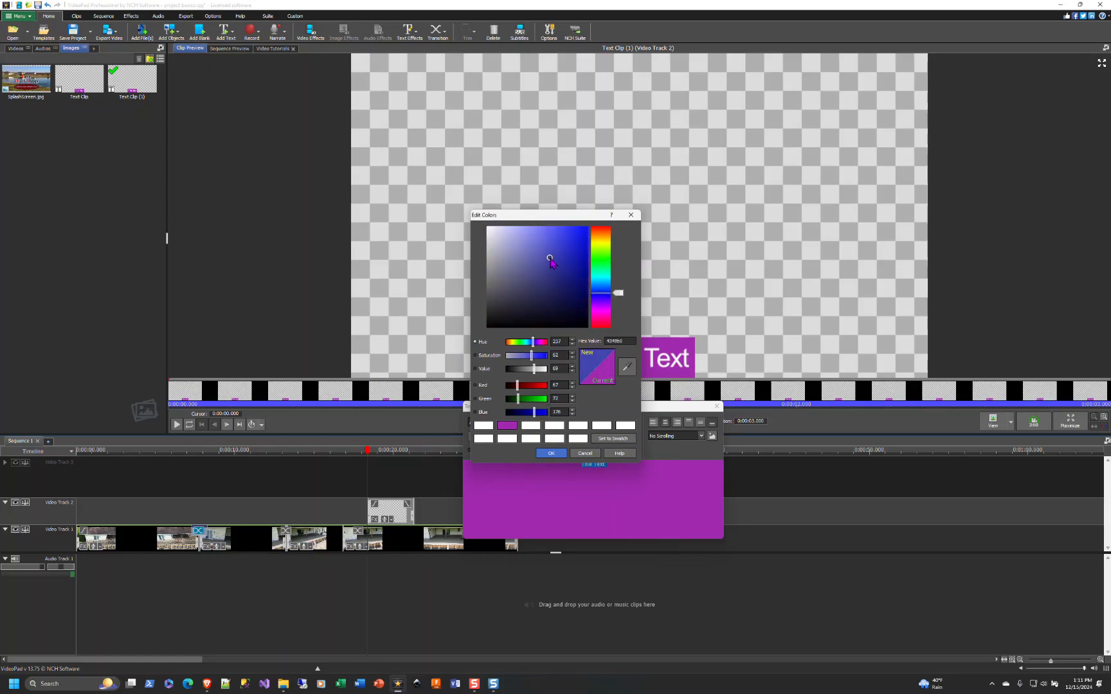
{"action": "left_click", "coordinate": [551, 453]}
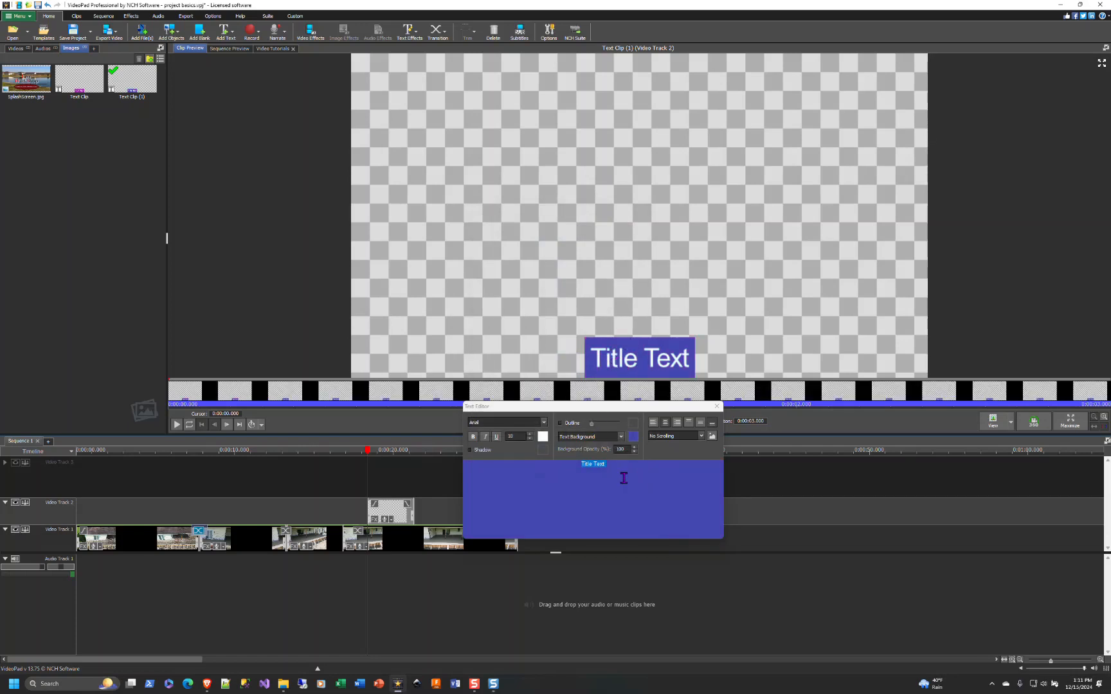
- Replace the title text with "Wonderful job" and close the text editor
{"action": "left_click", "coordinate": [606, 464]}
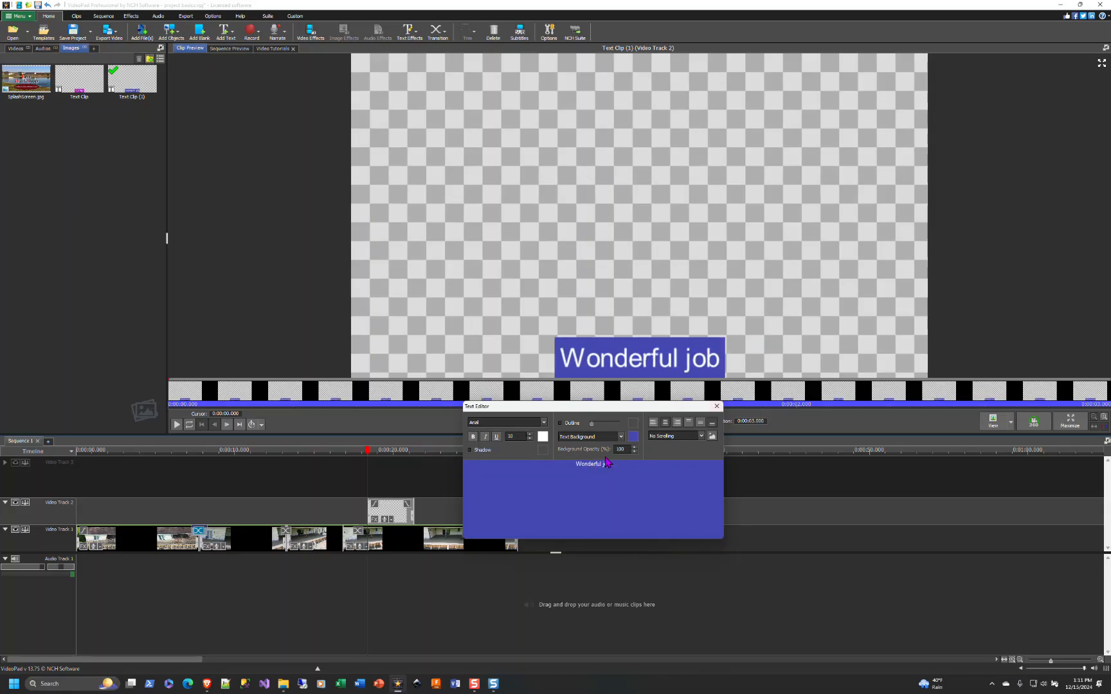
{"action": "left_click", "coordinate": [717, 407]}
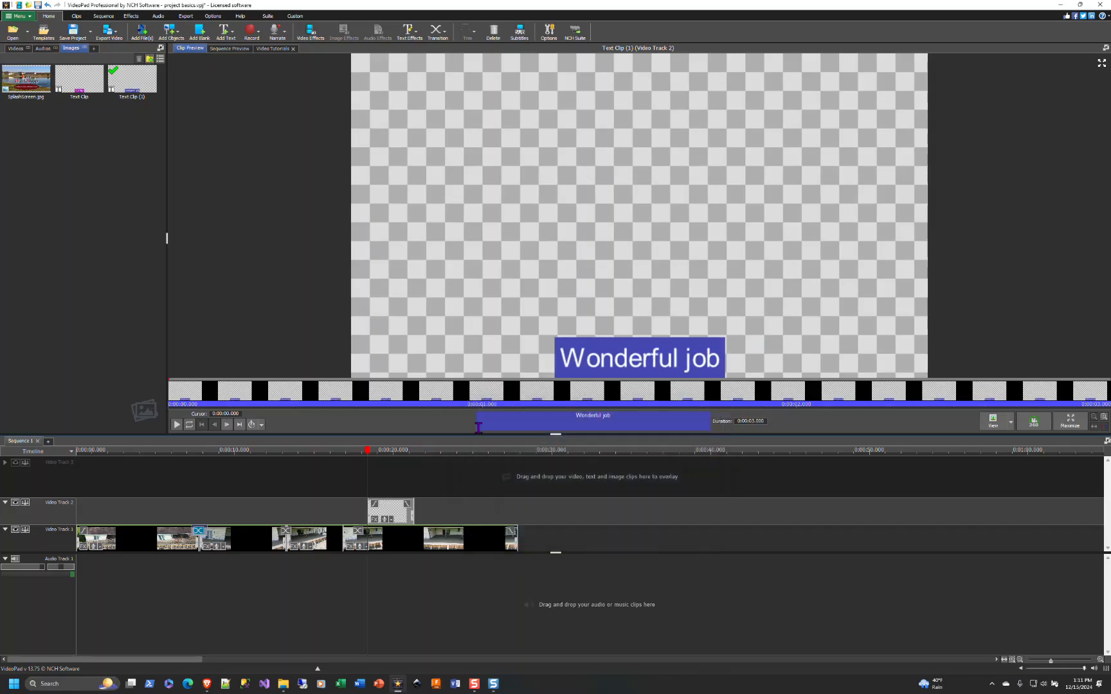
- Select the fourth clip, place the playhead at the text overlay and play the sequence
{"action": "left_click", "coordinate": [352, 541]}
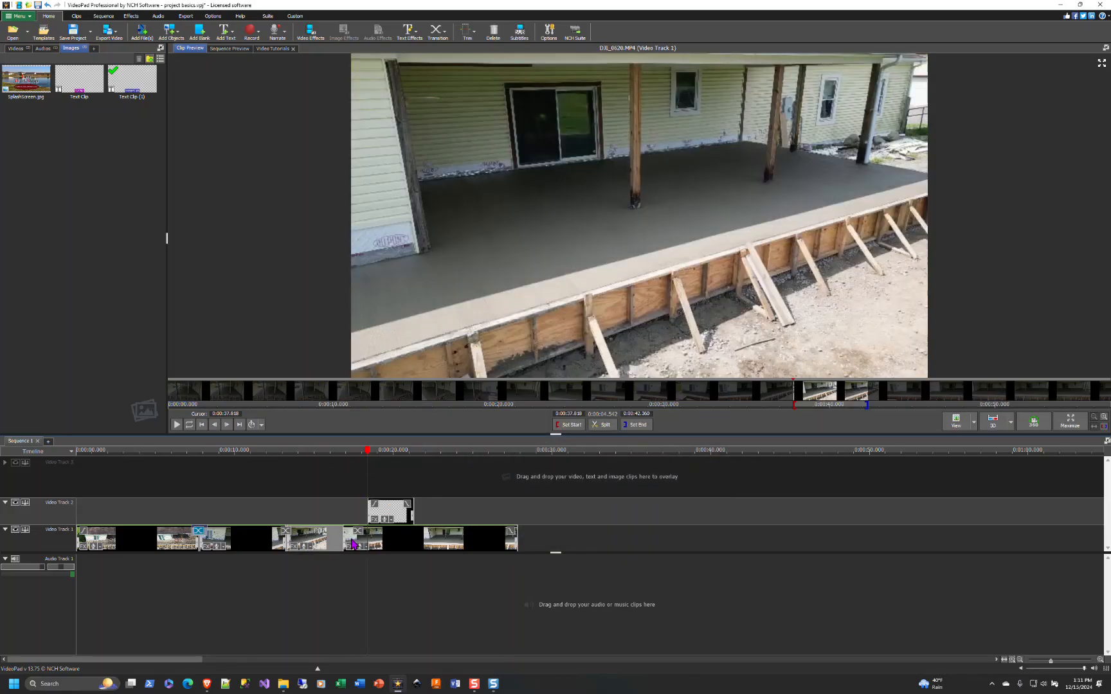
{"action": "left_click", "coordinate": [354, 455]}
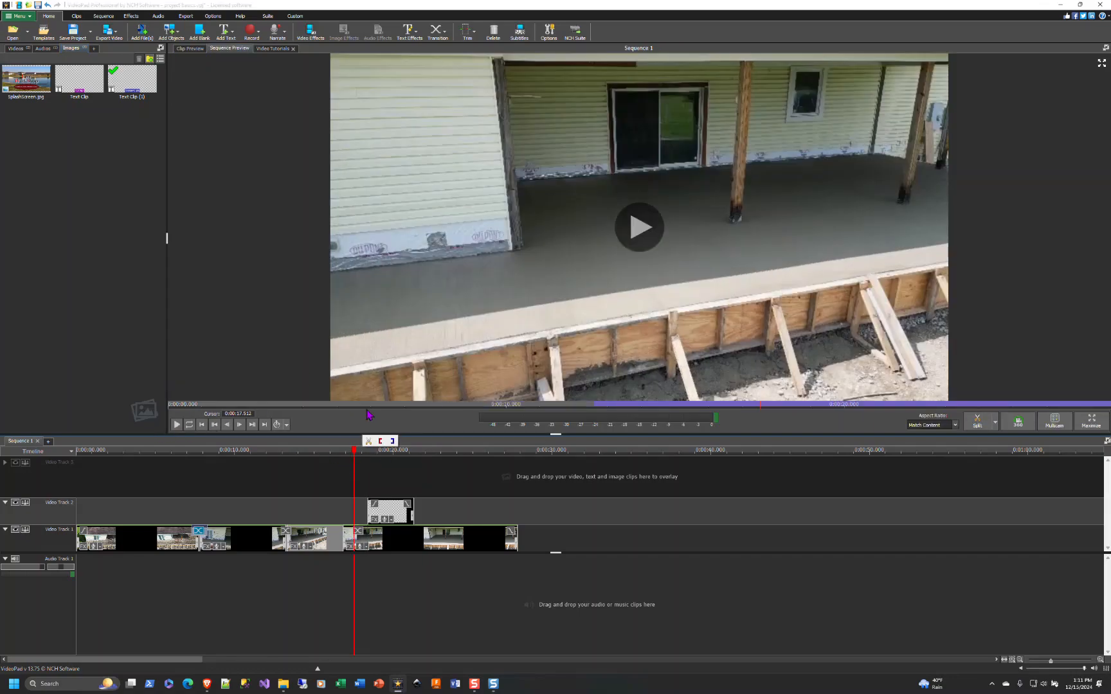
{"action": "left_click", "coordinate": [176, 424]}
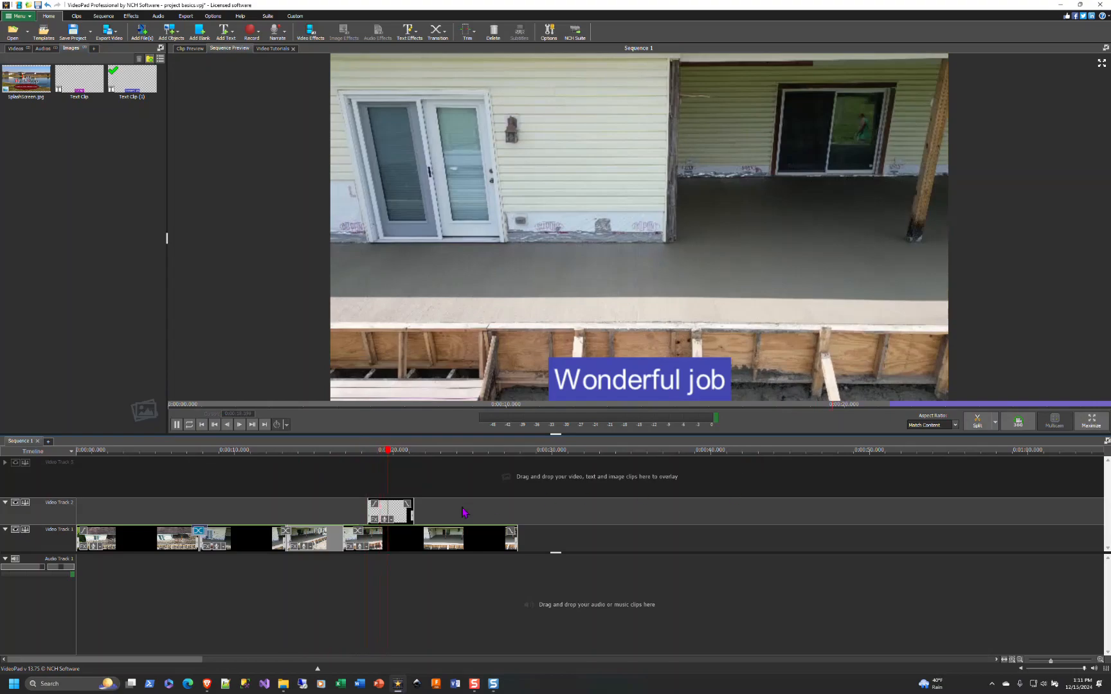
- Adjust the end of the text overlay clip on the timeline
{"action": "left_click_drag", "start_coordinate": [414, 512], "coordinate": [497, 509]}
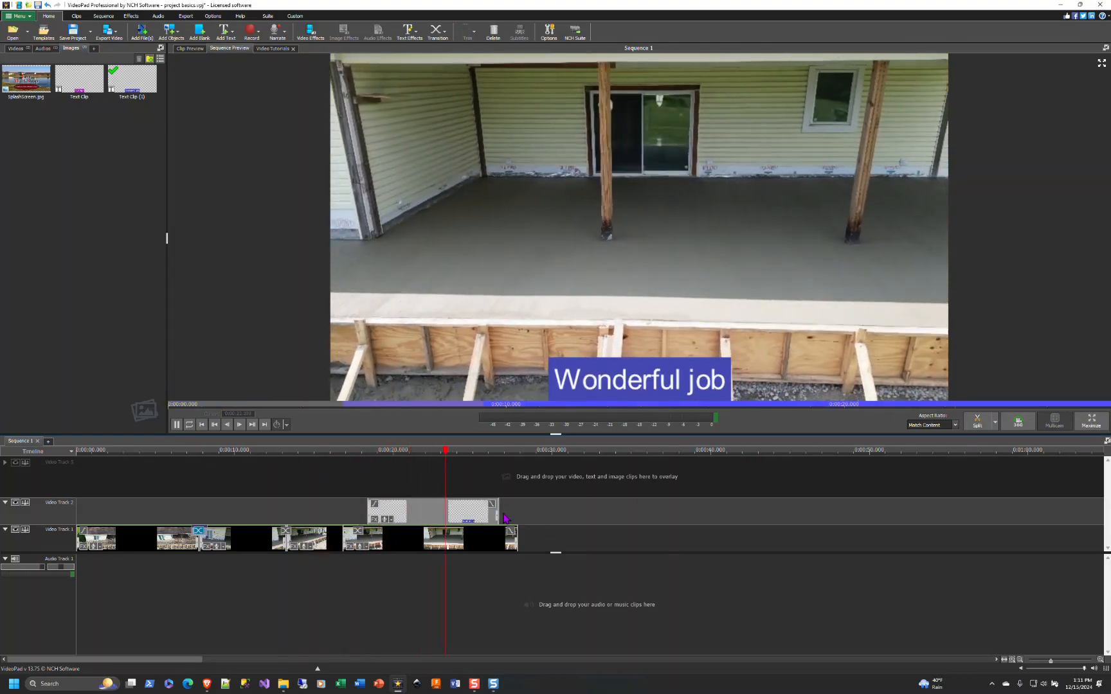
{"action": "left_click_drag", "start_coordinate": [497, 513], "coordinate": [417, 515]}
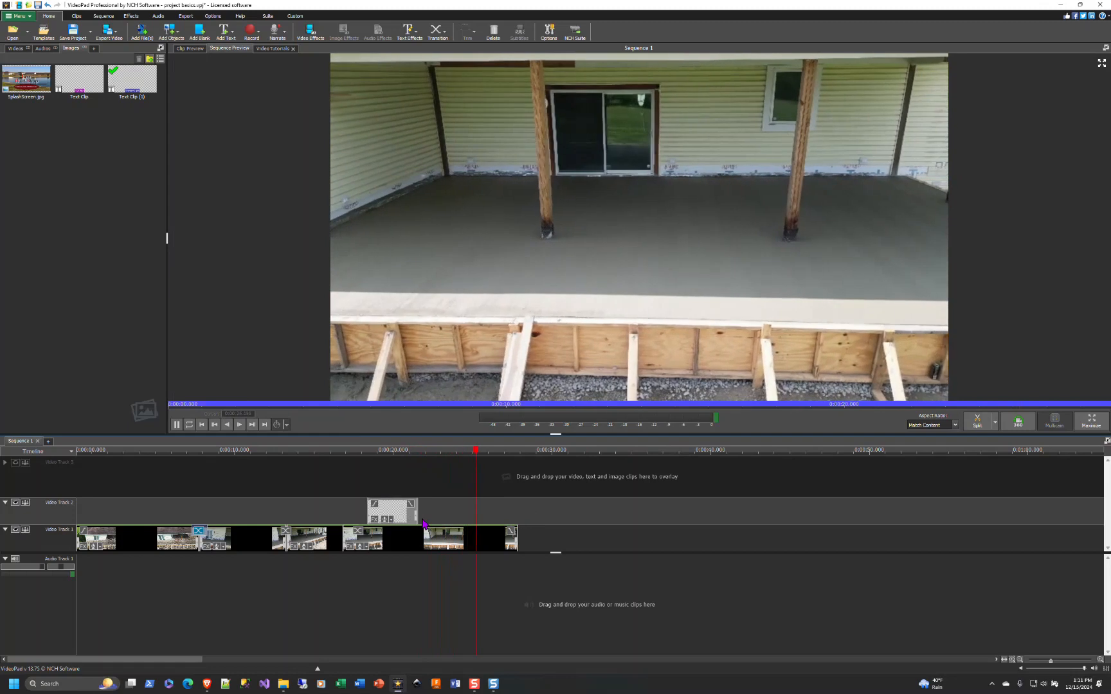
- Move the playhead back and play the sequence to review the text overlay
{"action": "left_click_drag", "start_coordinate": [501, 454], "coordinate": [395, 467]}
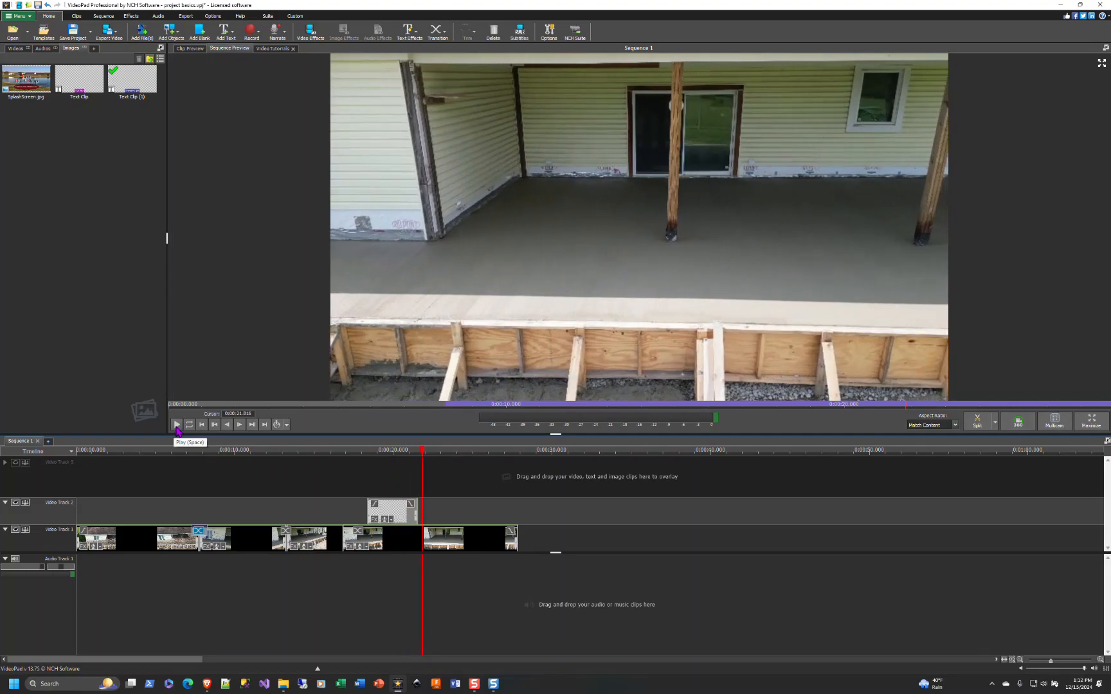
{"action": "left_click", "coordinate": [175, 426]}
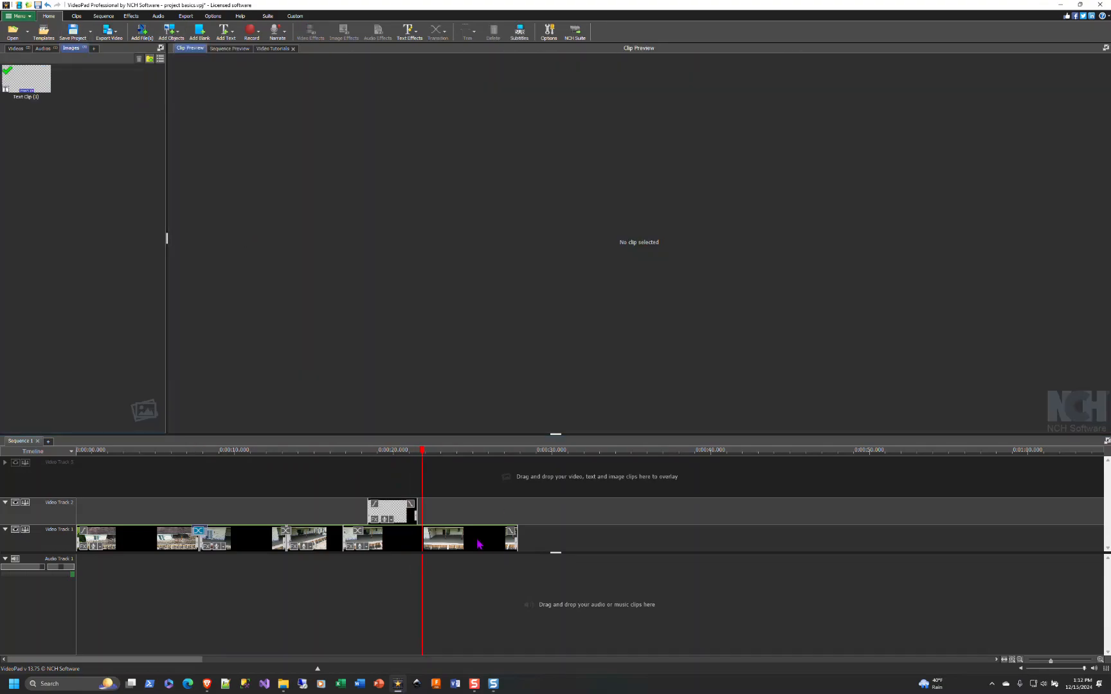
{"action": "left_click", "coordinate": [431, 536]}
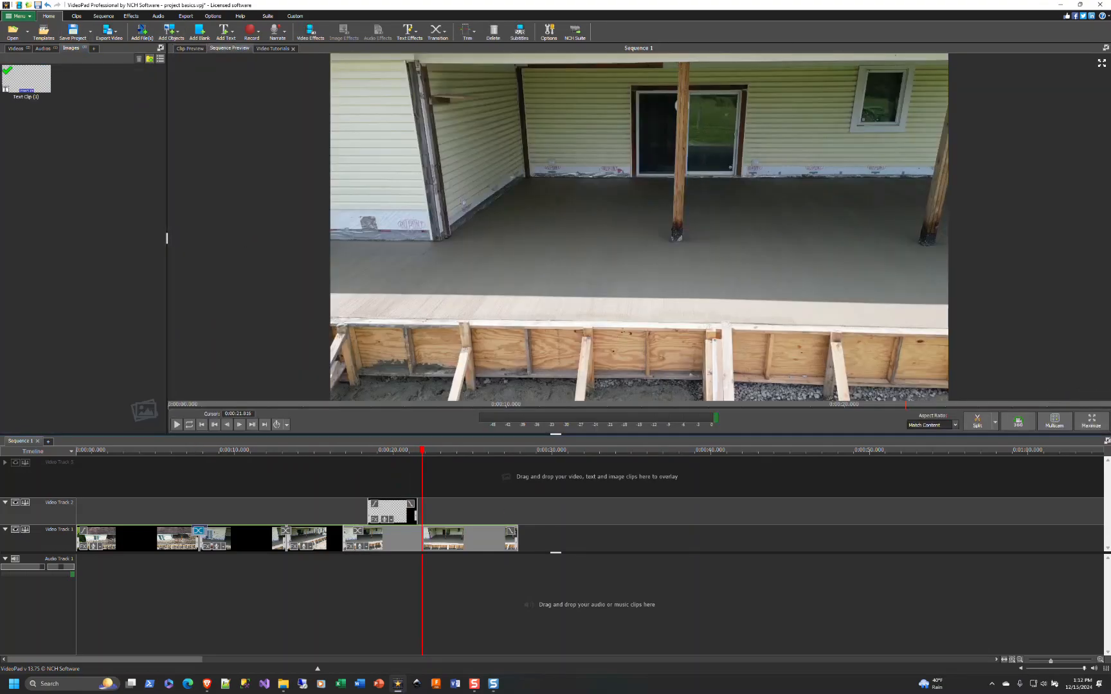
- Add SplashScreen.jpg as an overlay image at the start of the sequence
{"action": "left_click", "coordinate": [94, 452]}
{"action": "left_click_drag", "start_coordinate": [95, 451], "coordinate": [85, 451]}
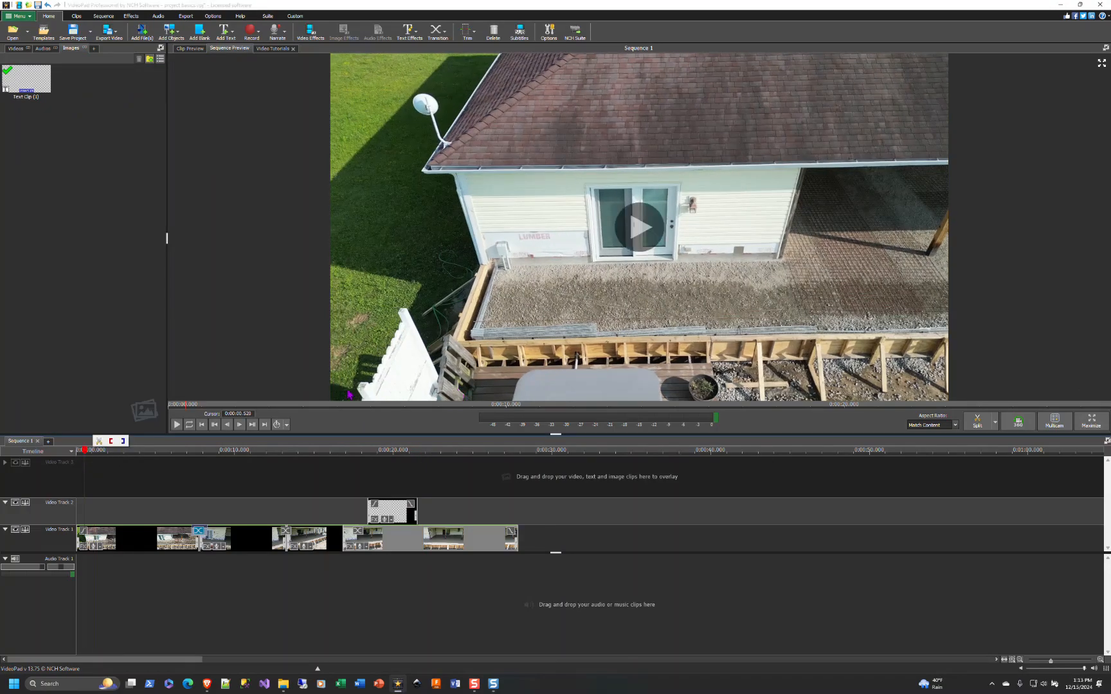
{"action": "left_click", "coordinate": [171, 32]}
{"action": "left_click", "coordinate": [184, 69]}
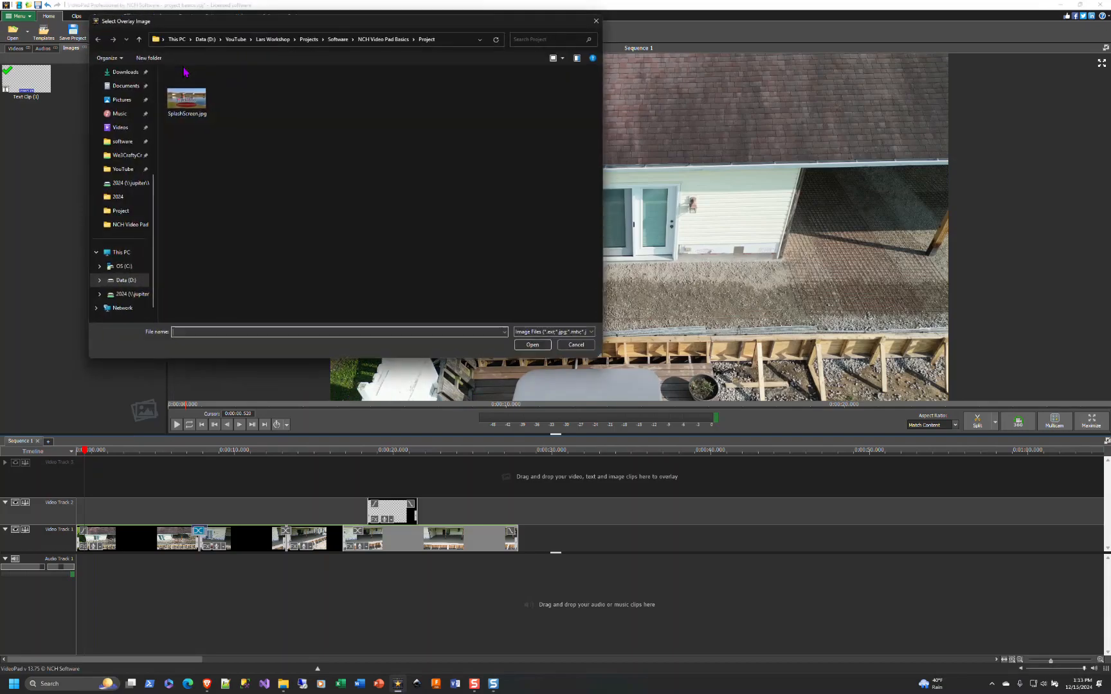
{"action": "left_click", "coordinate": [191, 111]}
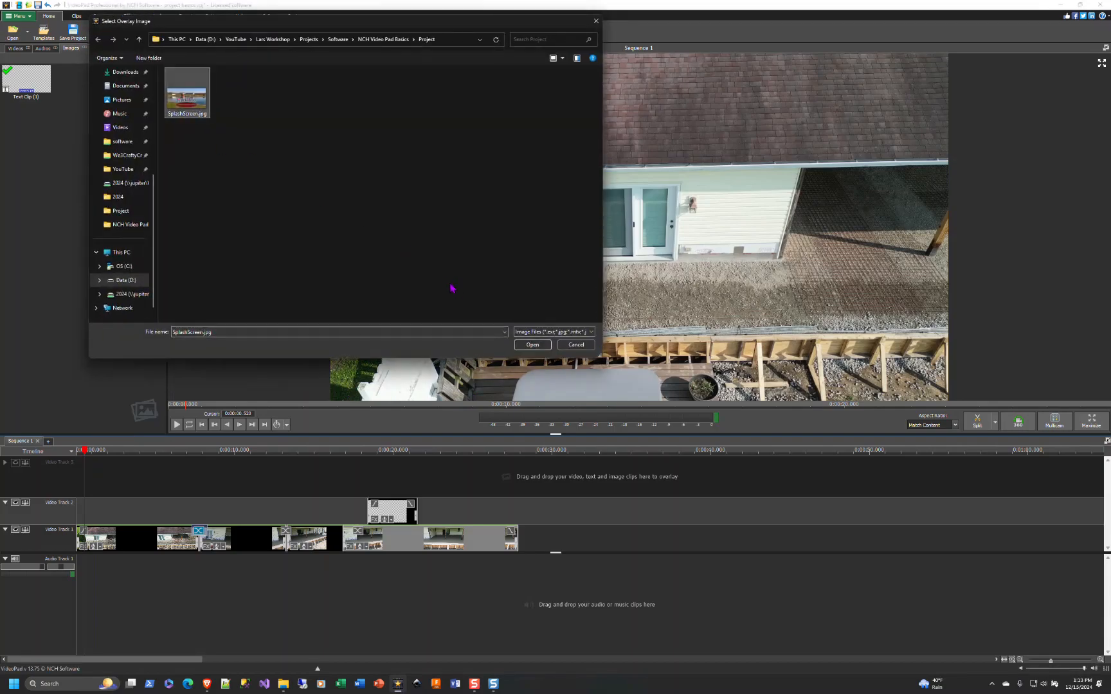
{"action": "left_click", "coordinate": [543, 348]}
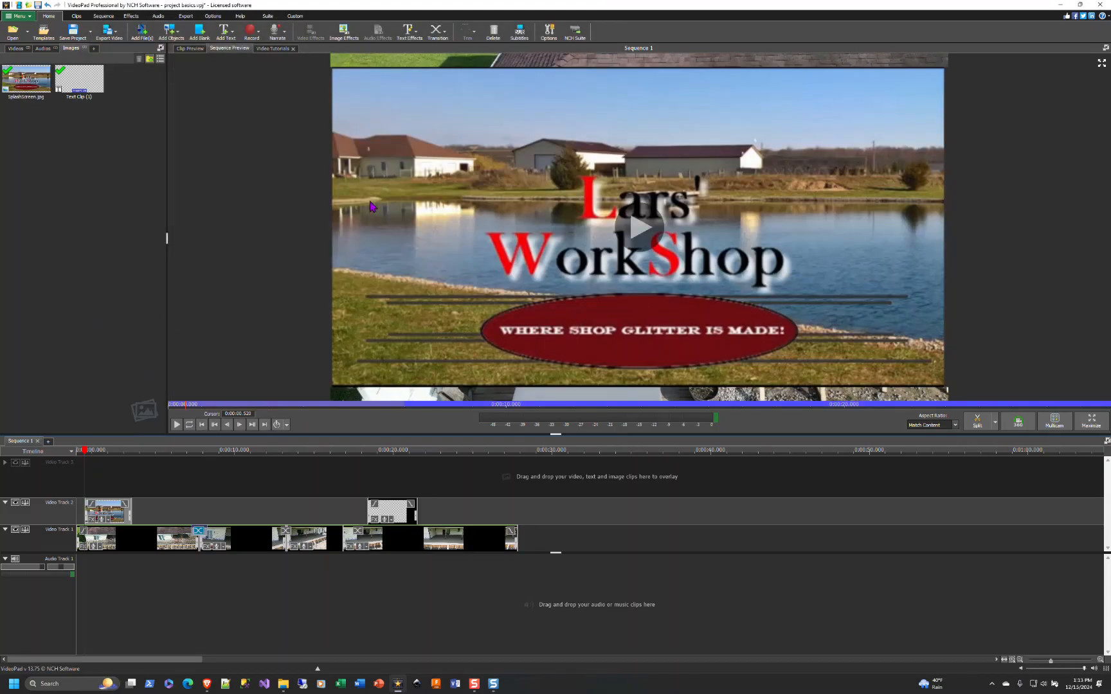
- Apply a Scale effect to the splash overlay, shrinking it to 0.30 and placing it in the lower-left corner
{"action": "left_click", "coordinate": [100, 547]}
{"action": "scroll", "coordinate": [100, 547], "scroll_direction": "up", "scroll_amount": 4}
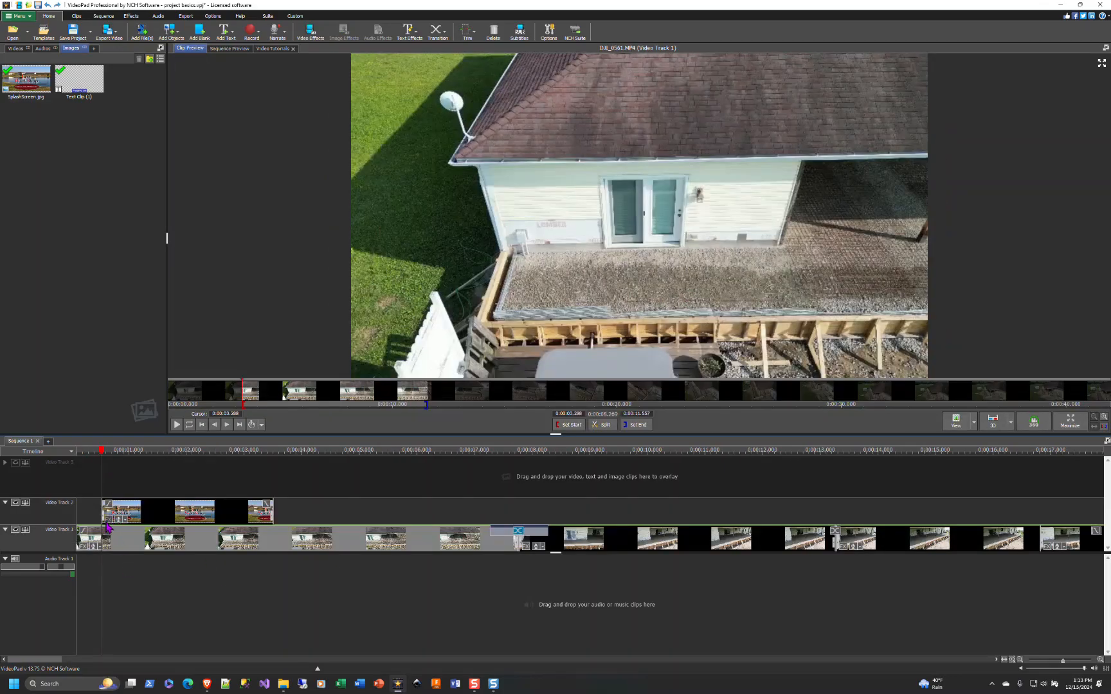
{"action": "left_click", "coordinate": [113, 451]}
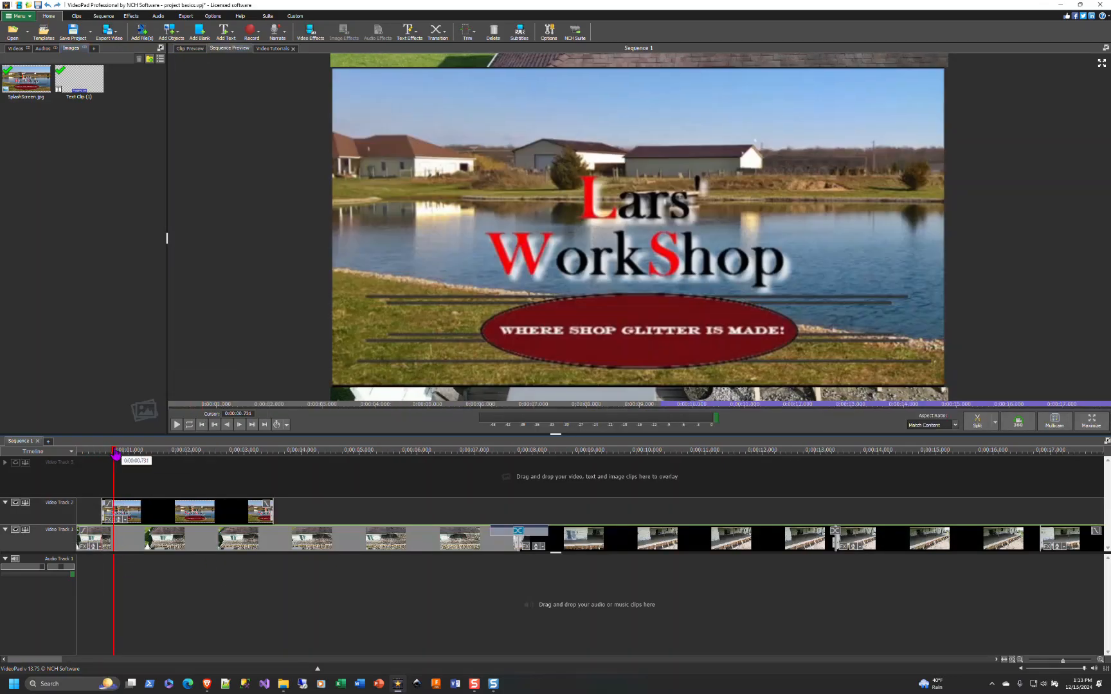
{"action": "left_click", "coordinate": [109, 520]}
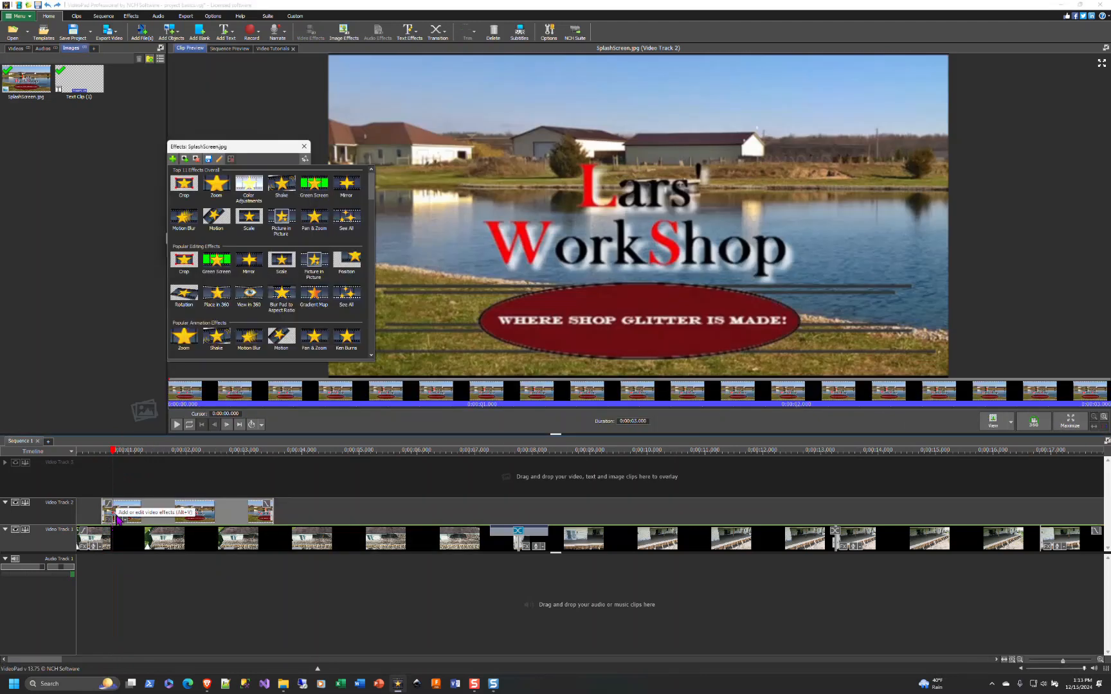
{"action": "left_click", "coordinate": [282, 260]}
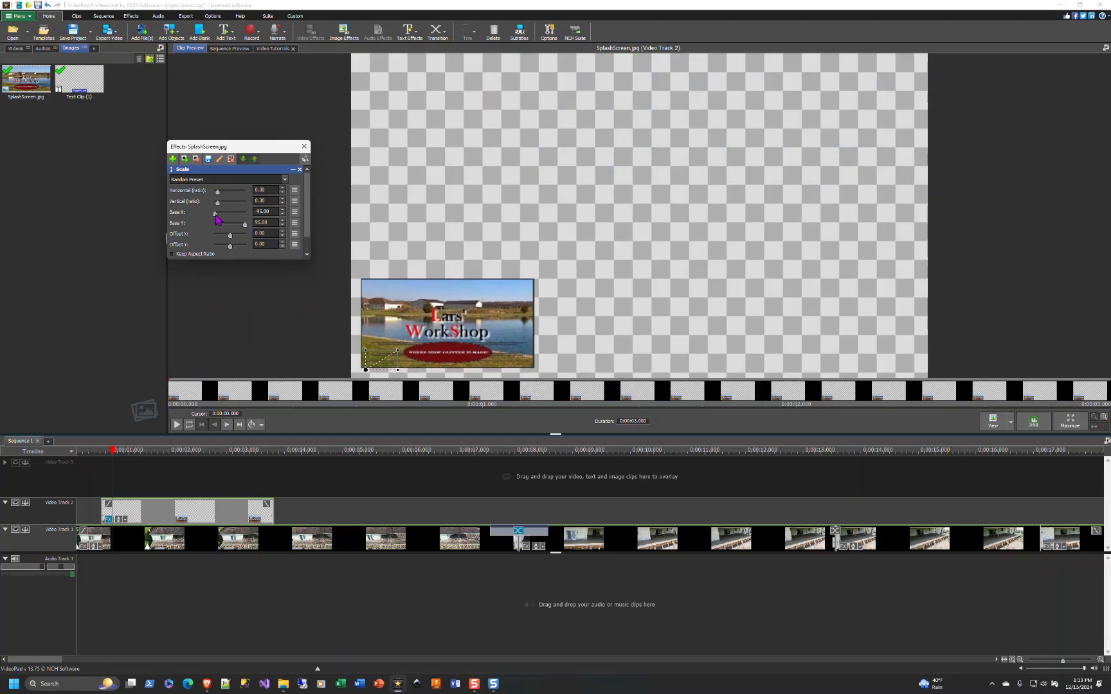
{"action": "mouse_move", "coordinate": [216, 218]}
{"action": "left_mouse_down"}
{"action": "mouse_move", "coordinate": [245, 230]}
{"action": "mouse_move", "coordinate": [246, 217]}
{"action": "mouse_move", "coordinate": [215, 221]}
{"action": "left_mouse_up"}
{"action": "left_click", "coordinate": [304, 148]}
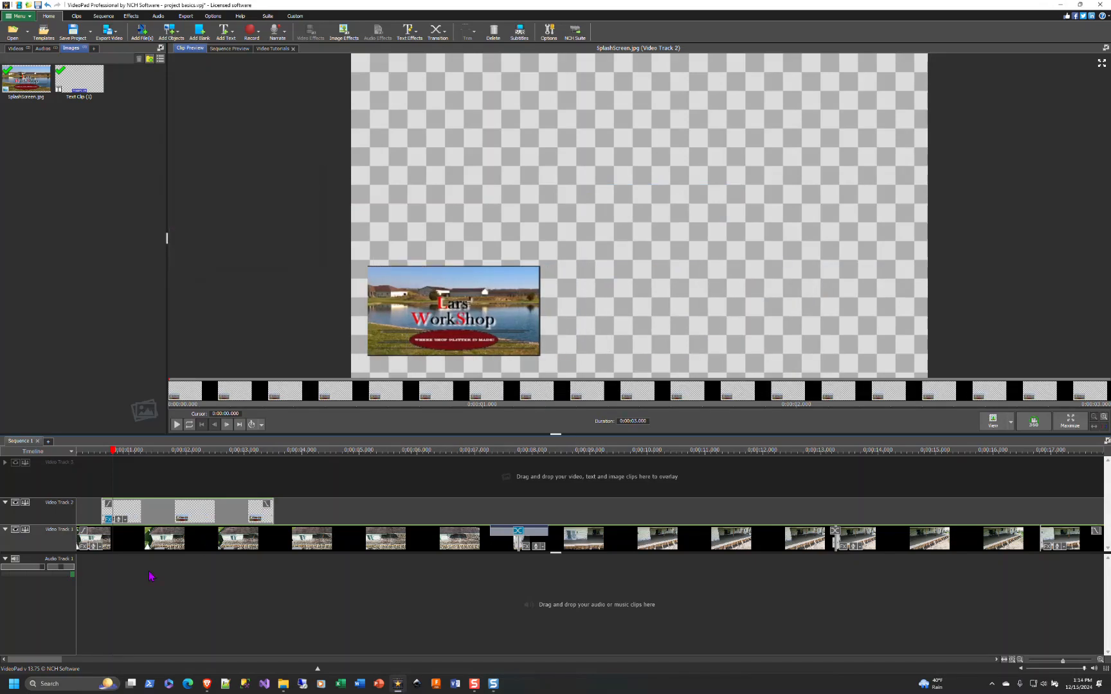
- Play the sequence from the start to review the scaled splash overlay
{"action": "left_click", "coordinate": [86, 452]}
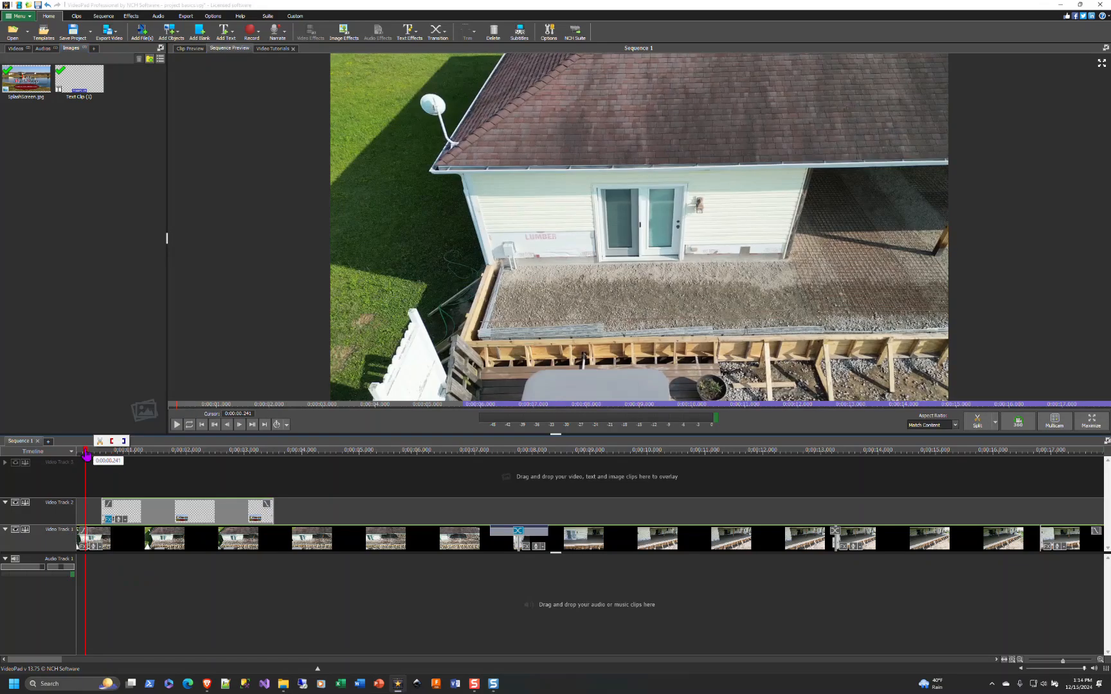
{"action": "left_click", "coordinate": [178, 426]}
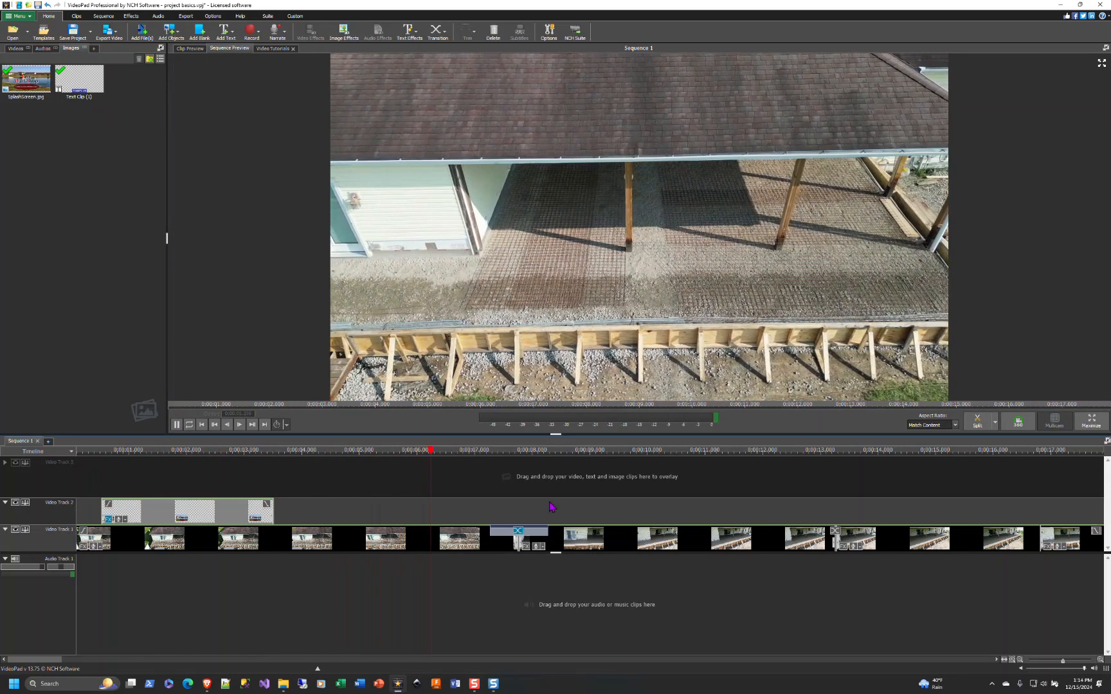
- Move the text overlay earlier on the overlay track so it starts at about 9 seconds
{"action": "scroll", "coordinate": [746, 521], "scroll_direction": "down", "scroll_amount": 3}
{"action": "left_click_drag", "start_coordinate": [746, 521], "coordinate": [439, 510]}
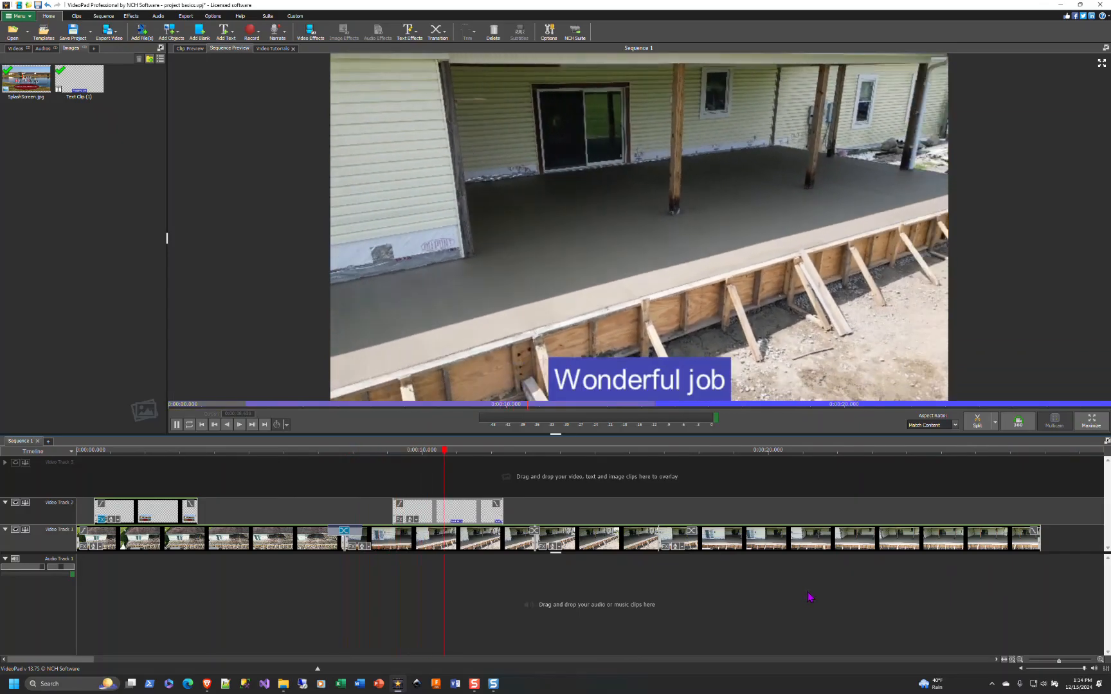
- Move the splash overlay to about 15 seconds and copy it
{"action": "left_click_drag", "start_coordinate": [155, 508], "coordinate": [663, 508]}
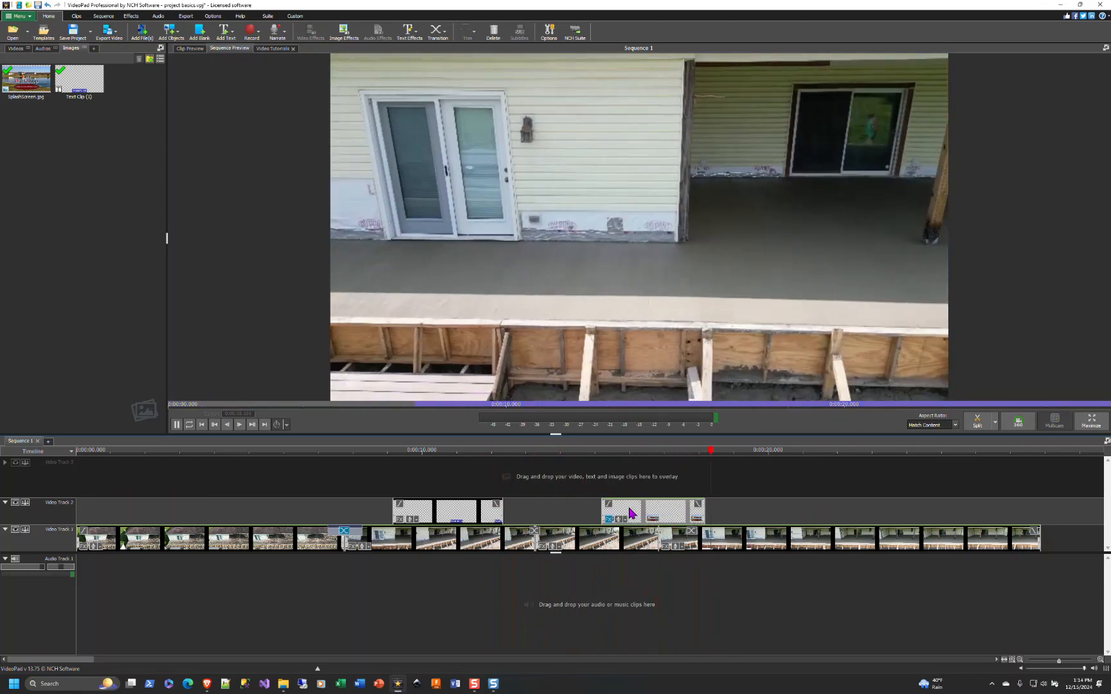
{"action": "right_click", "coordinate": [632, 512]}
{"action": "left_click", "coordinate": [665, 310]}
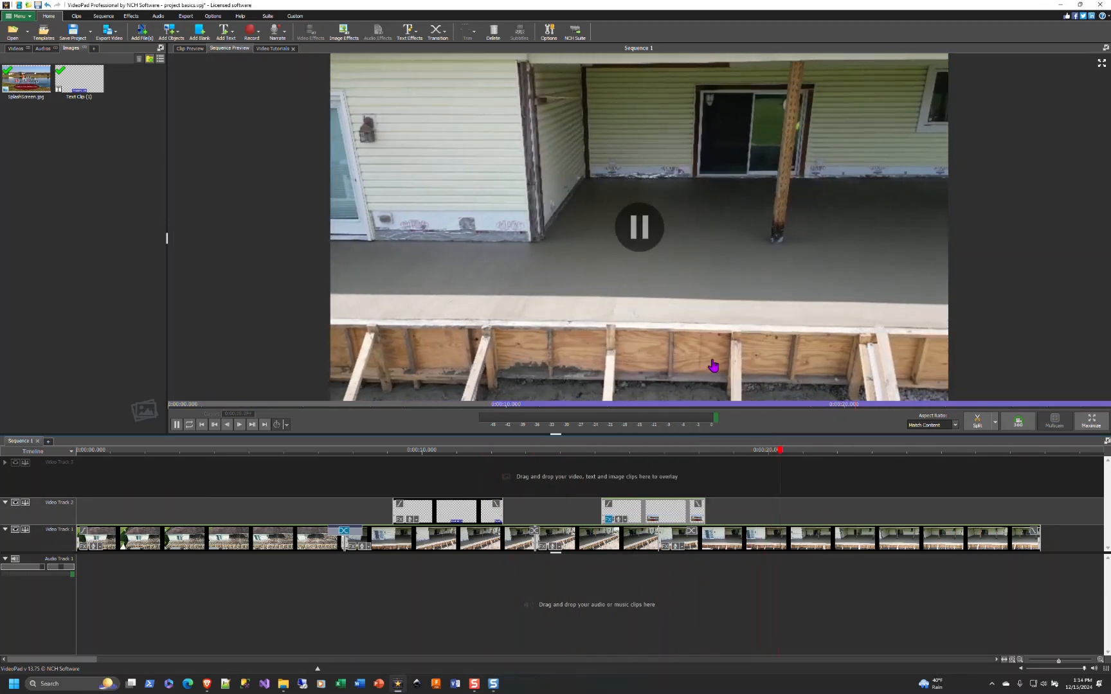
- Paste a copy of the splash overlay onto the overlay track and move it to about 20 seconds
{"action": "right_click", "coordinate": [844, 508]}
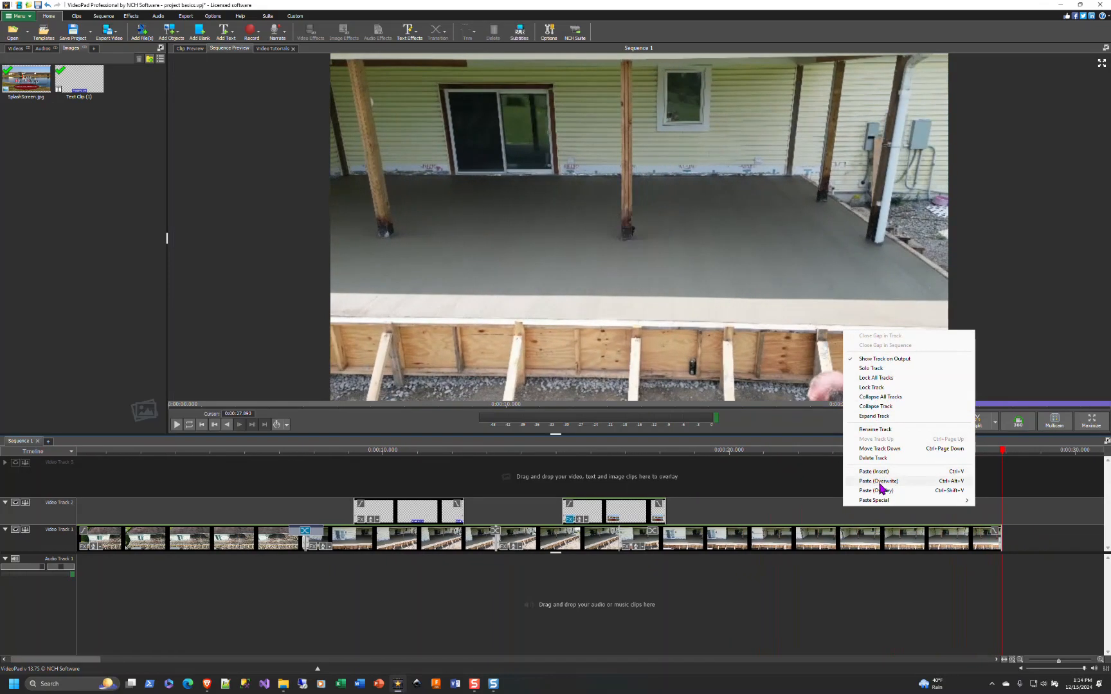
{"action": "left_click", "coordinate": [875, 471]}
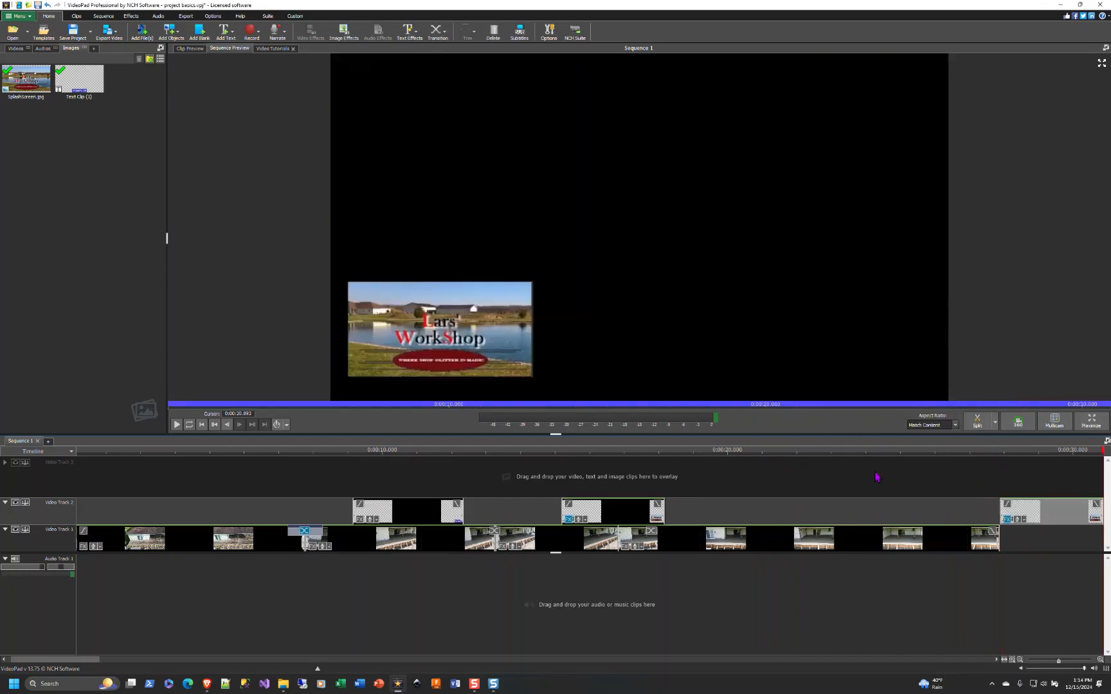
{"action": "left_click_drag", "start_coordinate": [1009, 512], "coordinate": [774, 516]}
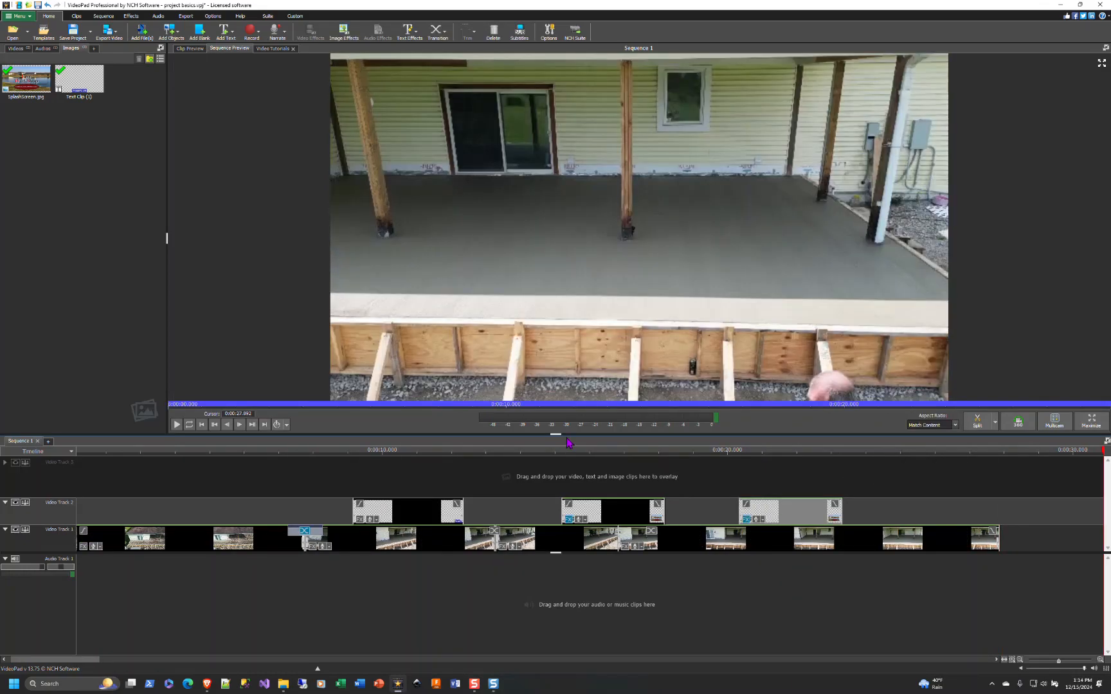
- Play the sequence from about 14 seconds to review the overlays, then stop playback
{"action": "left_click", "coordinate": [551, 450]}
{"action": "left_click", "coordinate": [176, 424]}
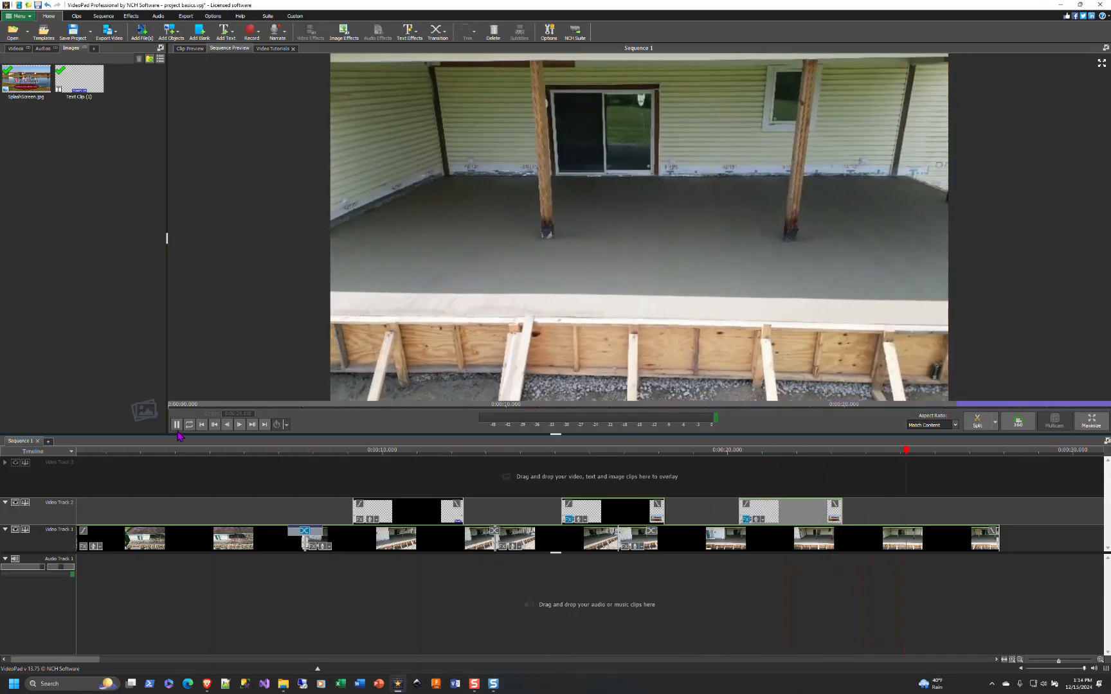
{"action": "key", "text": "space"}
- Move the first splash overlay back to the start and the copied splash overlay to the end
{"action": "left_click_drag", "start_coordinate": [355, 511], "coordinate": [122, 508]}
{"action": "left_click_drag", "start_coordinate": [809, 518], "coordinate": [962, 522]}
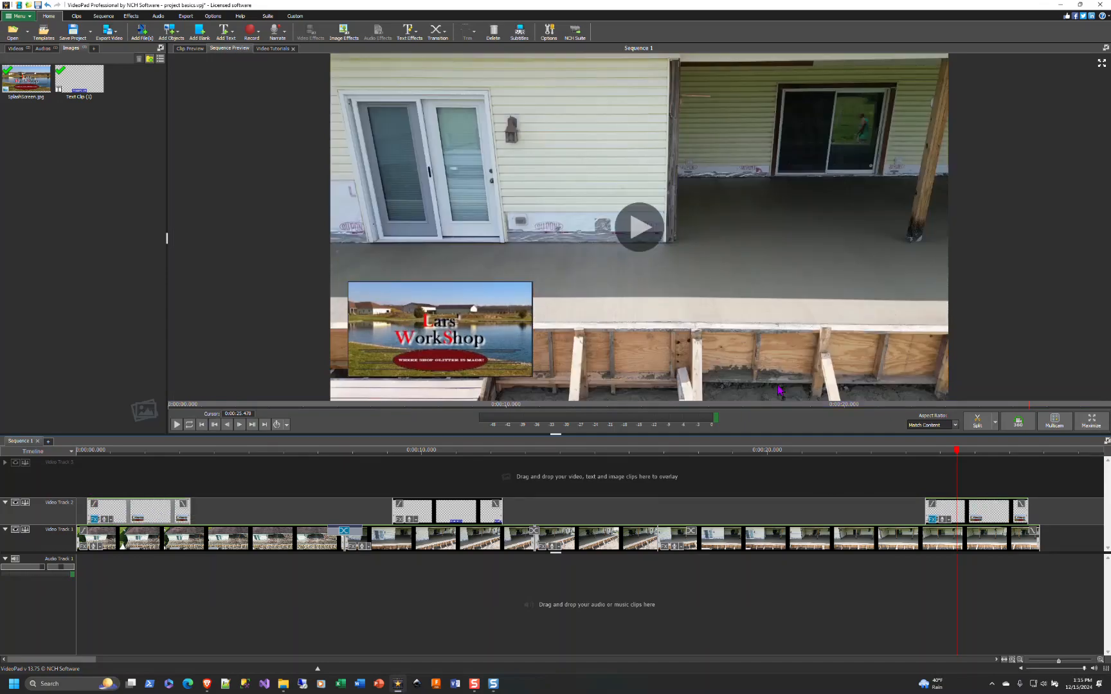
- Delete the copied splash overlay at the end of the sequence
{"action": "left_click", "coordinate": [1006, 513]}
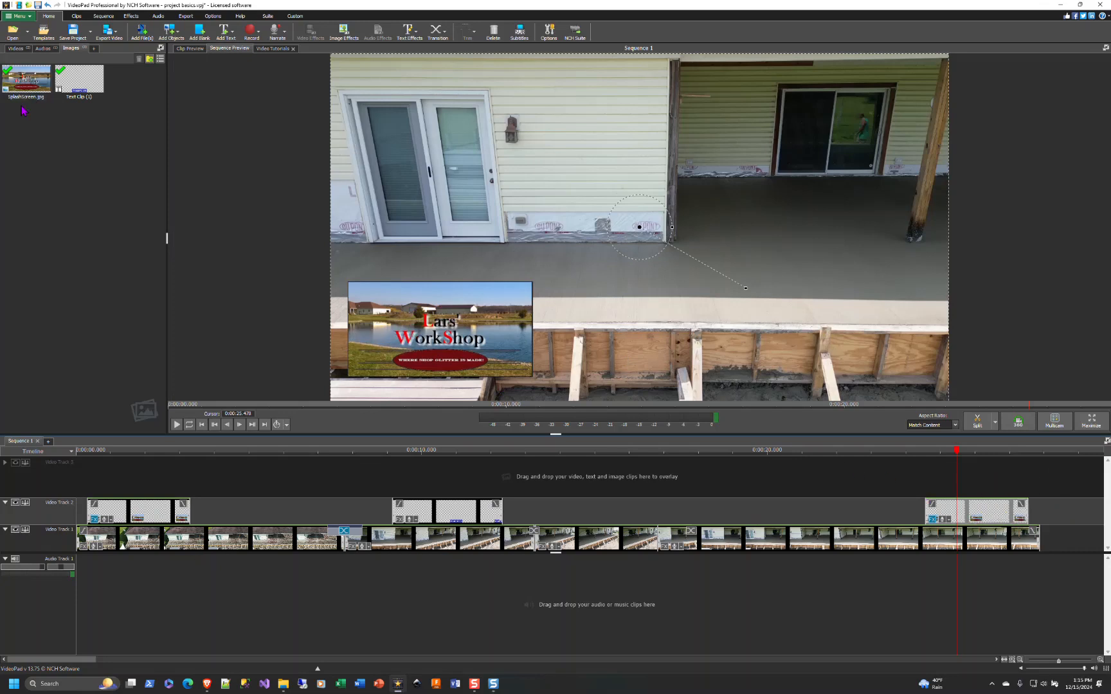
{"action": "left_click", "coordinate": [15, 48]}
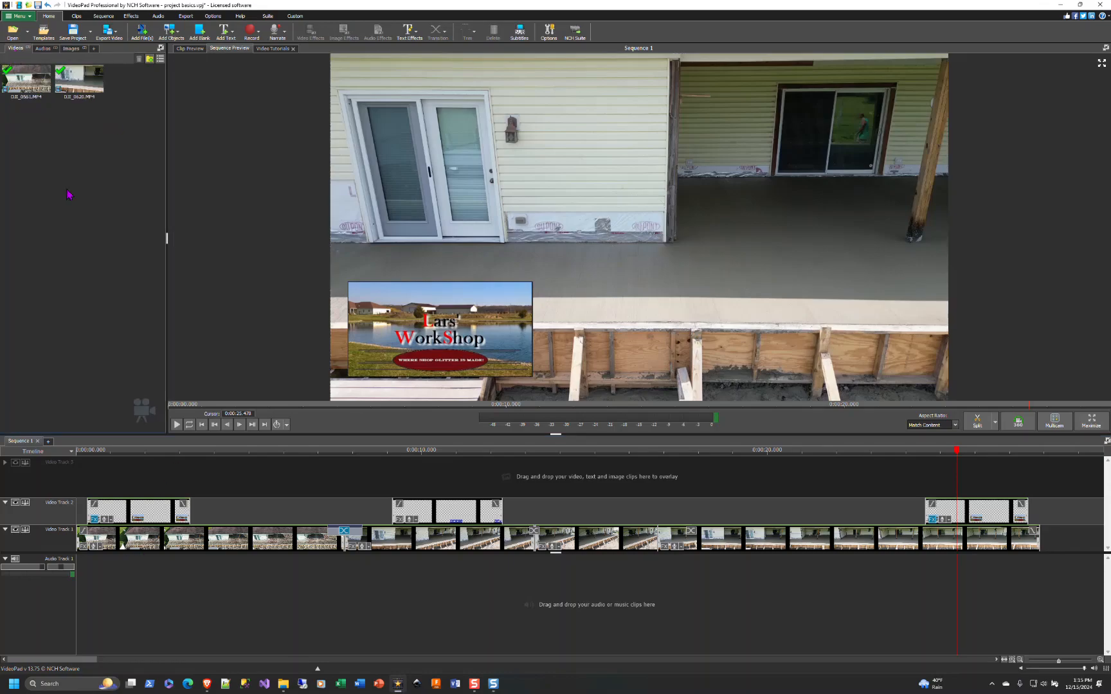
{"action": "left_click", "coordinate": [72, 49]}
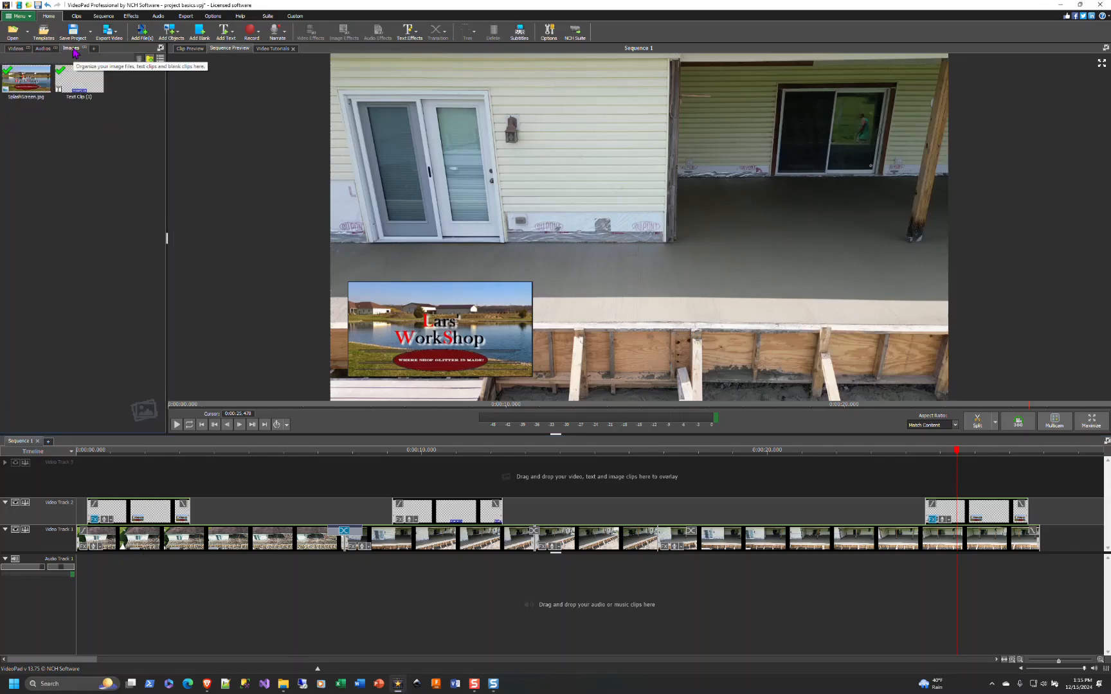
{"action": "left_click", "coordinate": [127, 518]}
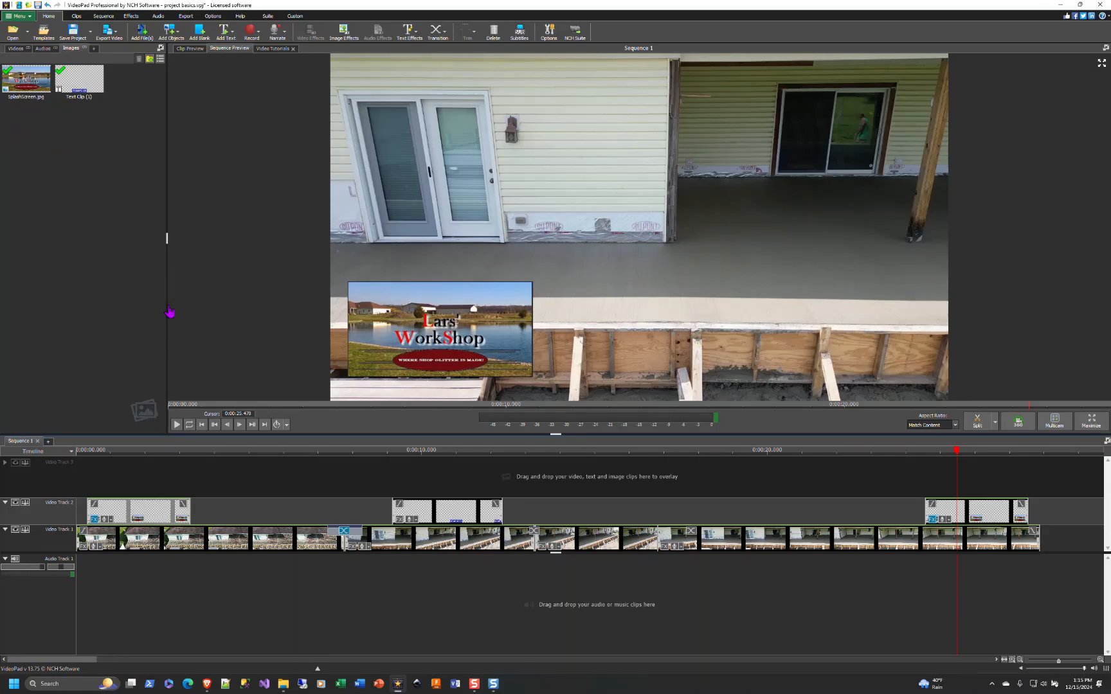
{"action": "left_click", "coordinate": [374, 319]}
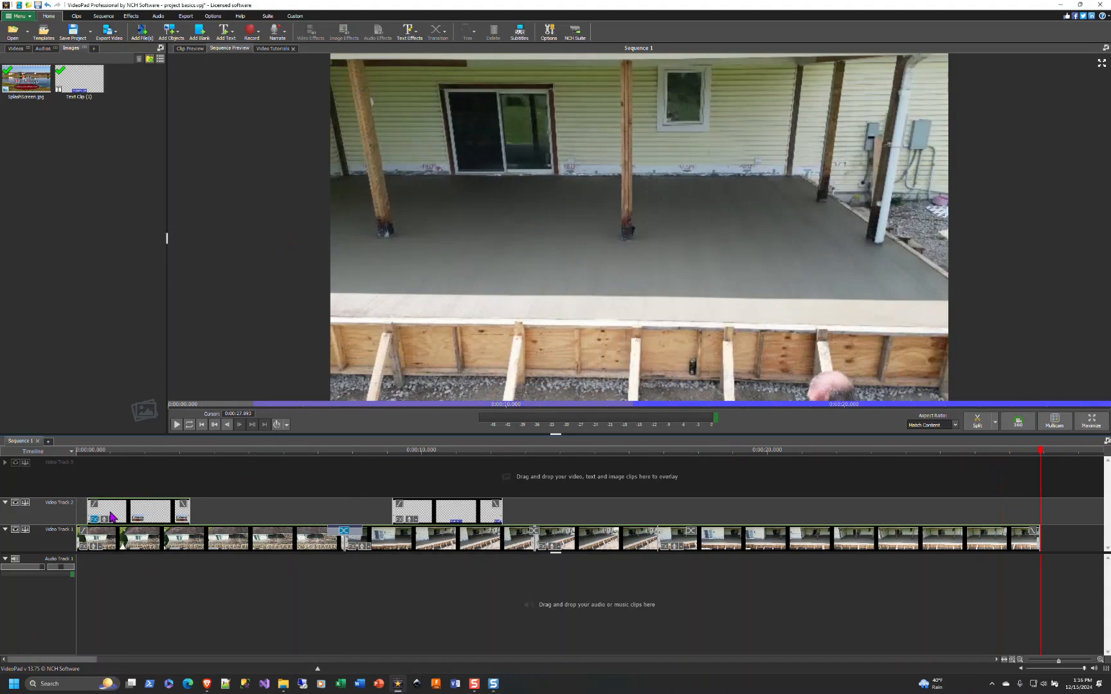
- Nudge the splash overlay slightly later, just after the start of the sequence
{"action": "left_click", "coordinate": [115, 515]}
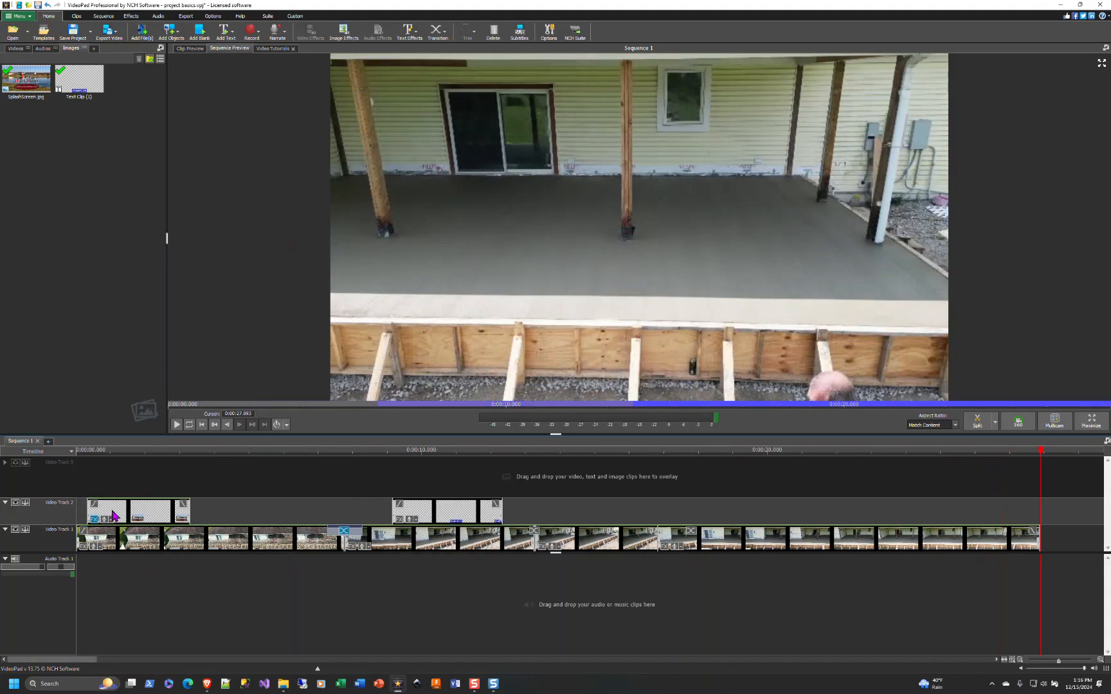
{"action": "left_click_drag", "start_coordinate": [114, 515], "coordinate": [128, 516]}
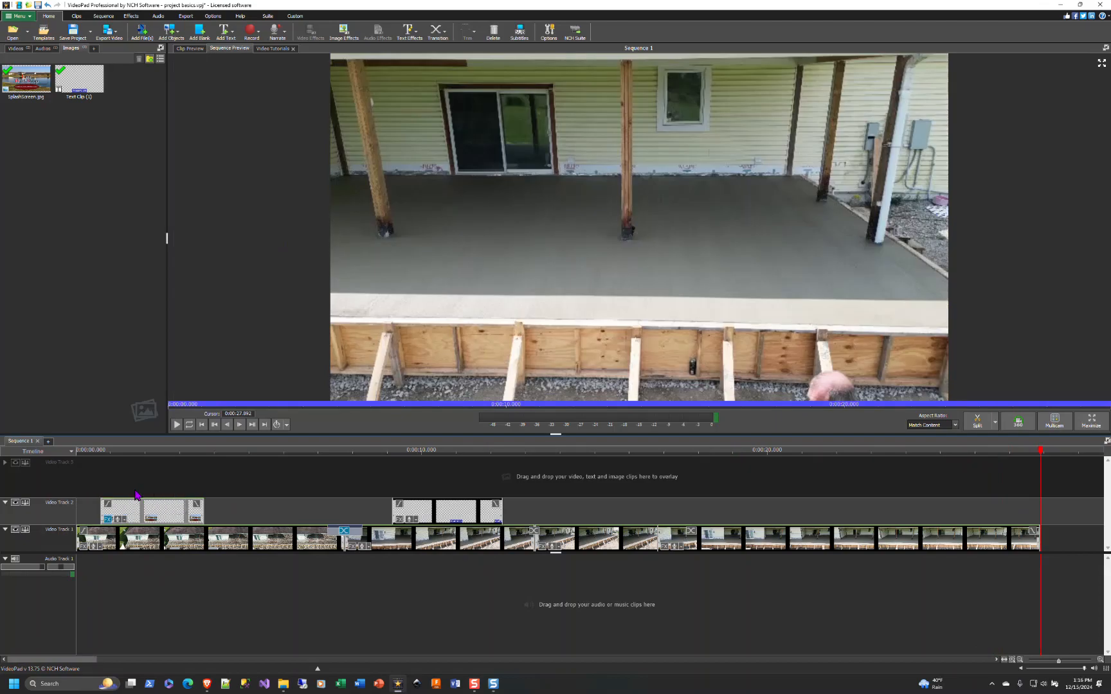
- Open the YouTube export settings and inspect the video title, description and category fields
{"action": "left_click", "coordinate": [185, 20]}
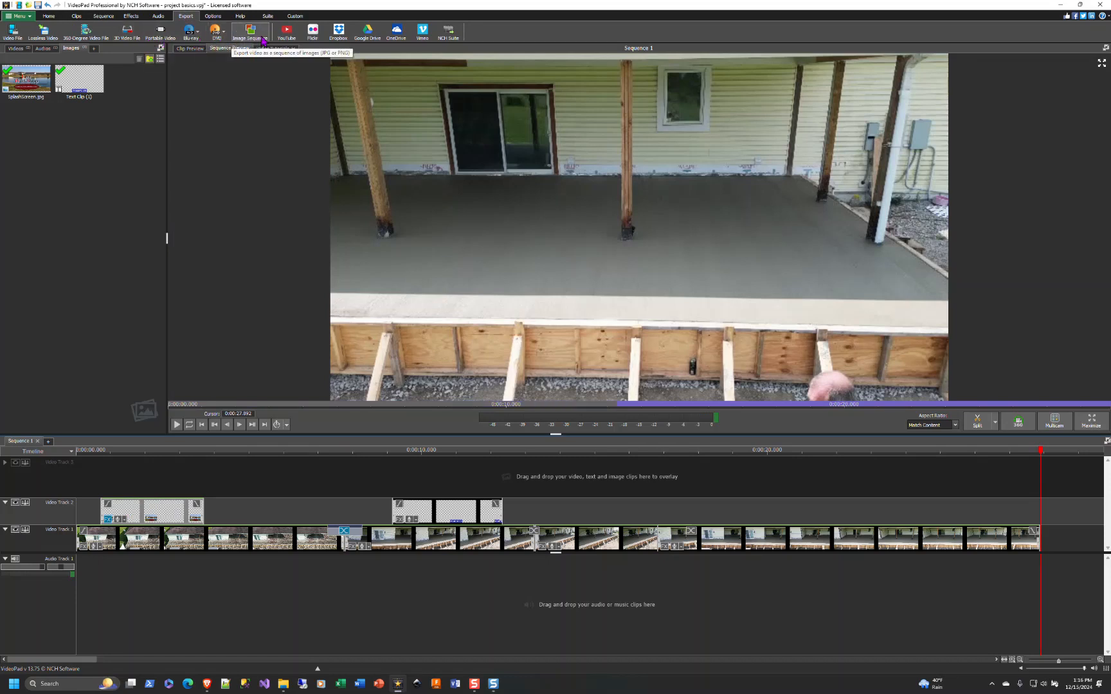
{"action": "left_click", "coordinate": [288, 34]}
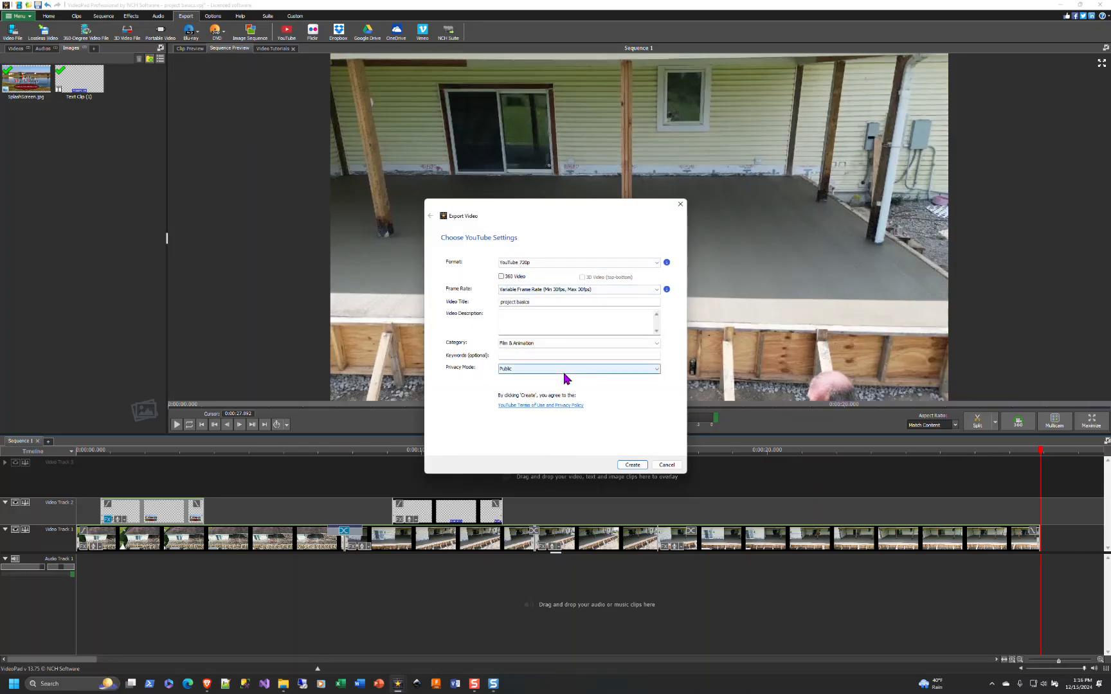
{"action": "left_click_drag", "start_coordinate": [508, 303], "coordinate": [548, 304]}
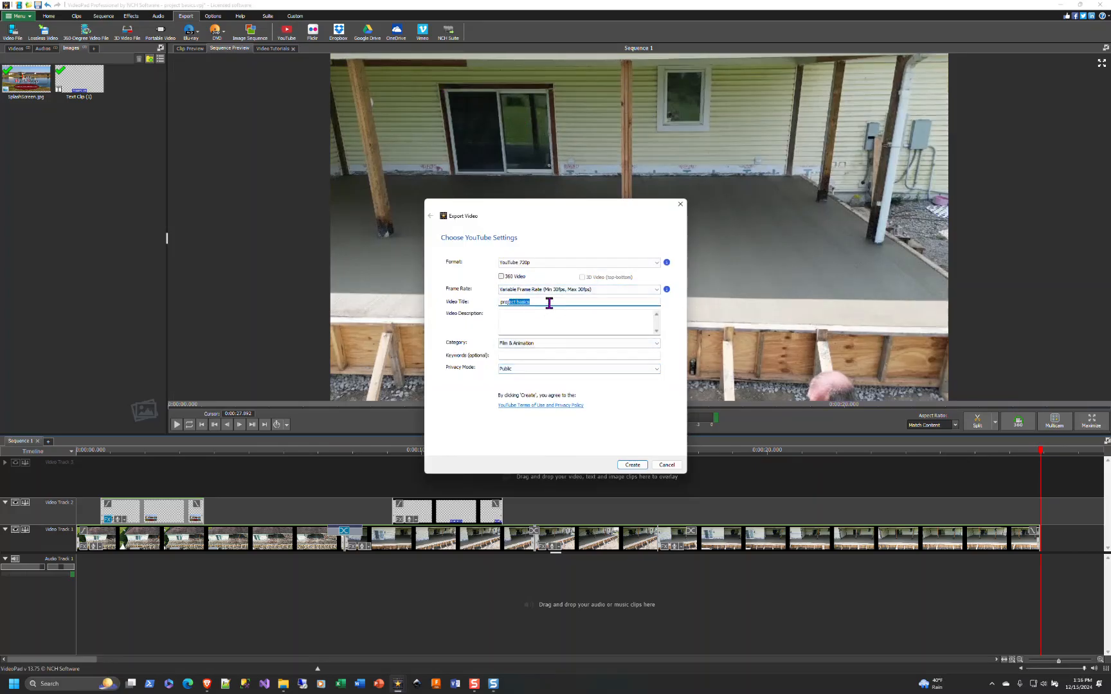
{"action": "left_click", "coordinate": [522, 343]}
{"action": "left_click", "coordinate": [540, 325]}
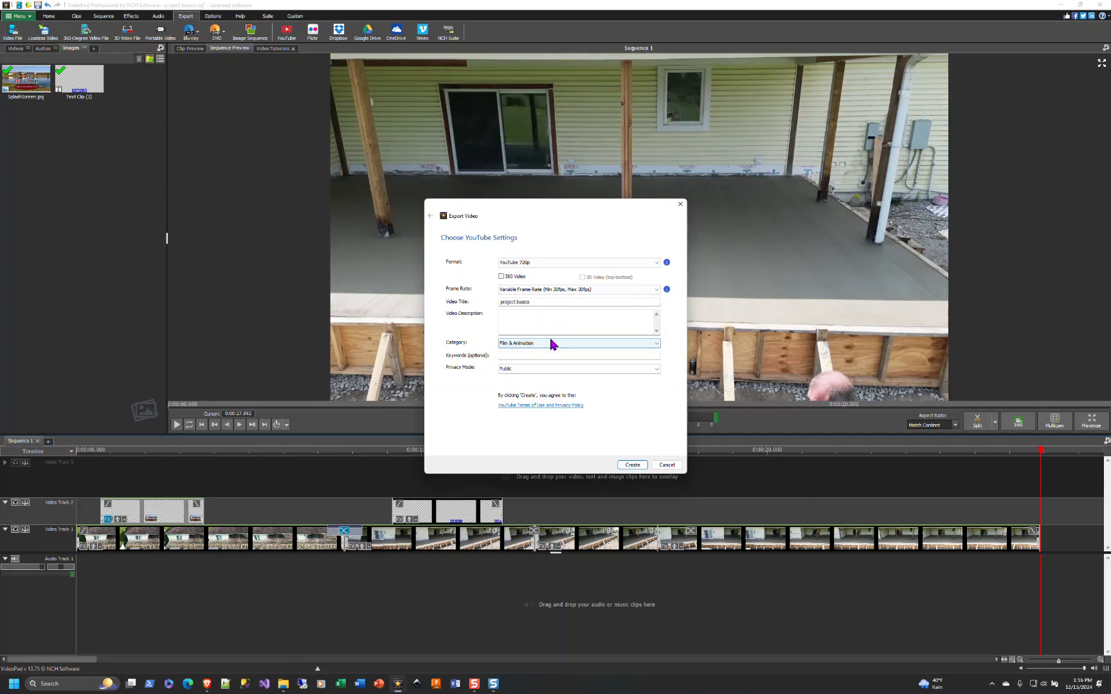
{"action": "left_click", "coordinate": [552, 345]}
{"action": "left_click", "coordinate": [485, 331]}
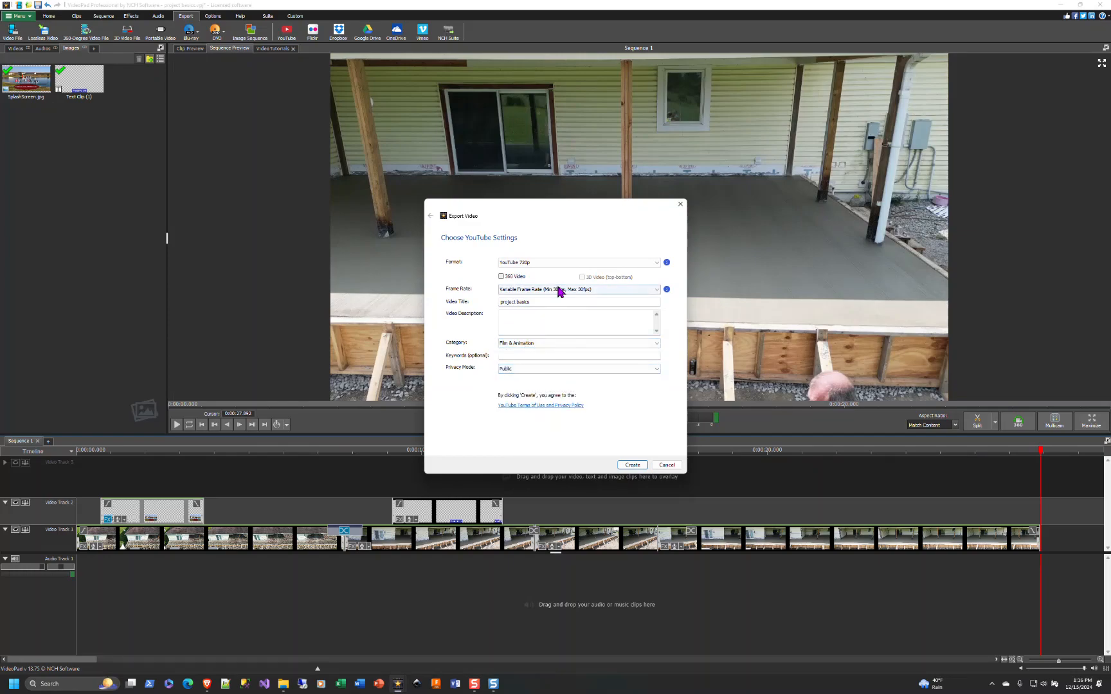
- Review the YouTube format presets, keep YouTube 720p, and close the export dialog
{"action": "left_click", "coordinate": [657, 263]}
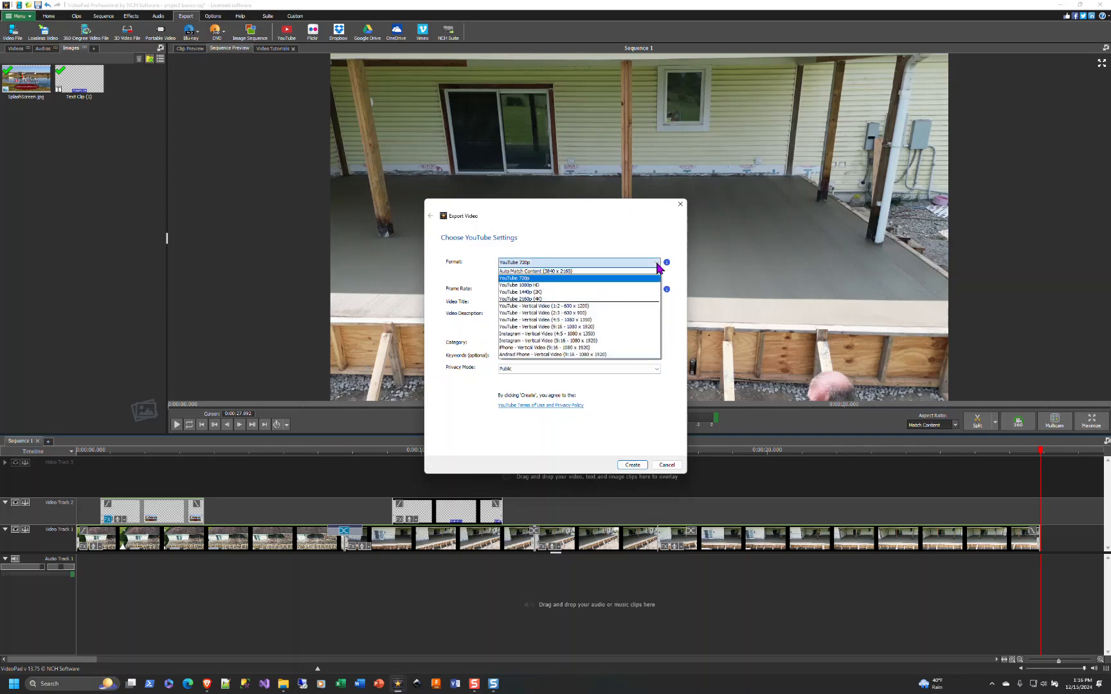
{"action": "left_click", "coordinate": [656, 264]}
{"action": "left_click", "coordinate": [656, 264]}
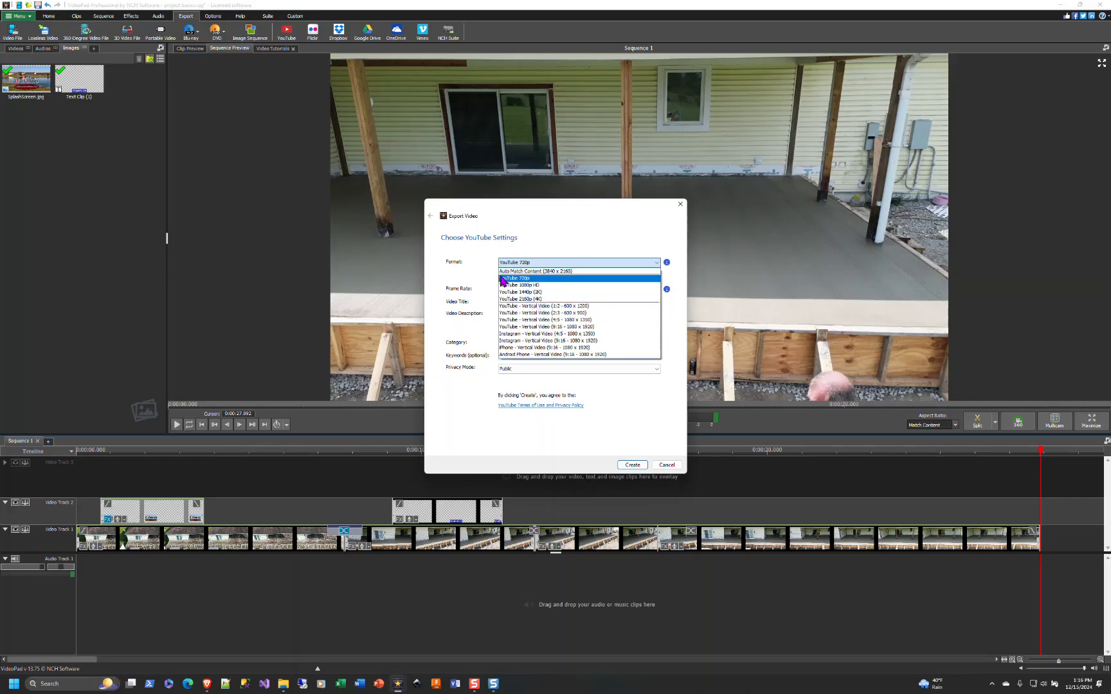
{"action": "left_click", "coordinate": [478, 266]}
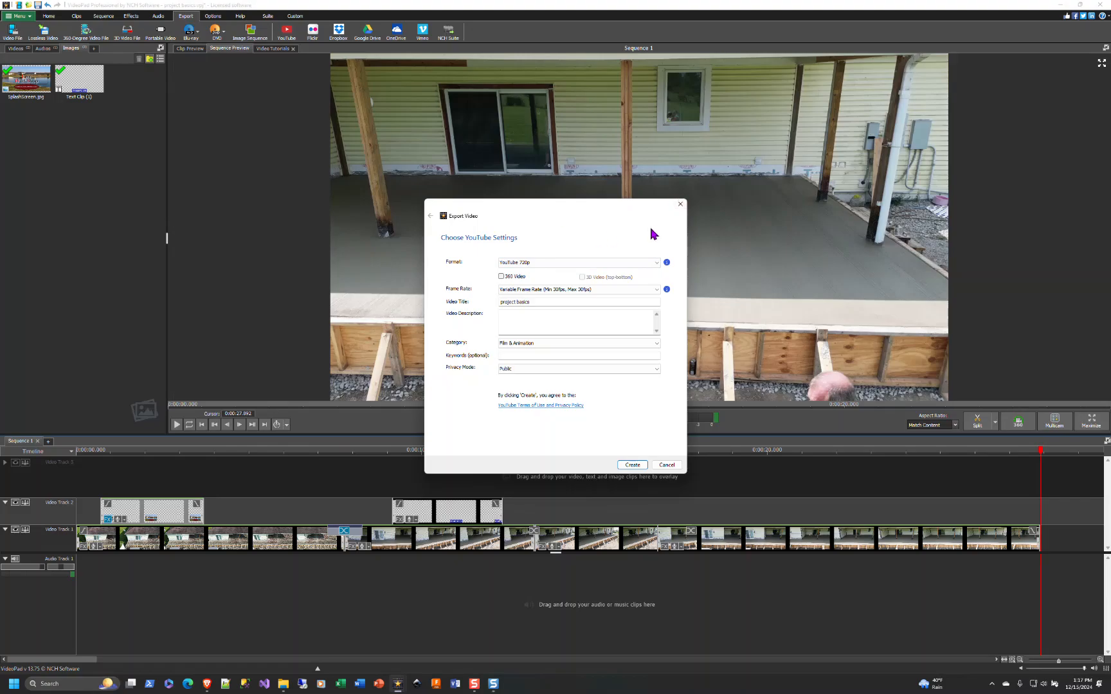
{"action": "left_click", "coordinate": [679, 204]}
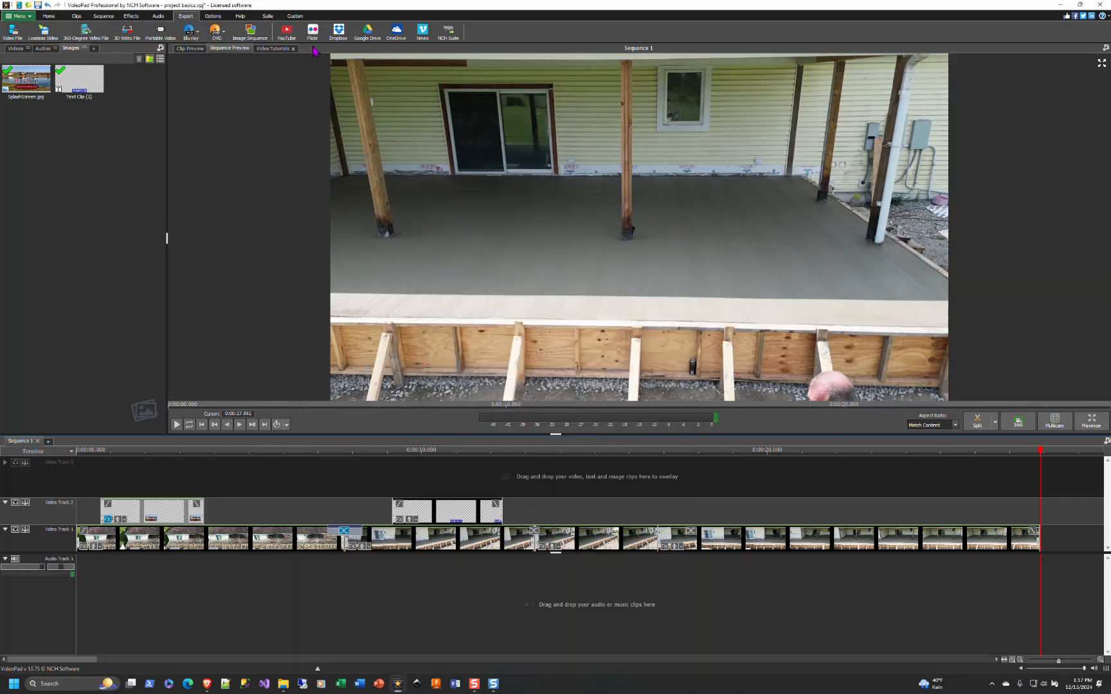
- Open the video file export settings and review the resolution choices, keeping Auto Match Content (3840 x 2160), and the file name
{"action": "left_click", "coordinate": [13, 33]}
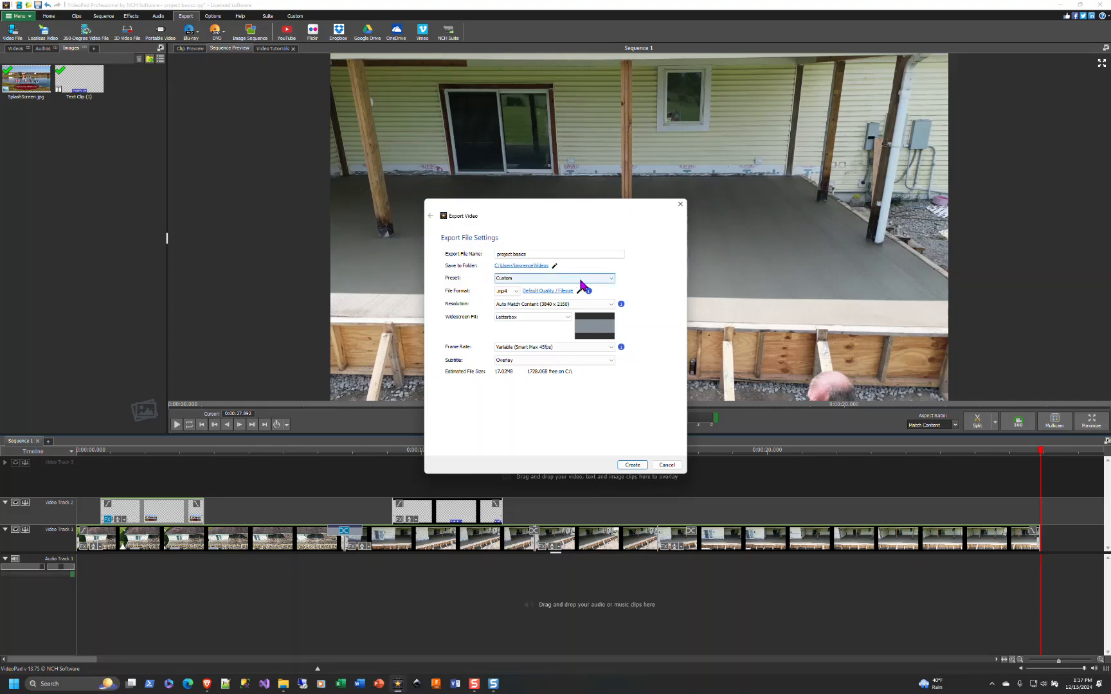
{"action": "left_click", "coordinate": [610, 304]}
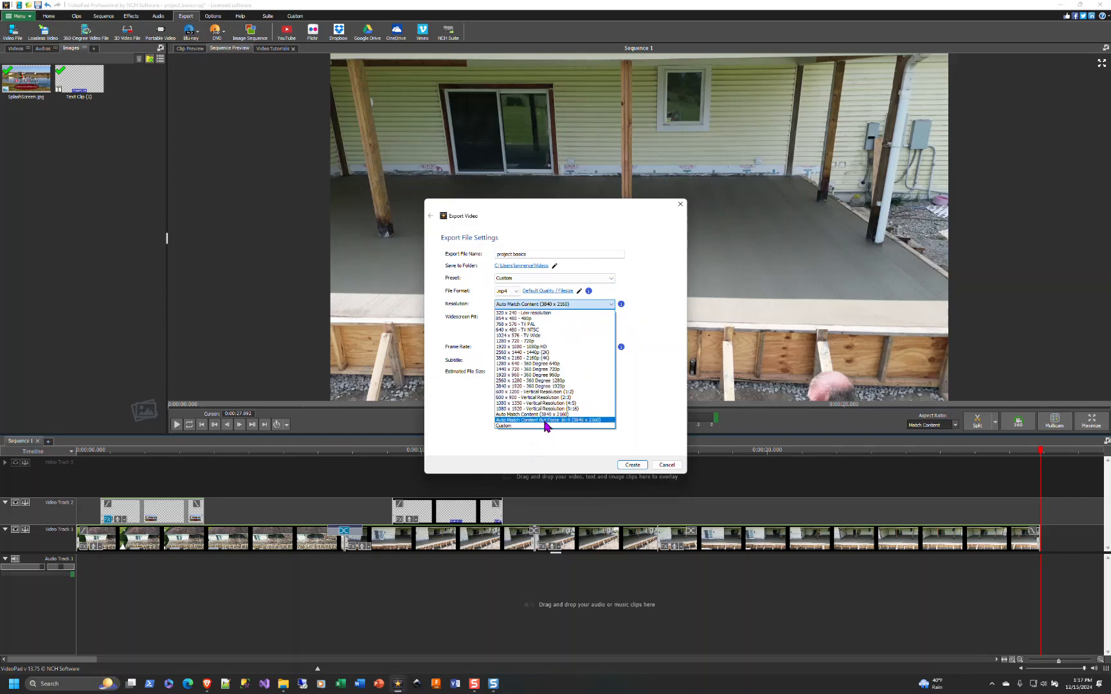
{"action": "left_click", "coordinate": [548, 415]}
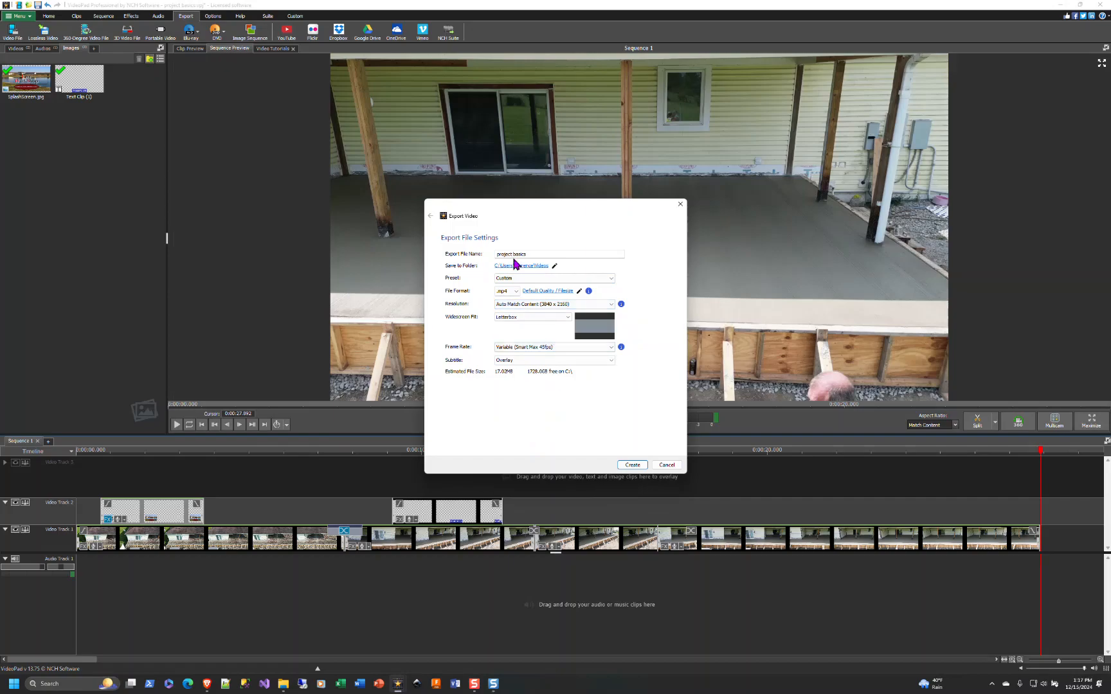
{"action": "left_click_drag", "start_coordinate": [497, 254], "coordinate": [547, 253]}
{"action": "left_click", "coordinate": [546, 252]}
- Inspect the save-folder browser and the widescreen fill choices, keep Letterbox, and cancel the export dialog
{"action": "left_click", "coordinate": [554, 265]}
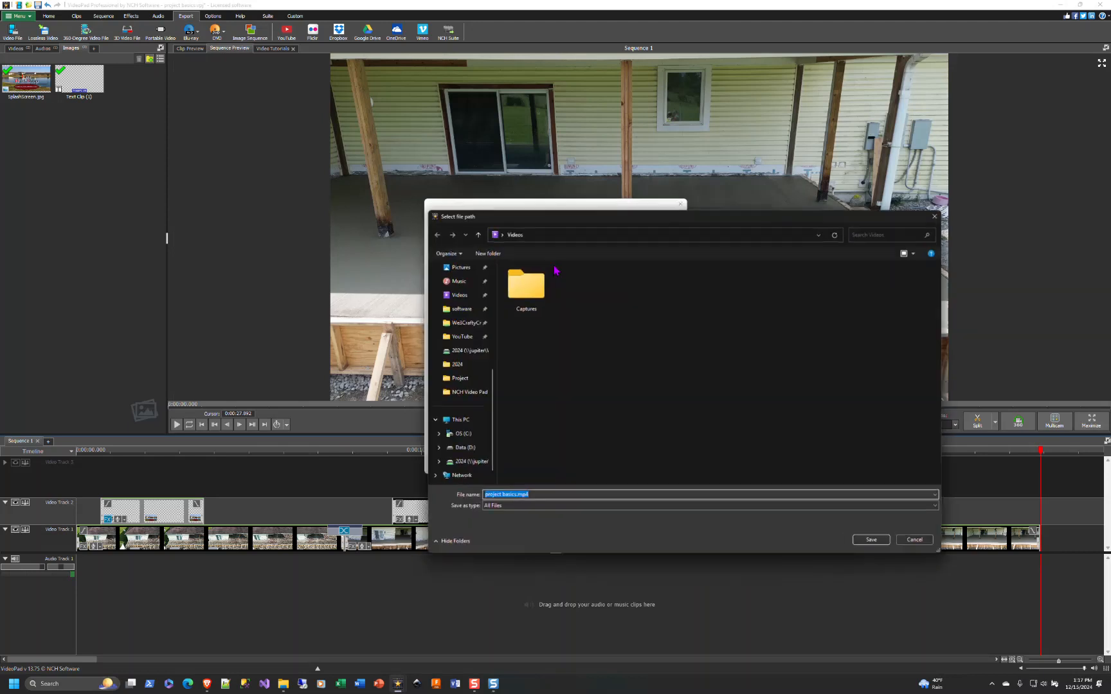
{"action": "left_click", "coordinate": [934, 216]}
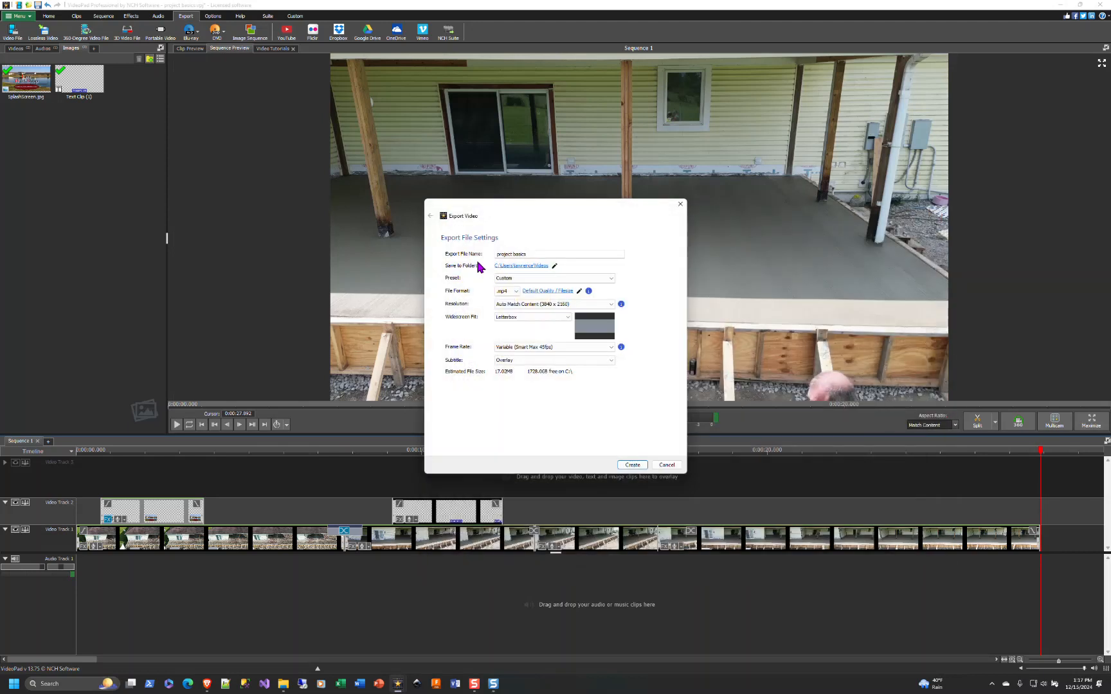
{"action": "left_click", "coordinate": [573, 318]}
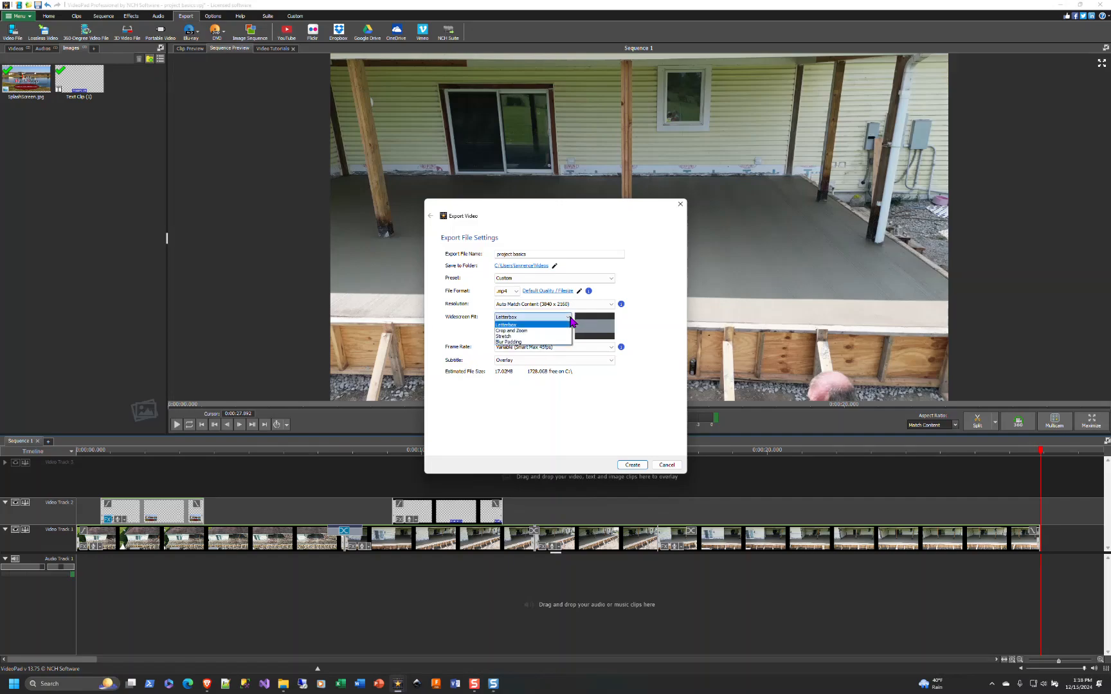
{"action": "left_click", "coordinate": [570, 321]}
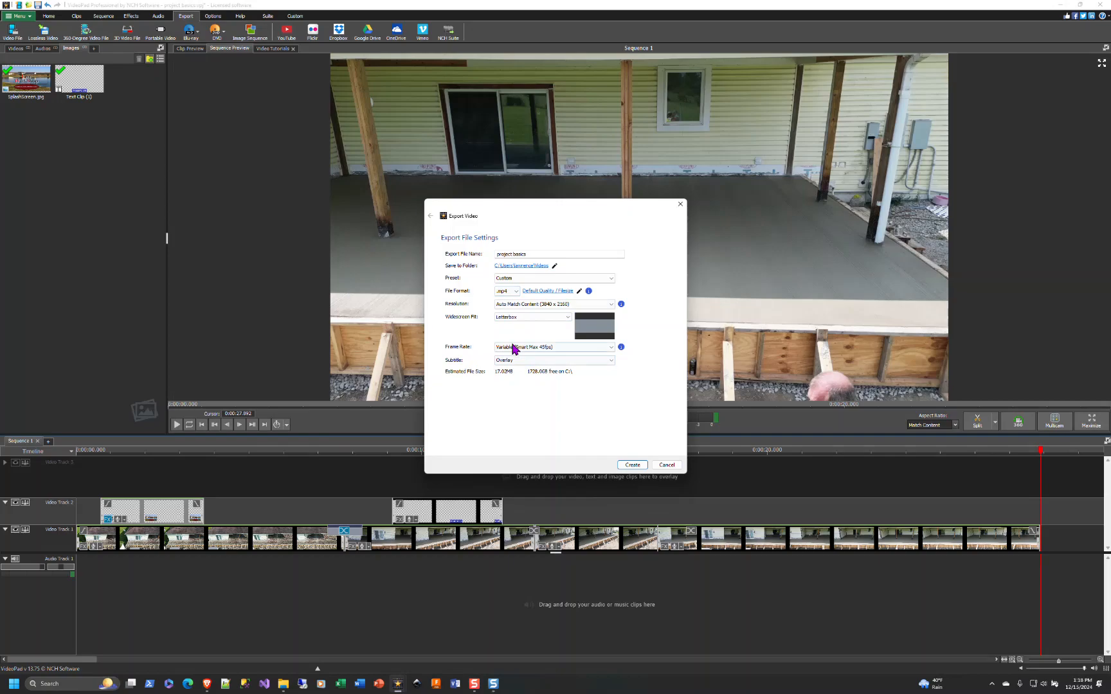
{"action": "left_click", "coordinate": [667, 465]}
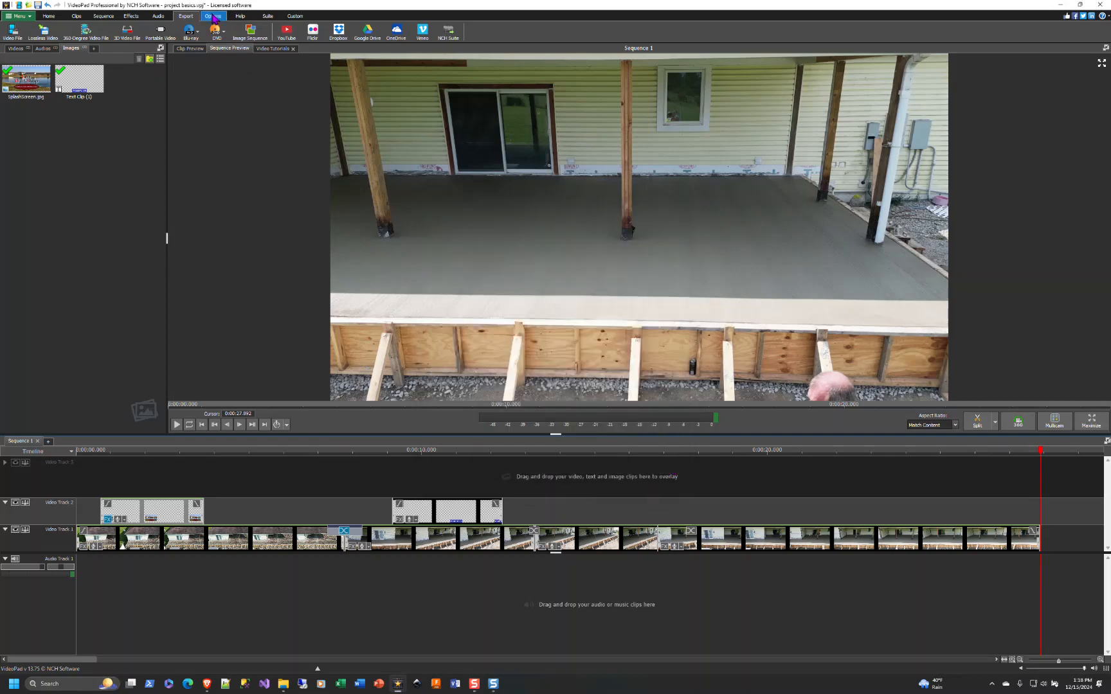
- Open the program options and browse the Audio, Media, Editing and Export pages, including the default export folder
{"action": "left_click", "coordinate": [213, 17]}
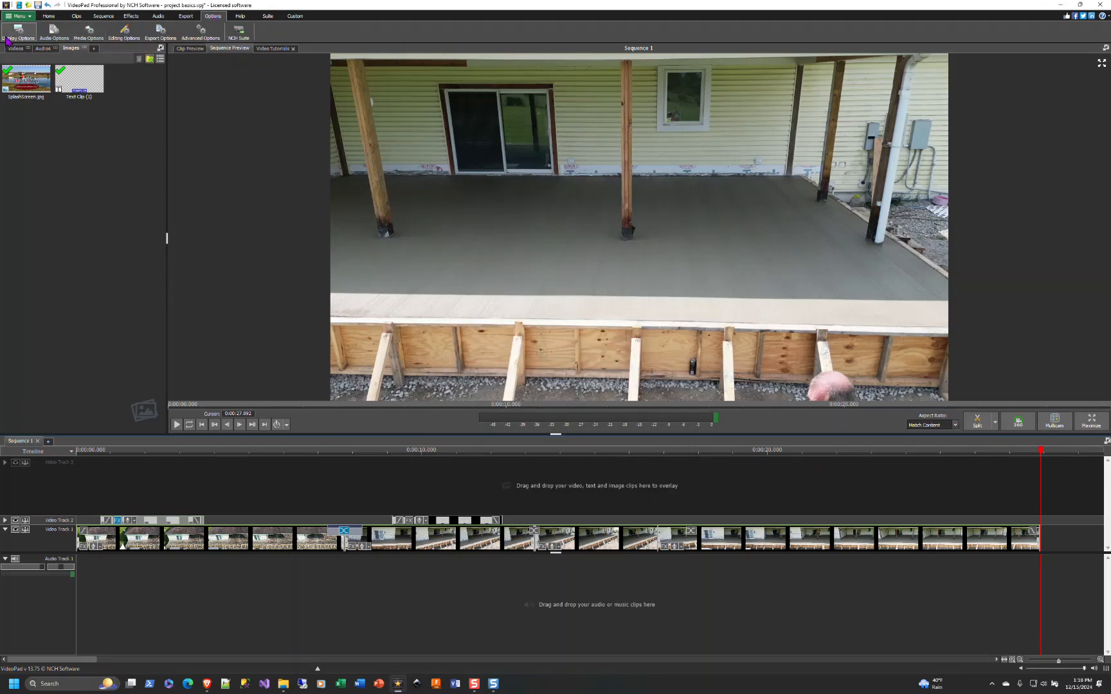
{"action": "left_click", "coordinate": [51, 34]}
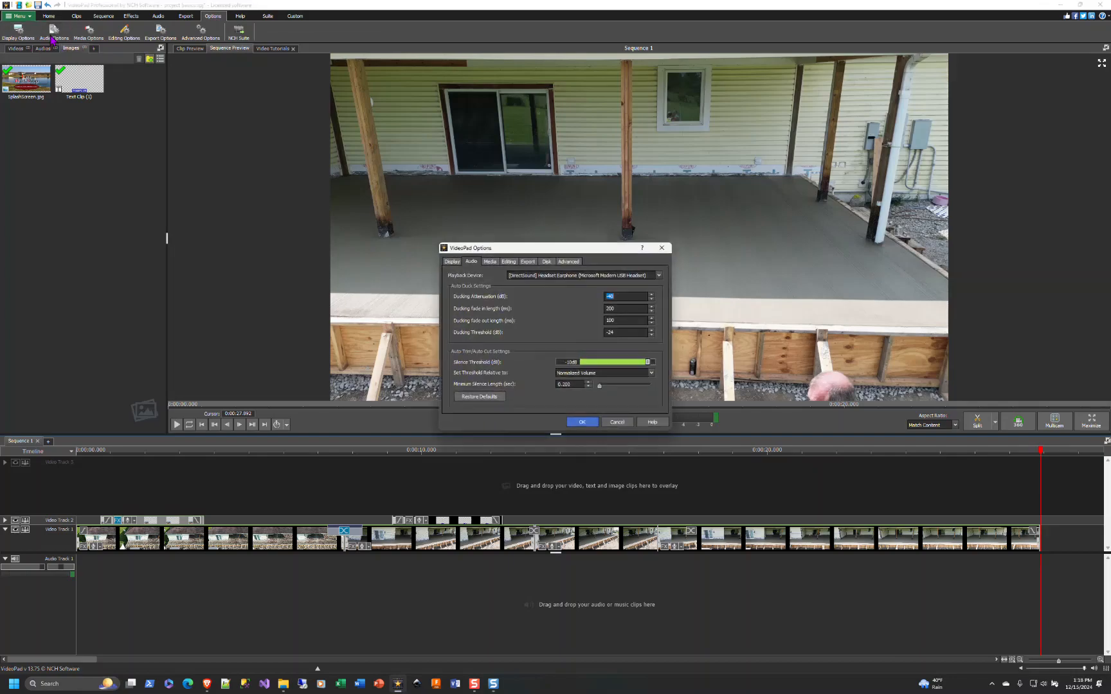
{"action": "left_click", "coordinate": [497, 263]}
{"action": "left_click", "coordinate": [508, 262]}
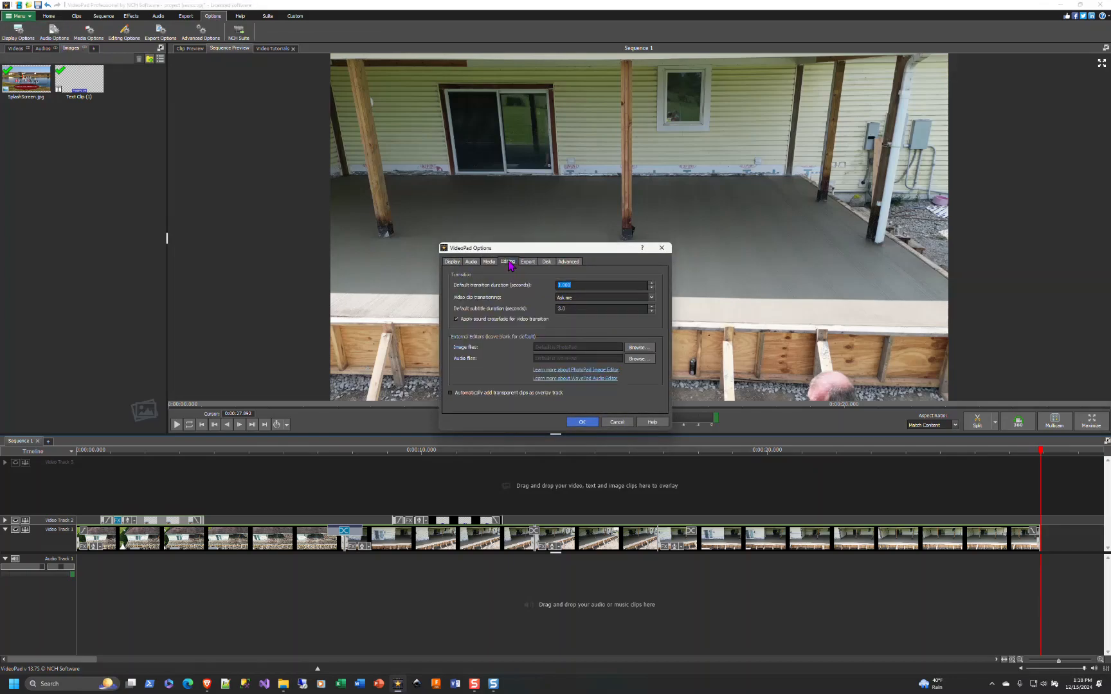
{"action": "left_click", "coordinate": [527, 263]}
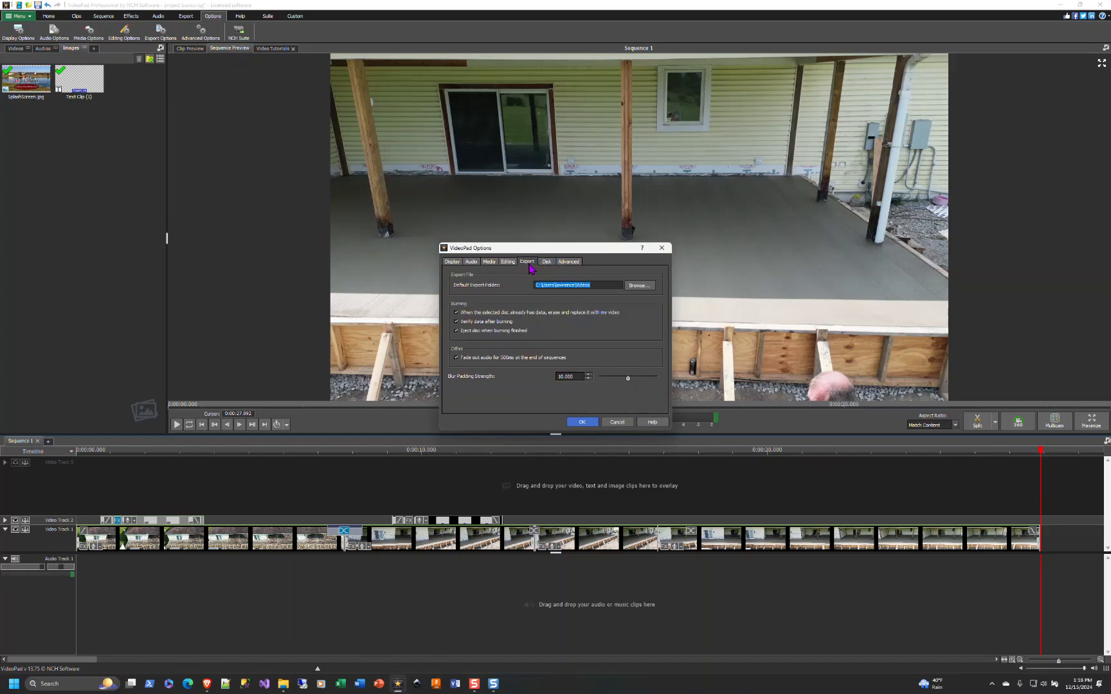
{"action": "left_click", "coordinate": [600, 284]}
{"action": "left_click_drag", "start_coordinate": [603, 285], "coordinate": [499, 286]}
- Browse the Disk, Advanced and Display option pages and review the choices for what happens when VideoPad opens
{"action": "left_click", "coordinate": [547, 262]}
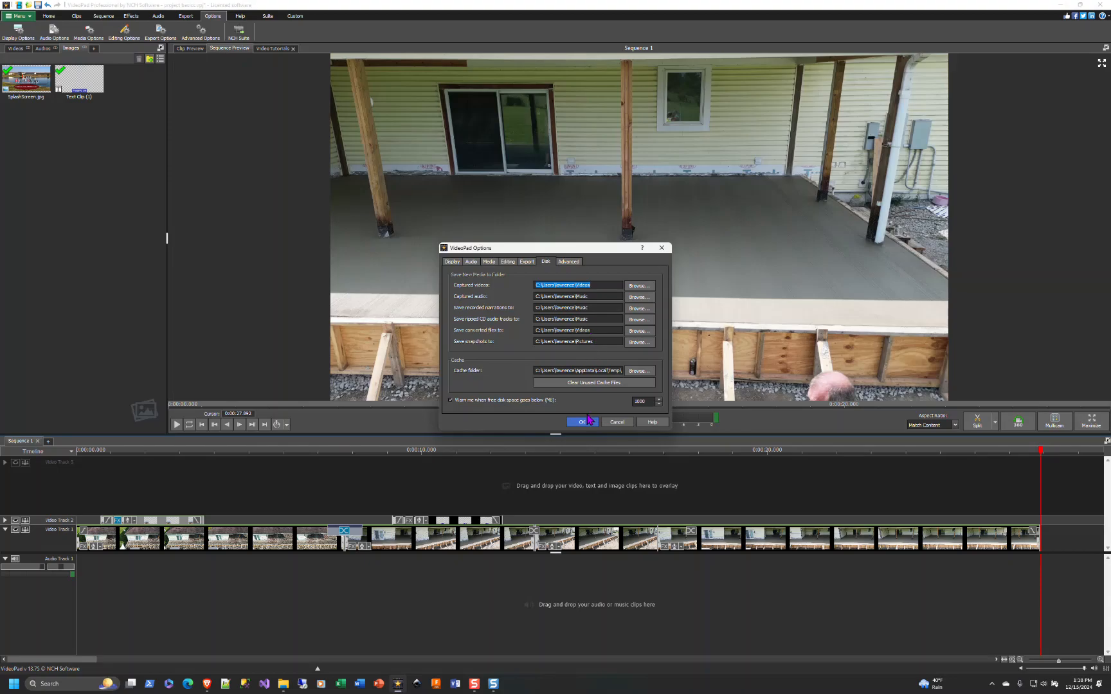
{"action": "left_click", "coordinate": [569, 262]}
{"action": "left_click", "coordinate": [450, 263]}
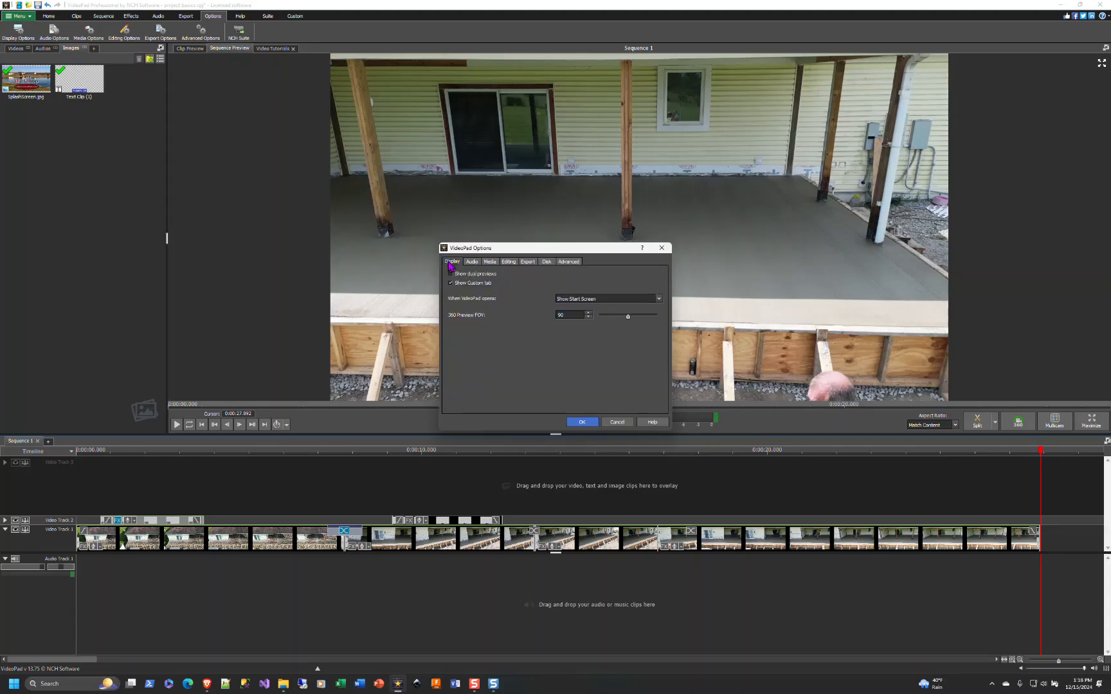
{"action": "left_click", "coordinate": [624, 299]}
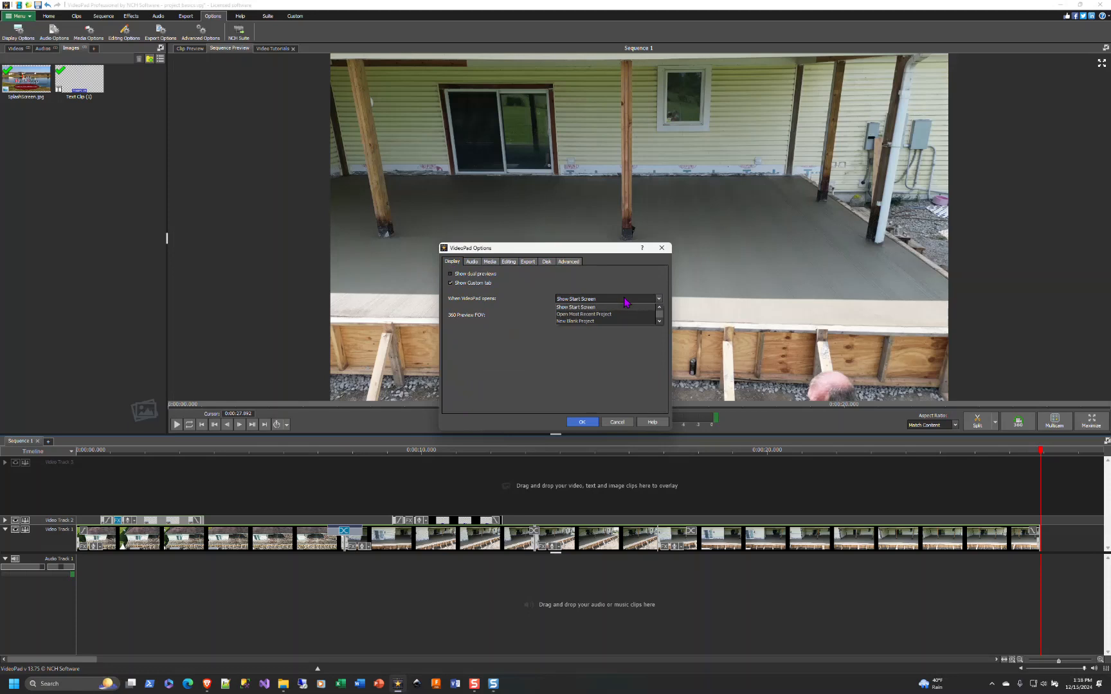
{"action": "left_click", "coordinate": [538, 287]}
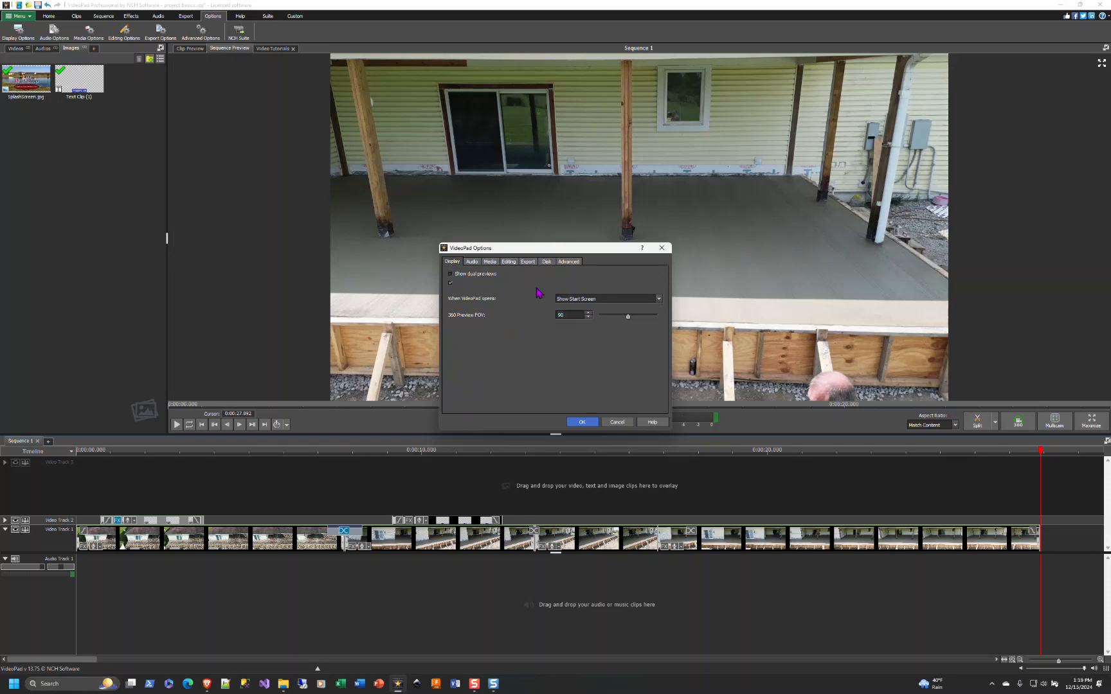